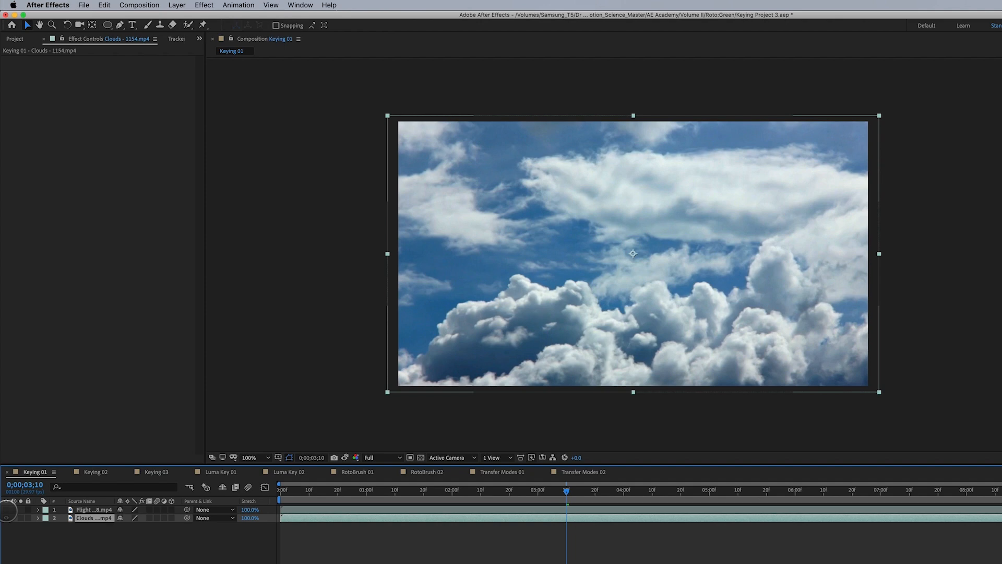
- Play back the jet footage and place the playhead at 0;00;03;17 with the green-screen jet in frame
key(space)
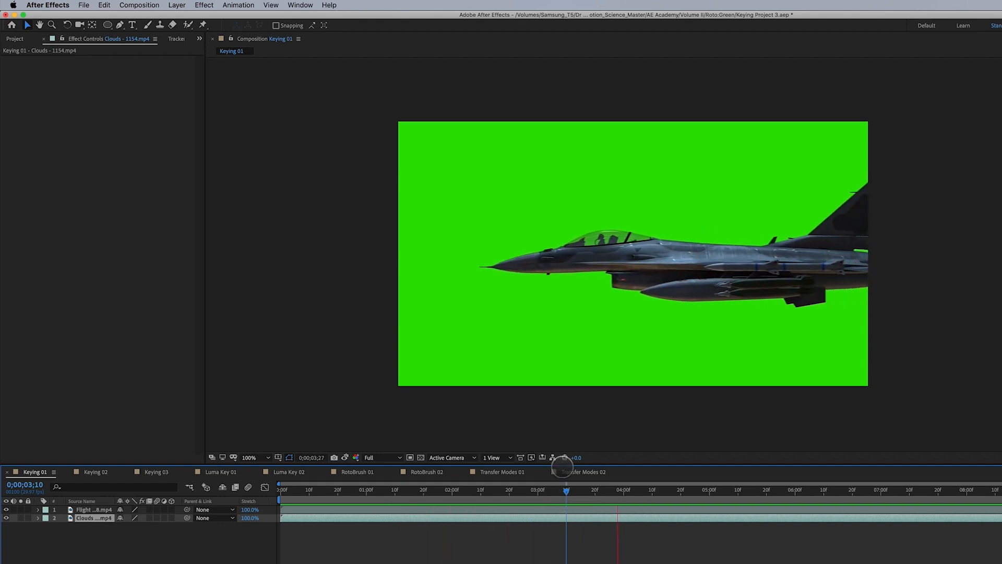
click(560, 495)
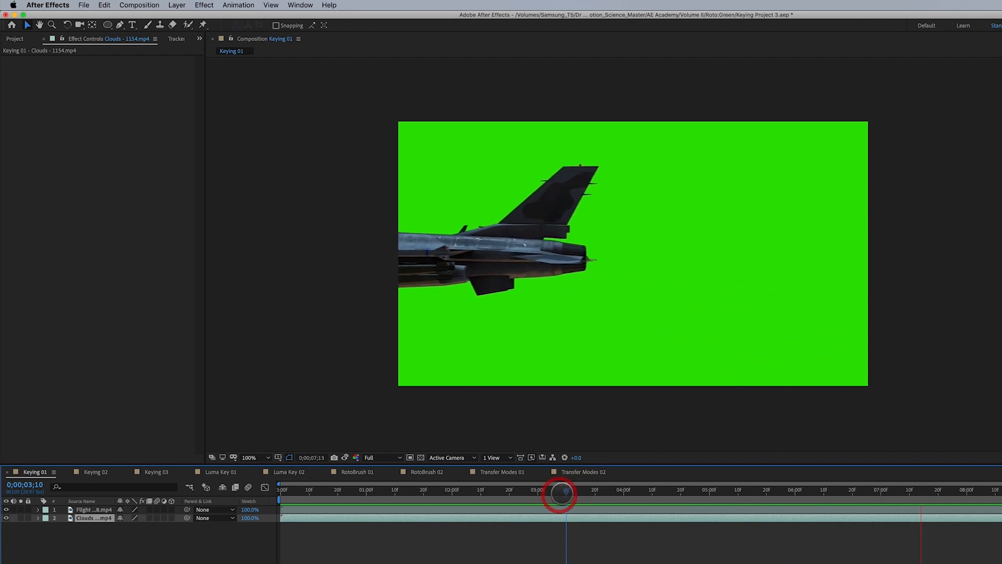
drag(563, 491, 587, 491)
key(period)
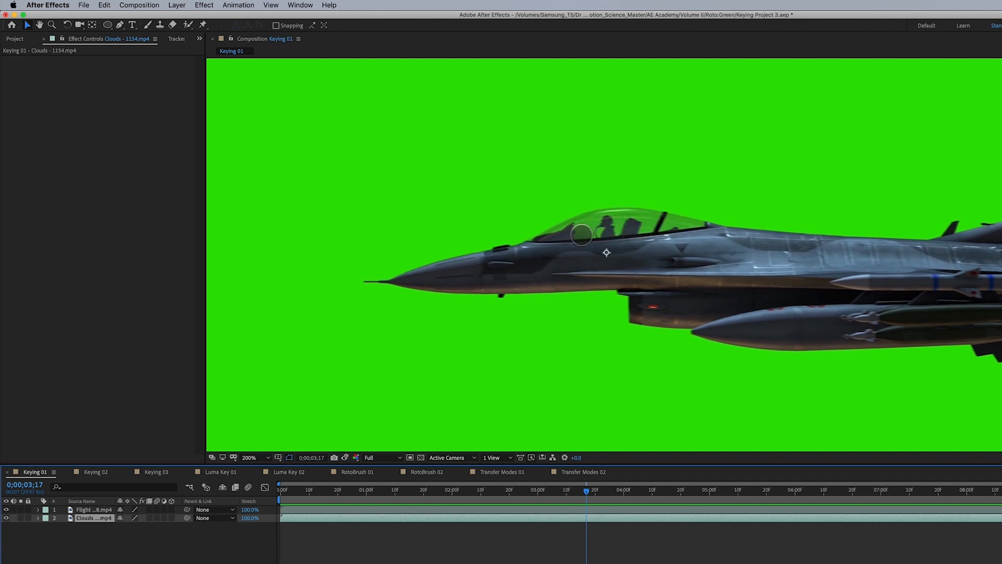
key(comma)
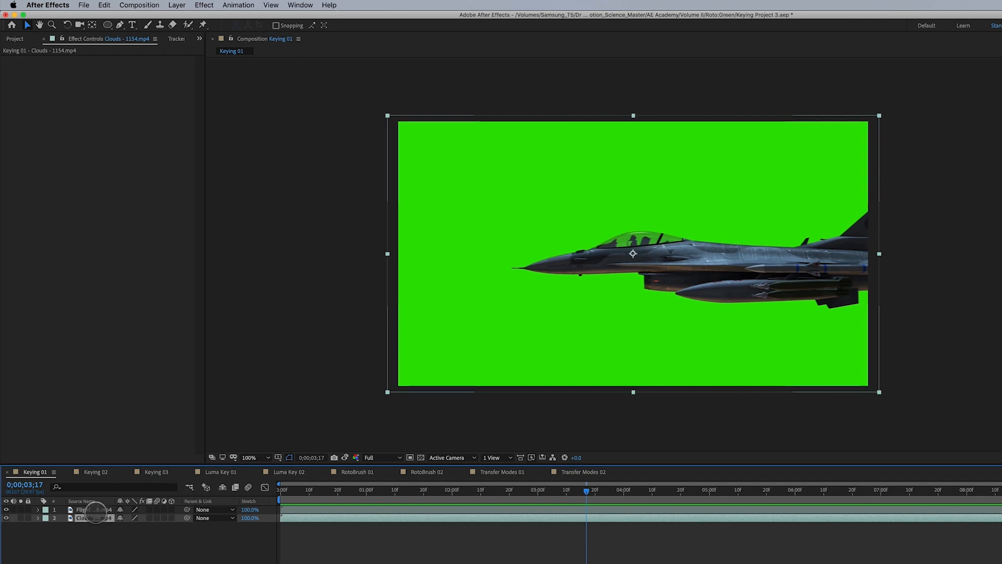
- Apply the Keylight (1.2) effect to the Flight layer and sample the green background as its Screen Colour
click(94, 511)
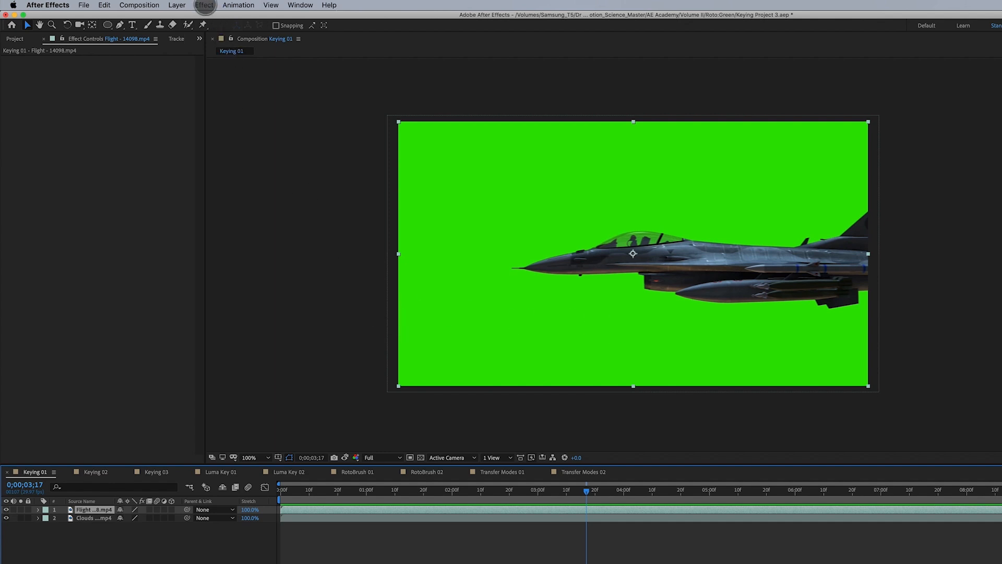
click(204, 5)
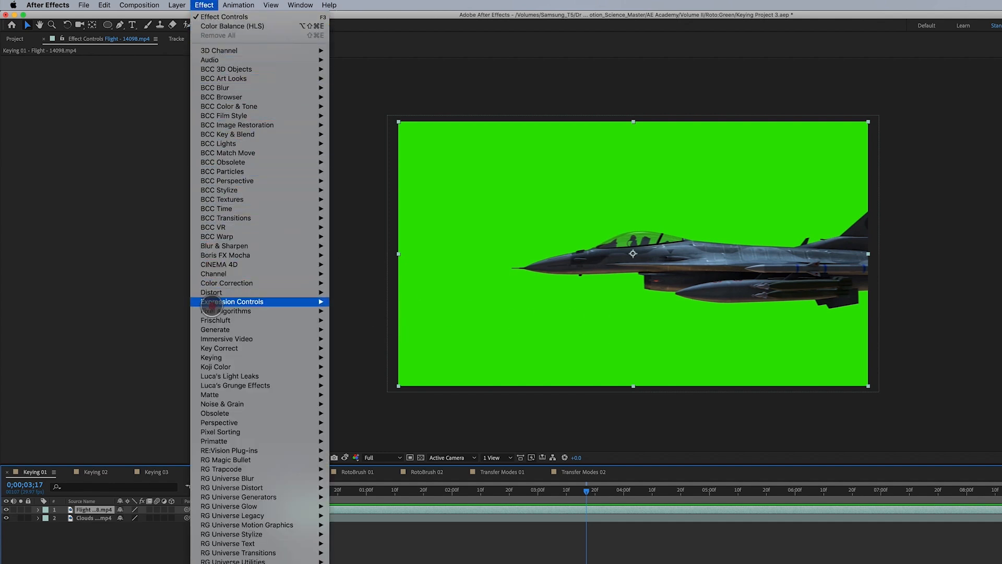
mouse_move(213, 349)
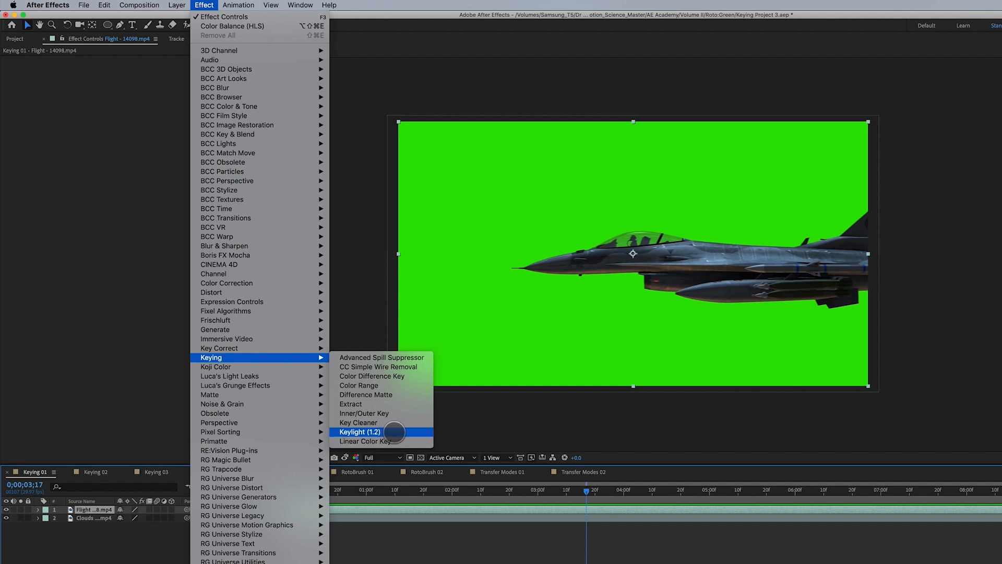
click(395, 432)
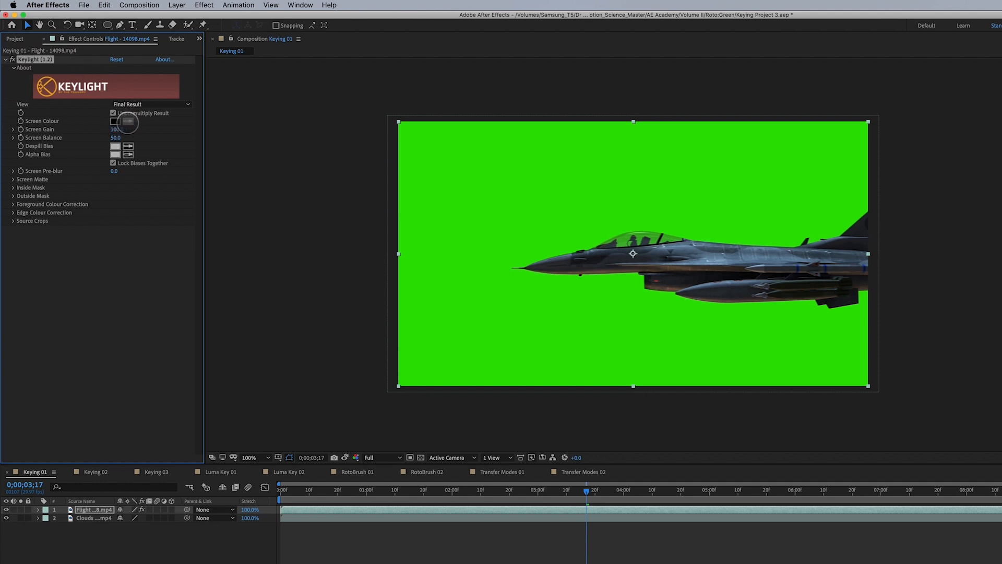
click(128, 121)
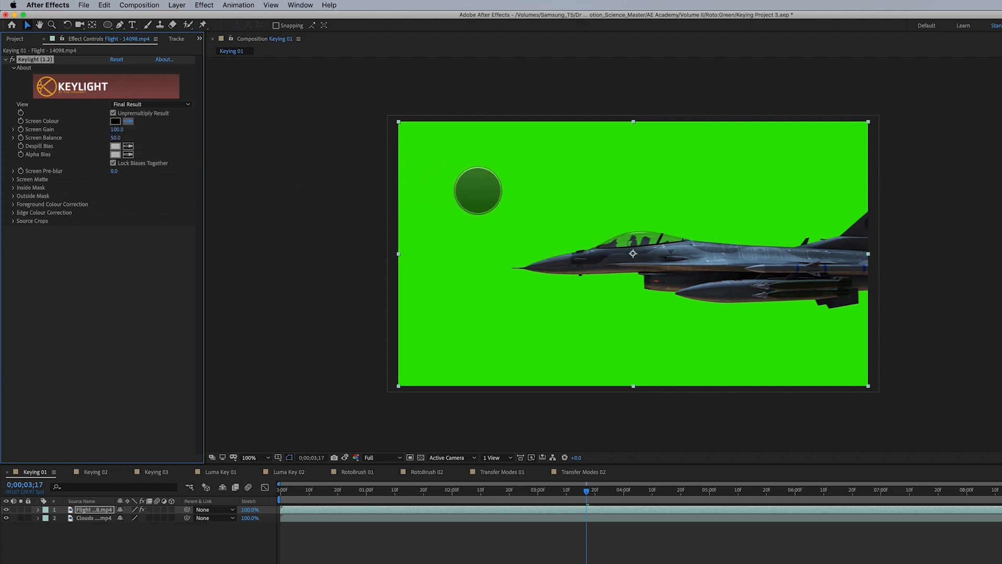
click(480, 194)
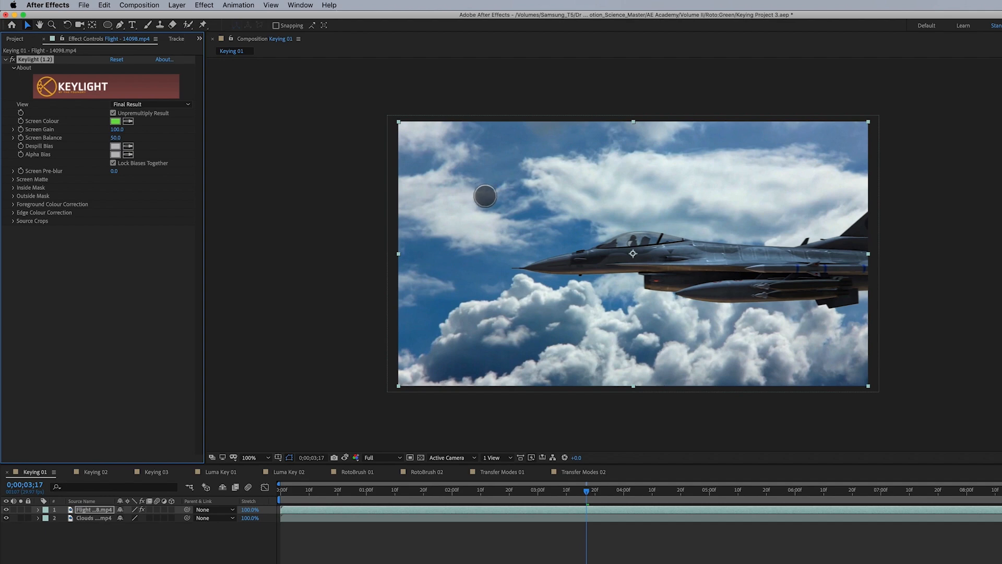
- Examine the keyed jet's edges and canopy up close and play back the composite over the clouds
key(period)
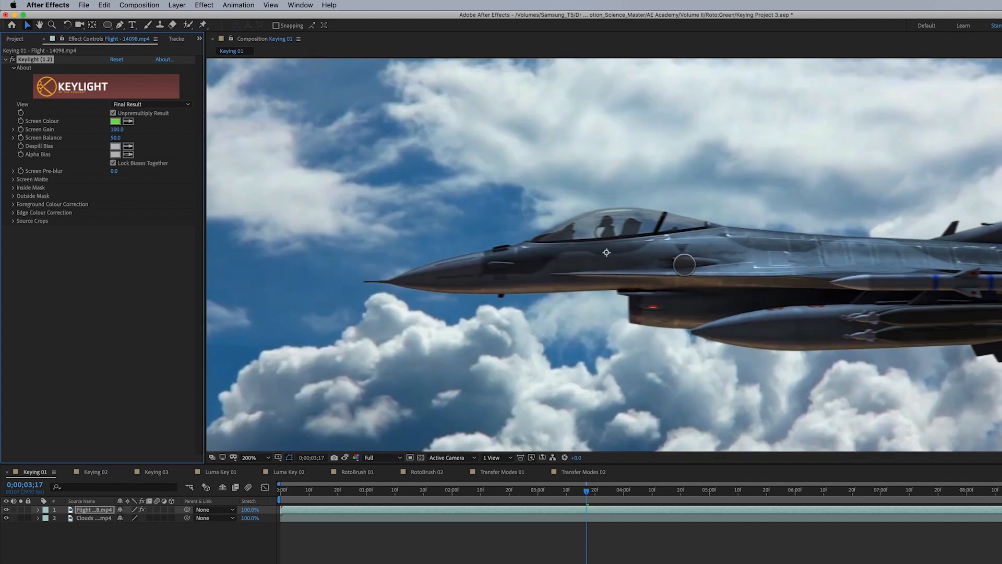
key(period)
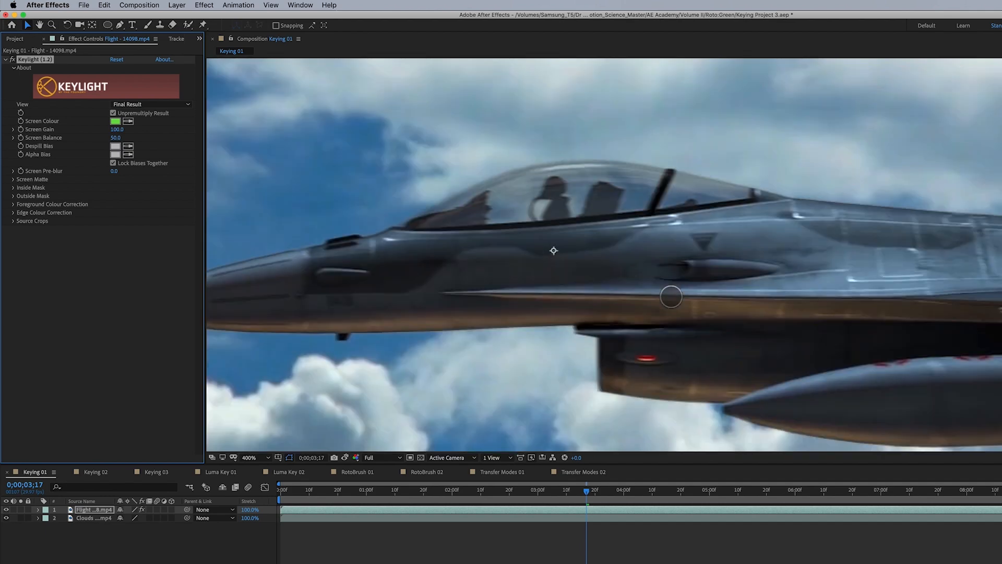
key(comma)
key(comma)
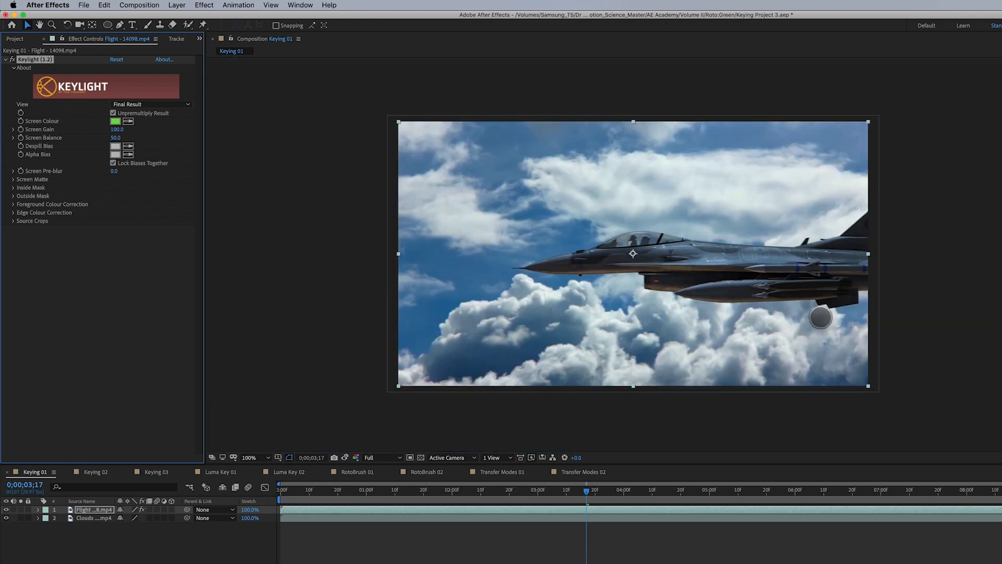
key(space)
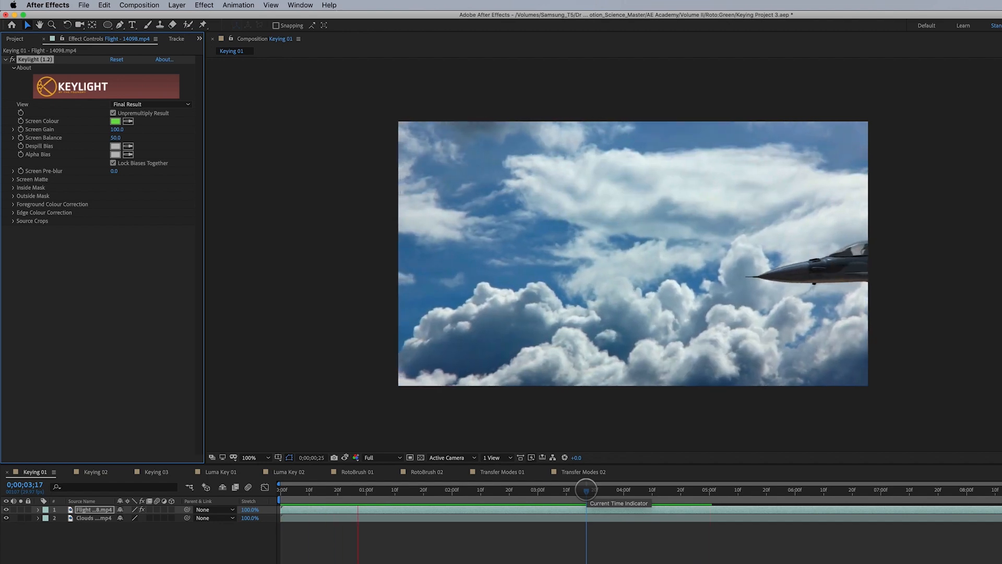
- Start the work area just before the 3-second mark and preview the keyed cockpit at 400% magnification
click(674, 347)
scroll(640, 278, up, 4)
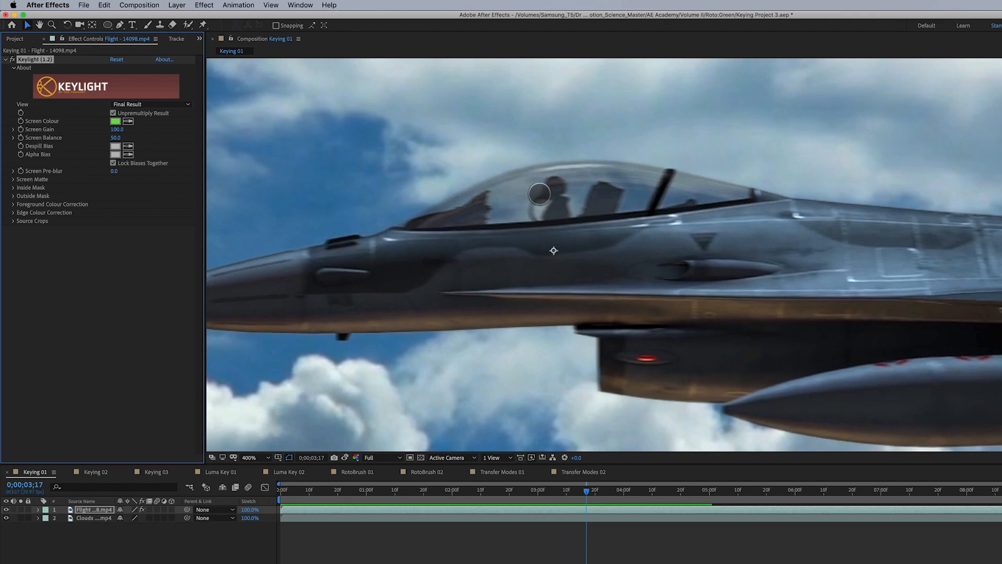
drag(280, 497, 529, 500)
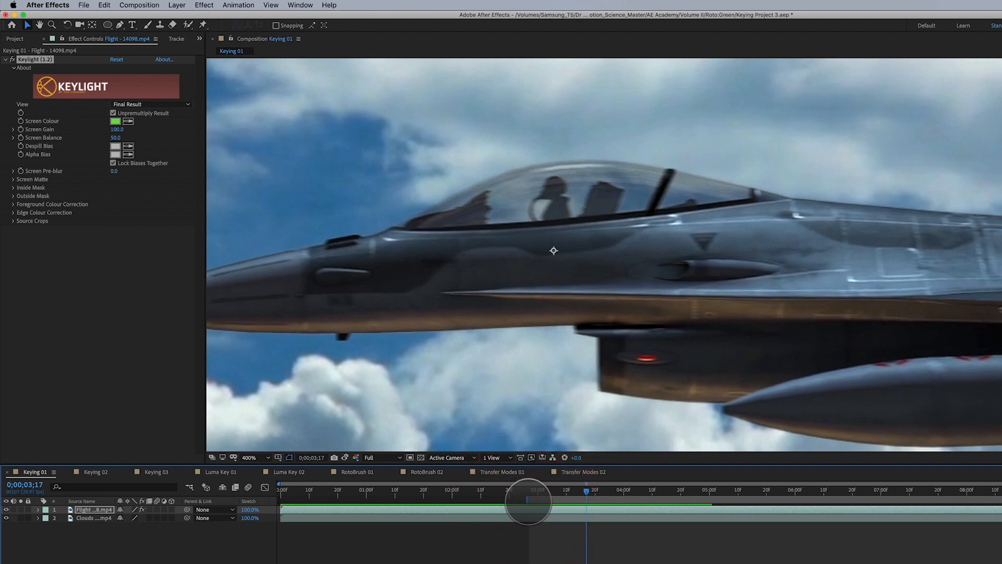
key(space)
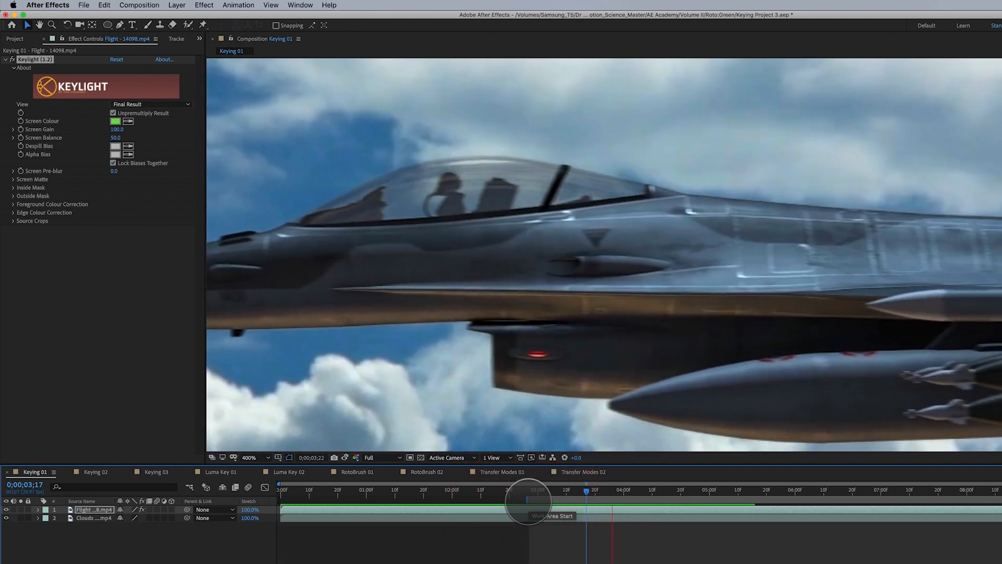
key(space)
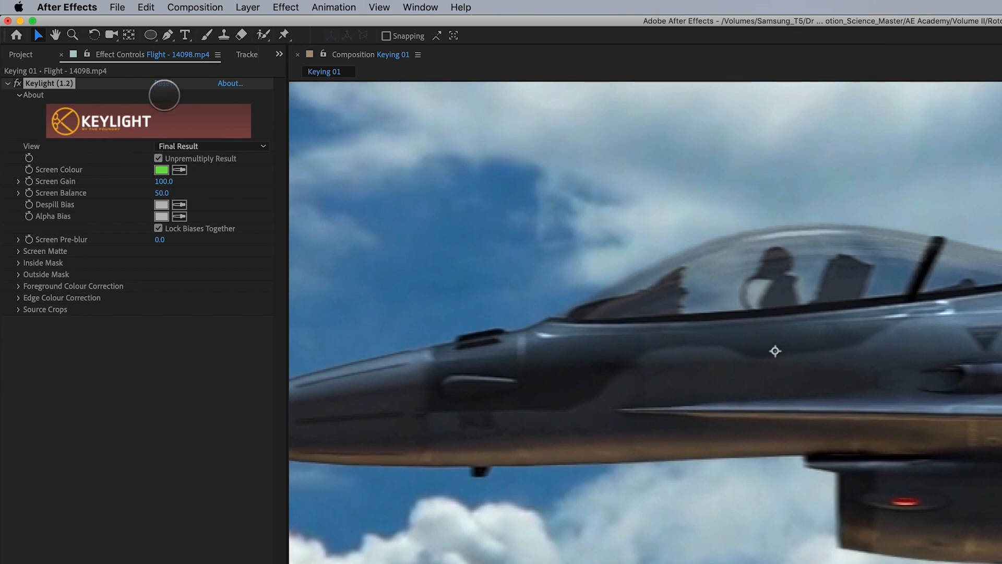
- Reset the Keylight effect and sample the green background again as the Screen Colour
click(164, 84)
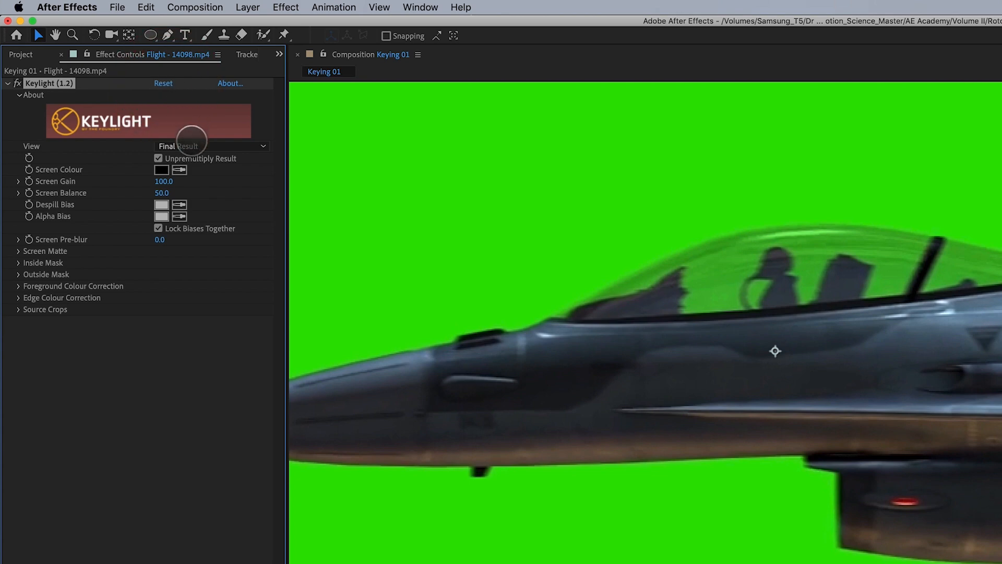
click(179, 171)
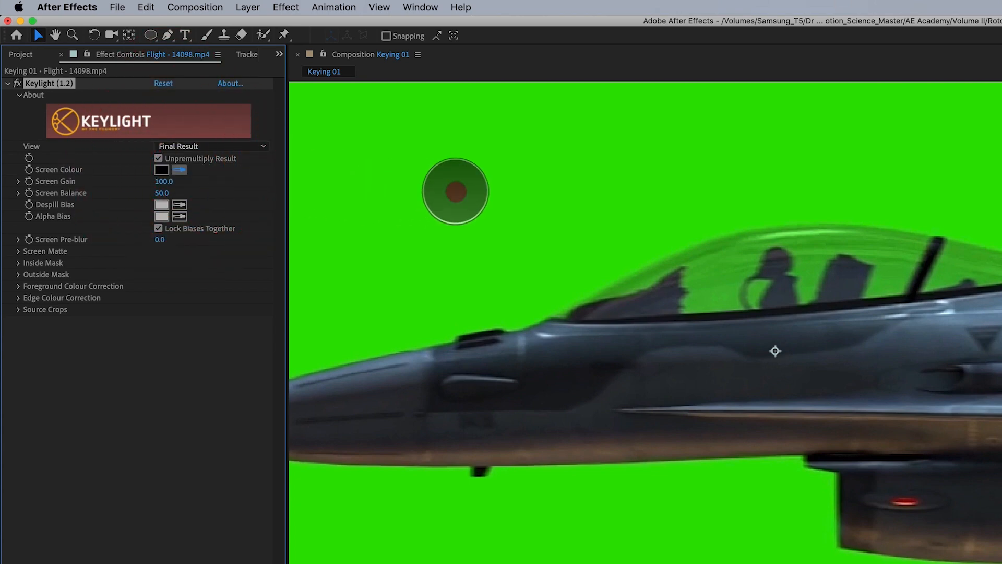
click(456, 191)
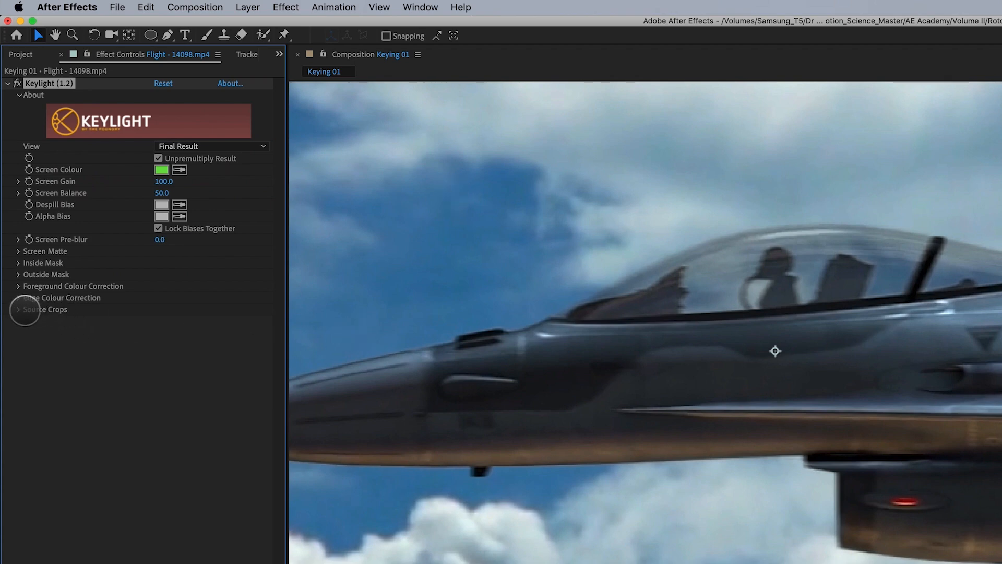
- Expand Keylight's Screen Matte, Inside Mask, Outside Mask, Foreground Colour Correction and Edge Colour Correction settings
click(18, 297)
click(18, 286)
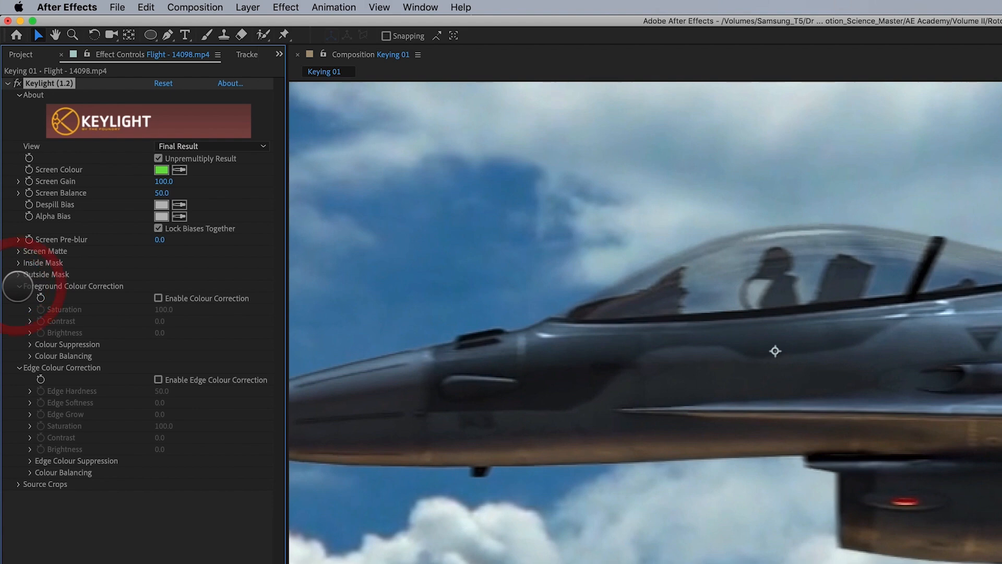
click(18, 274)
click(18, 262)
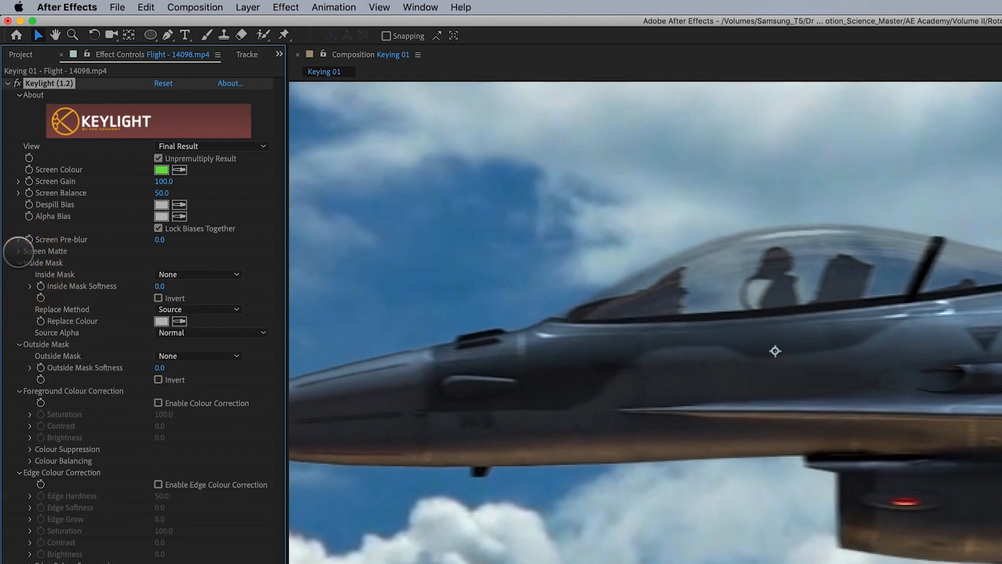
click(18, 251)
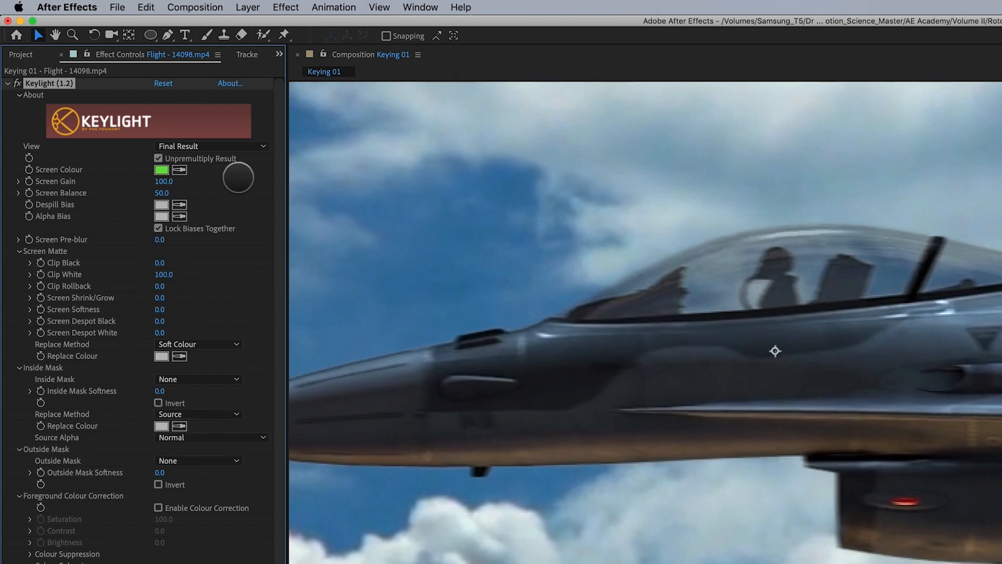
- Switch Keylight's view through Source and Source Alpha to Corrected Source to compare the outputs
click(223, 147)
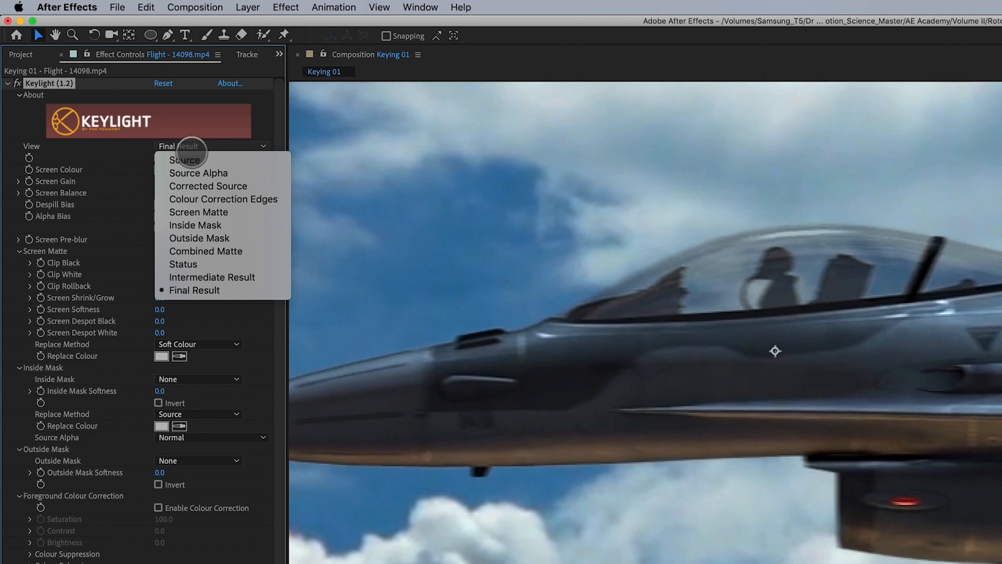
click(199, 160)
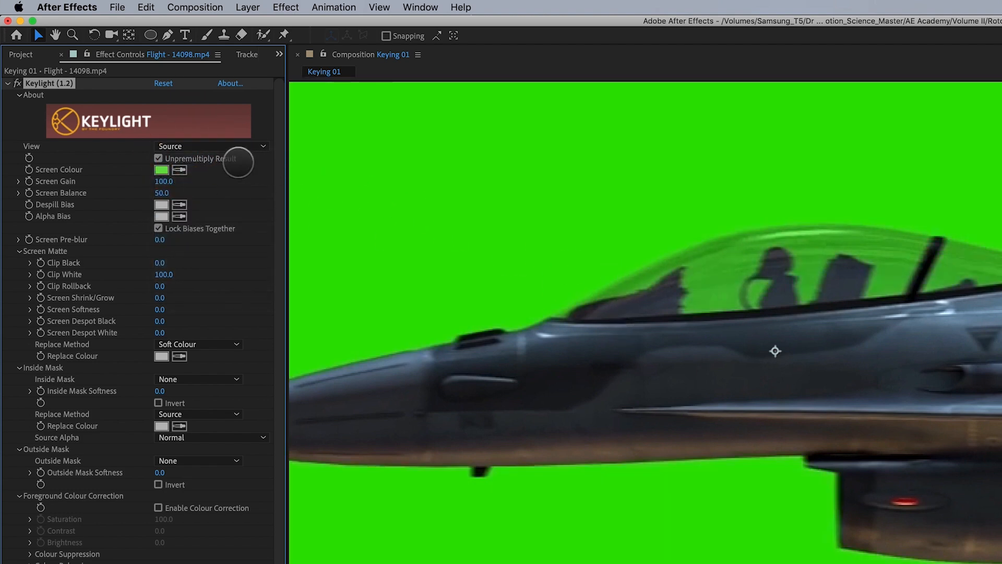
click(219, 148)
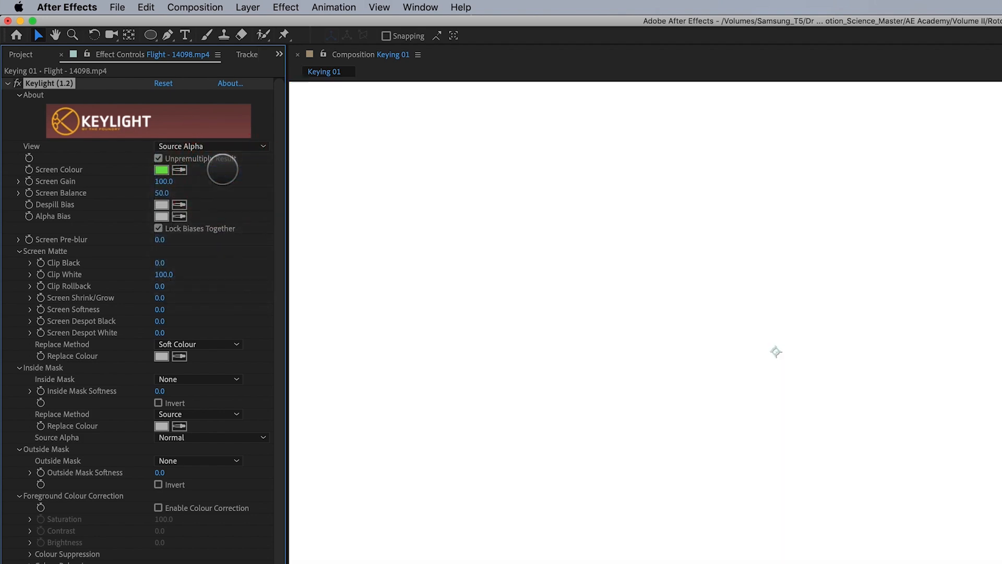
click(222, 147)
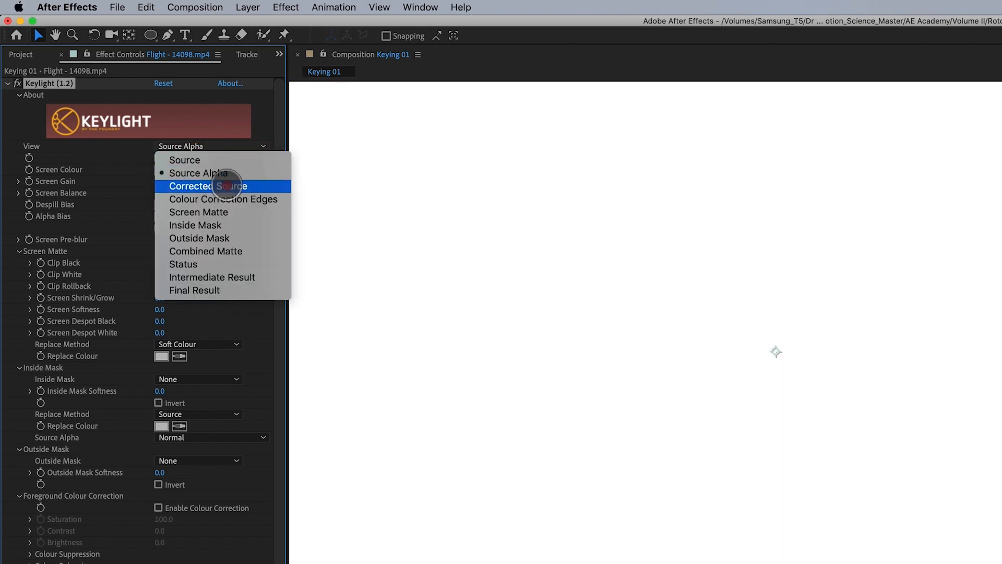
click(226, 185)
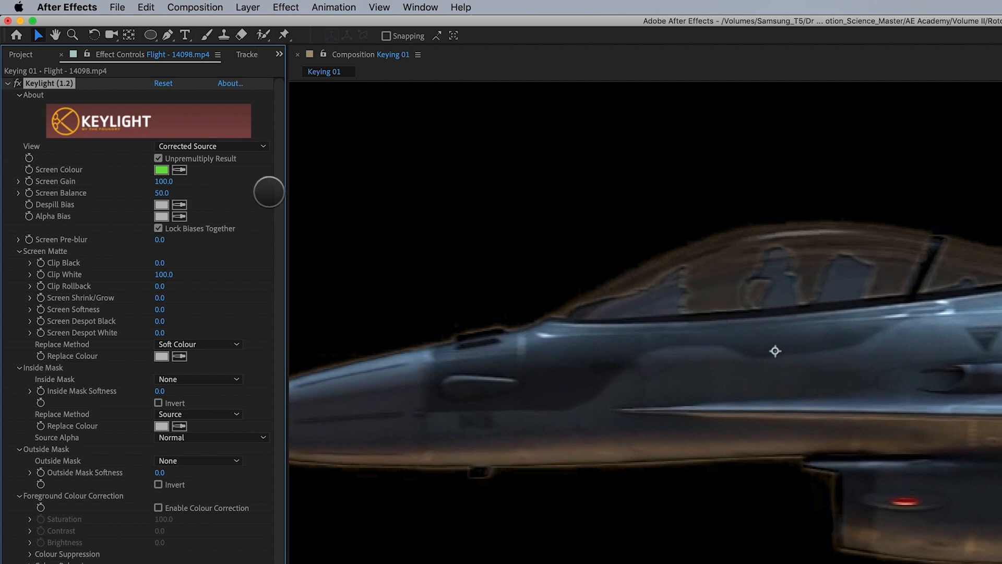
- Inspect Keylight's Colour Correction Edges view, followed by its Screen Matte view
click(220, 147)
click(222, 198)
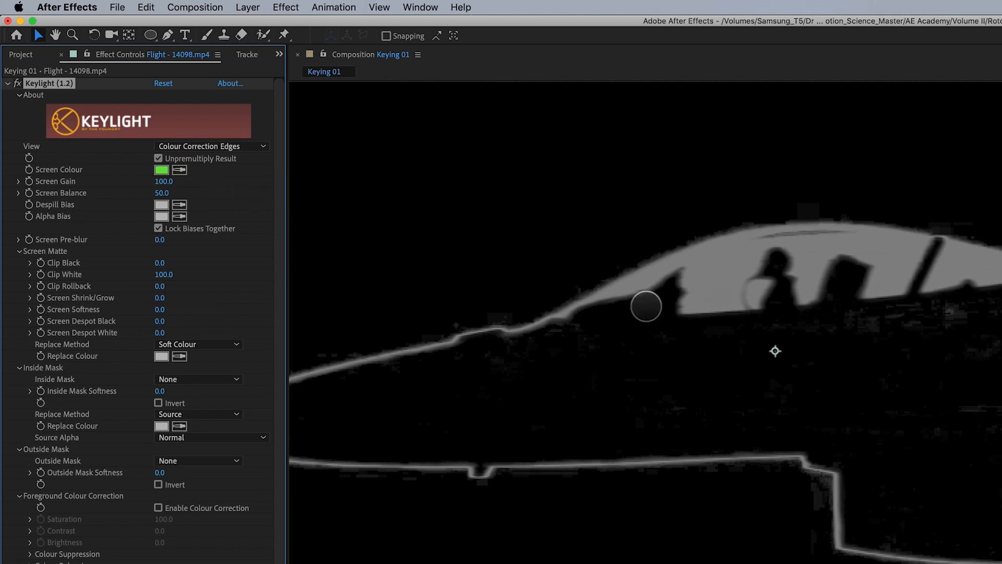
click(246, 147)
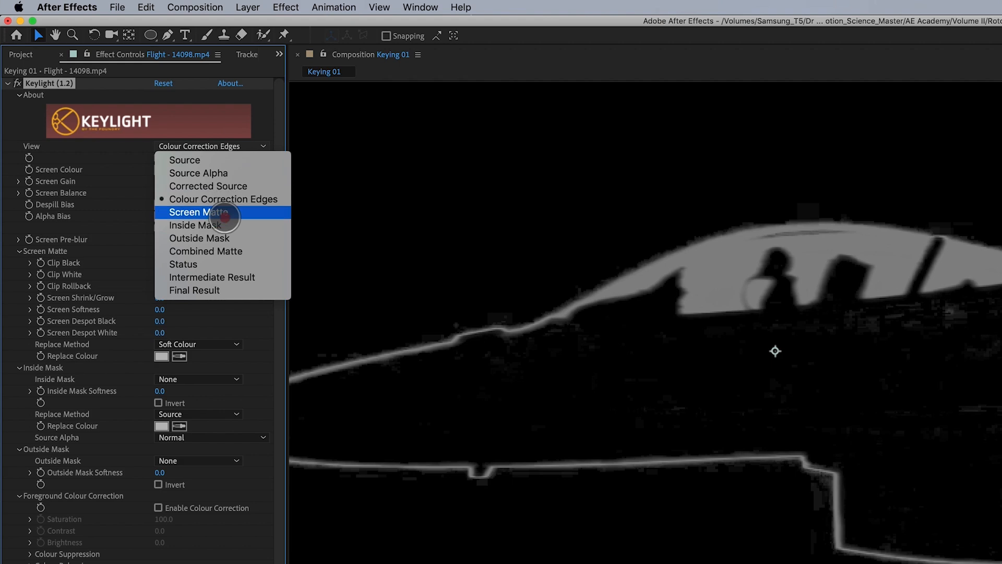
click(224, 215)
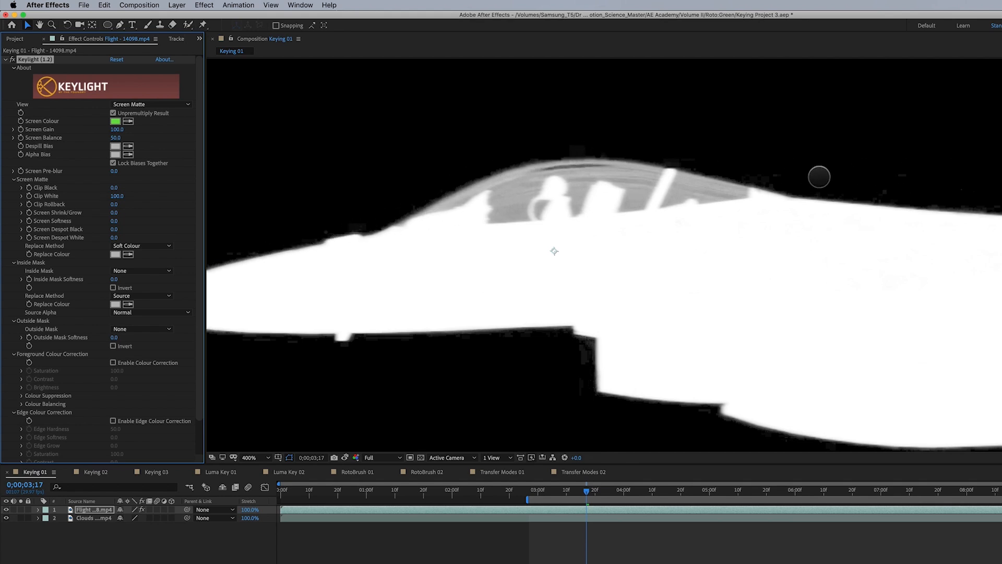
- Inspect Keylight's Inside Mask view, followed by its Outside Mask view
click(153, 105)
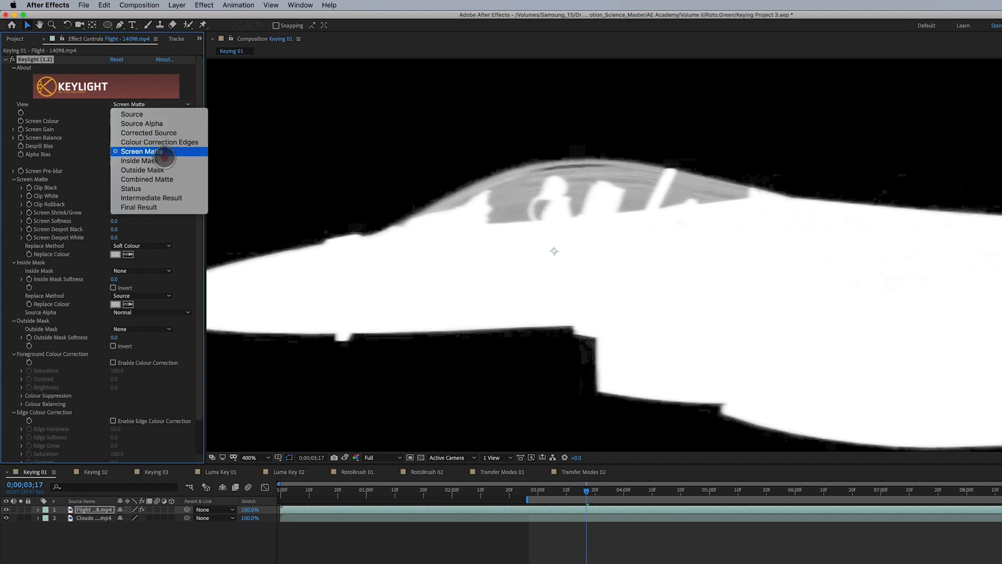
click(157, 161)
click(154, 105)
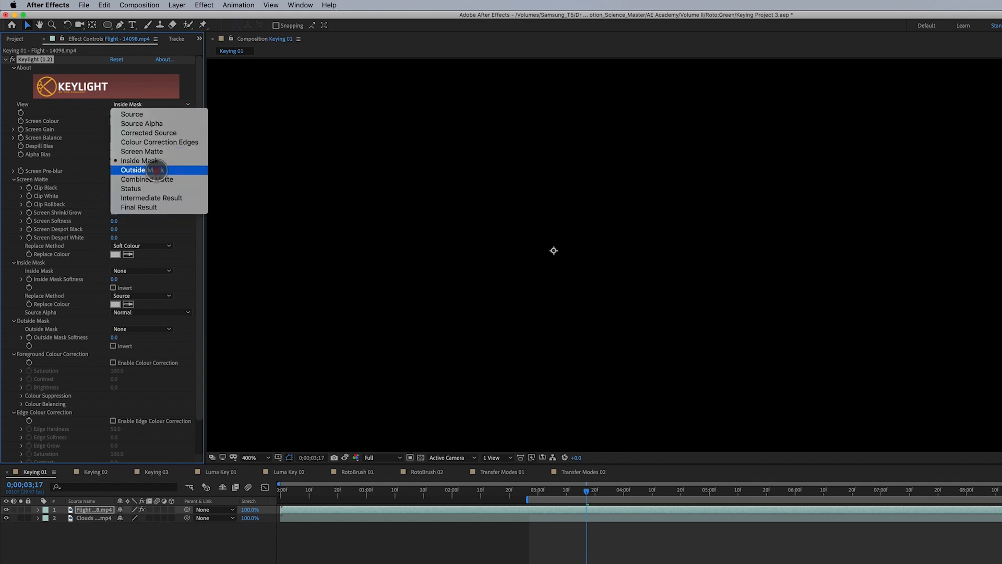
click(156, 170)
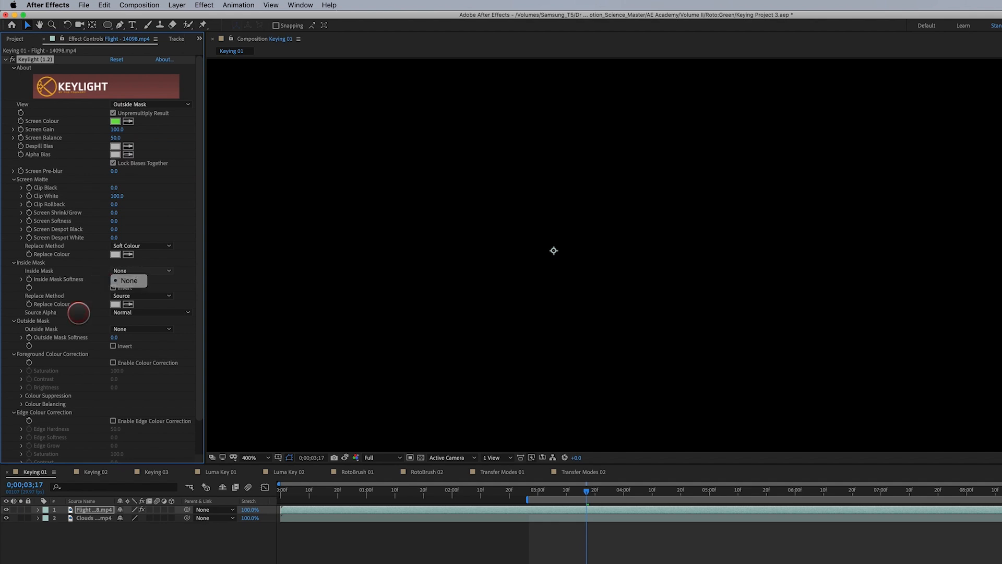
- Inspect Keylight's Combined Matte view, followed by its Status view
click(154, 104)
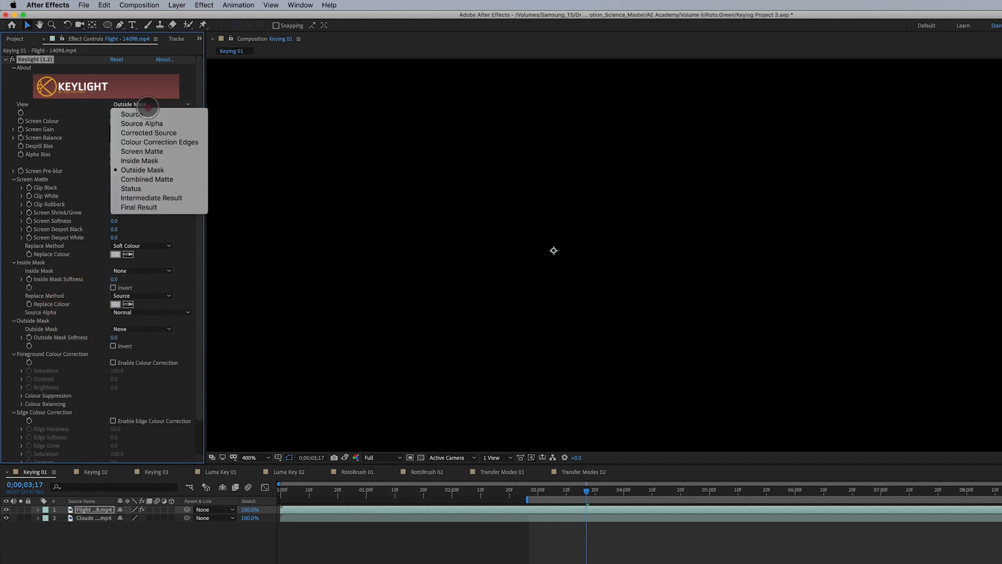
click(157, 180)
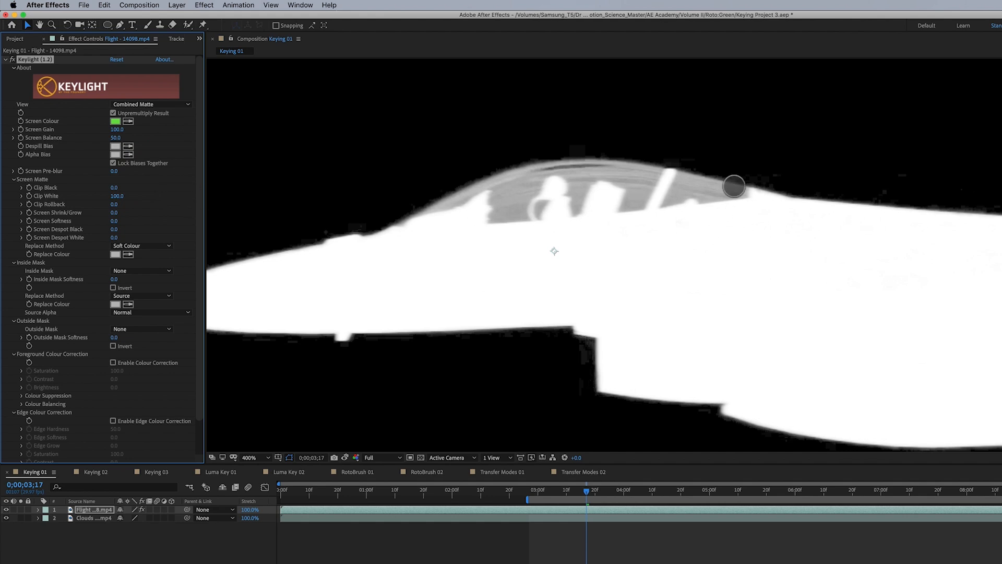
click(157, 105)
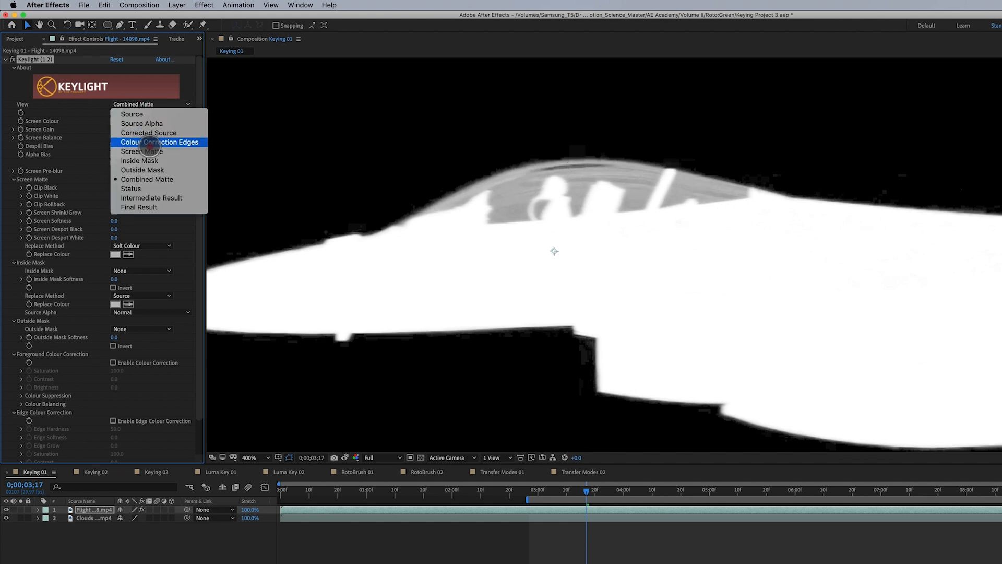
click(151, 188)
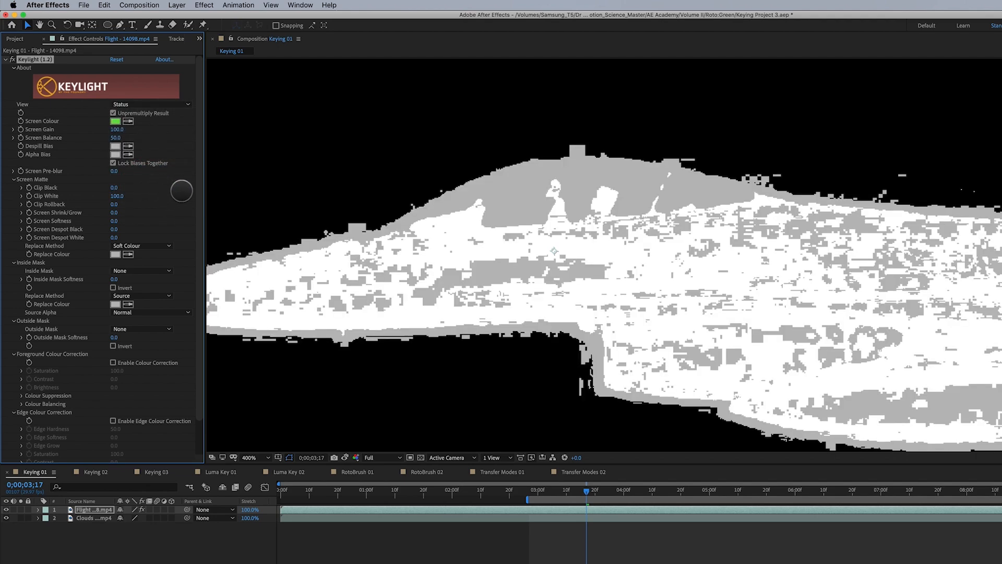
- Compare Keylight's Intermediate Result view with its Final Result view
click(157, 105)
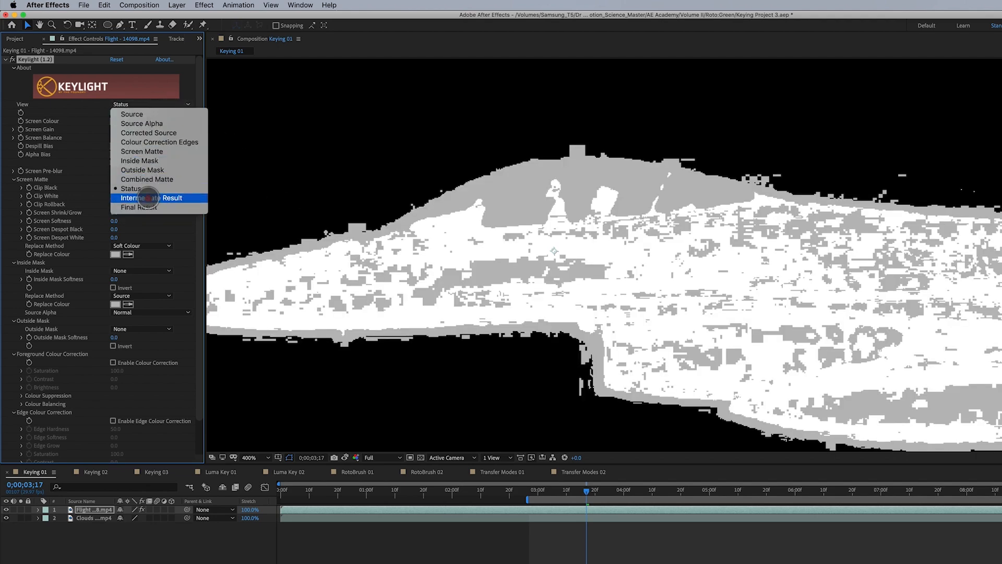
click(149, 198)
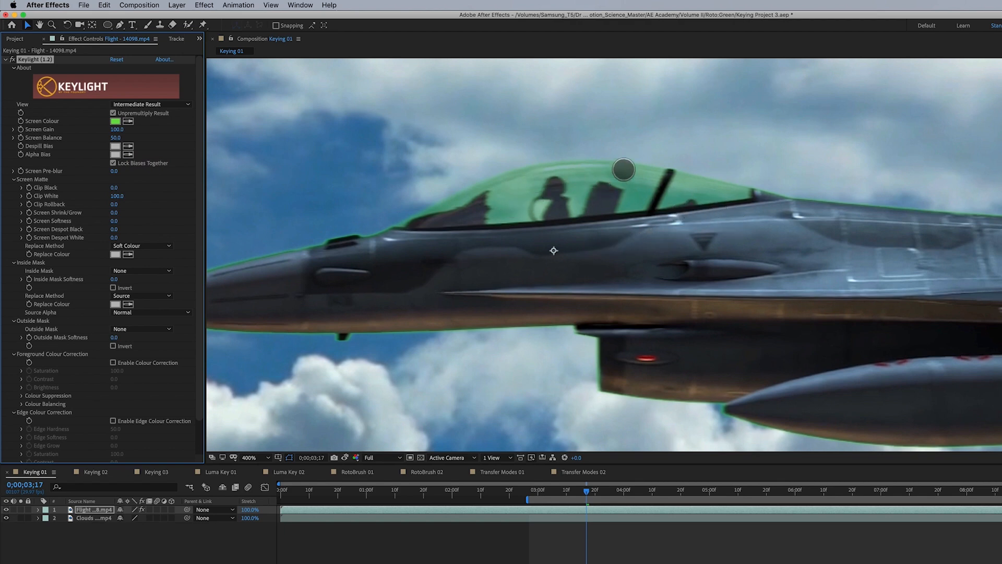
click(153, 104)
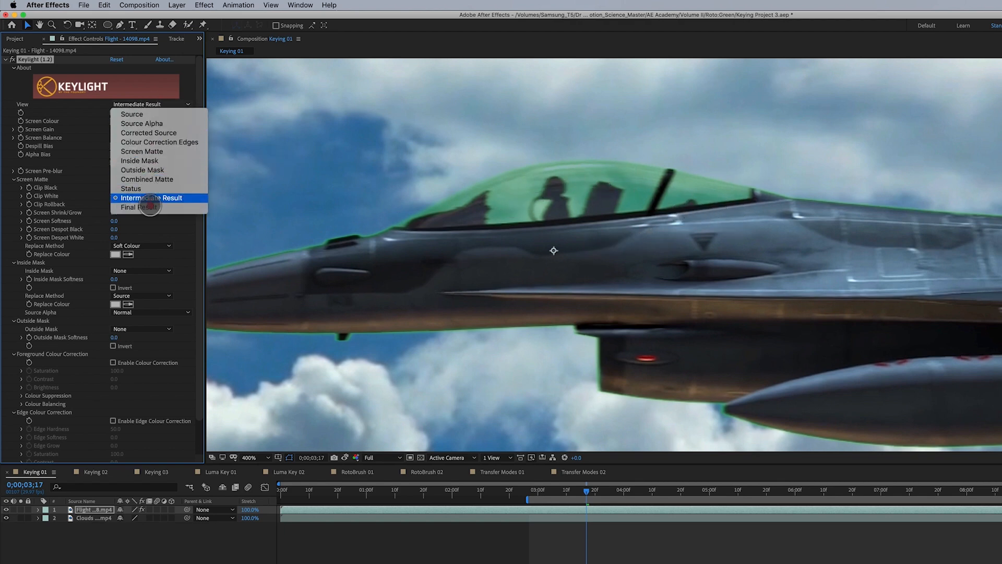
click(149, 207)
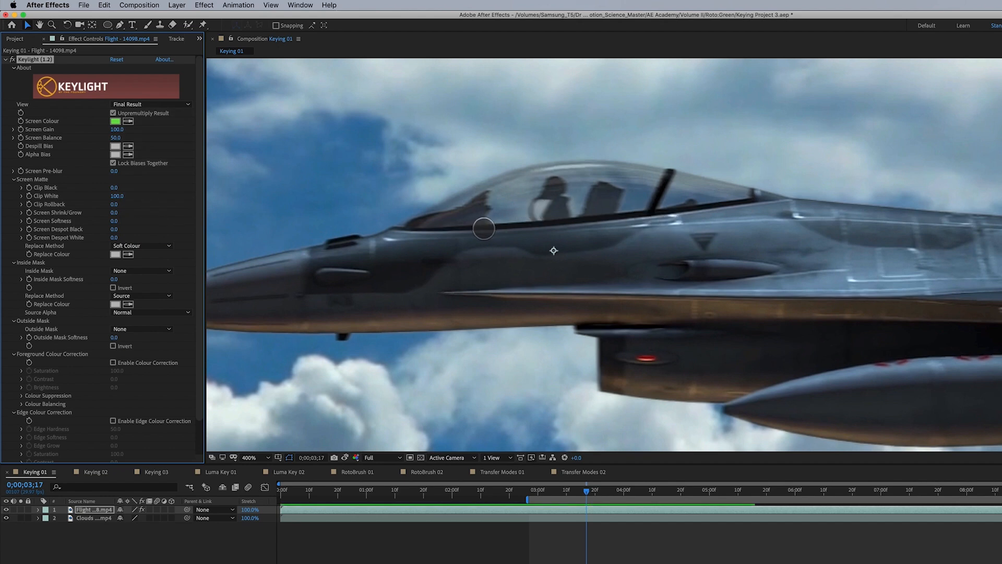
- Show Keylight's Screen Matte view and compare it with the original green-screen footage of the jet
click(145, 105)
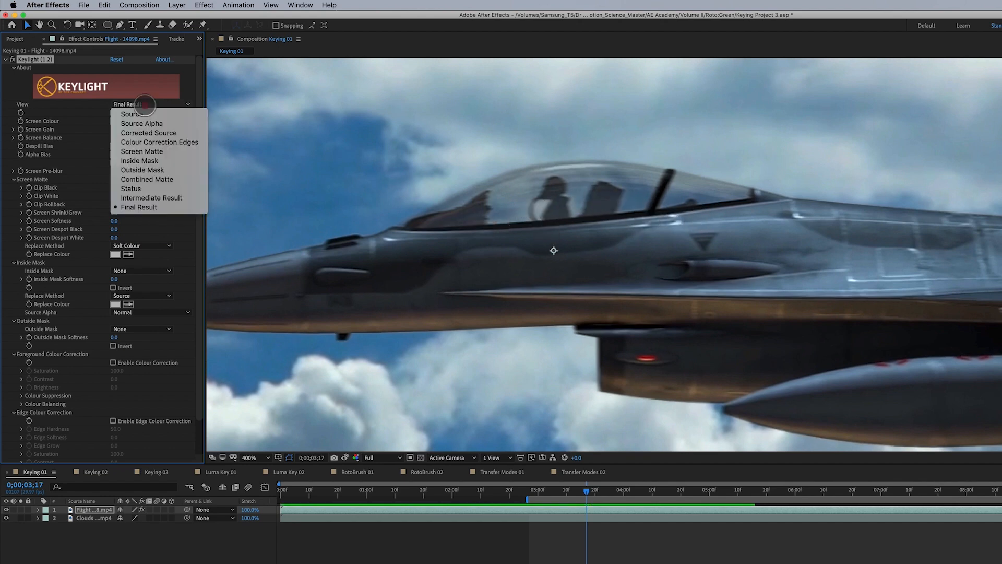
click(147, 152)
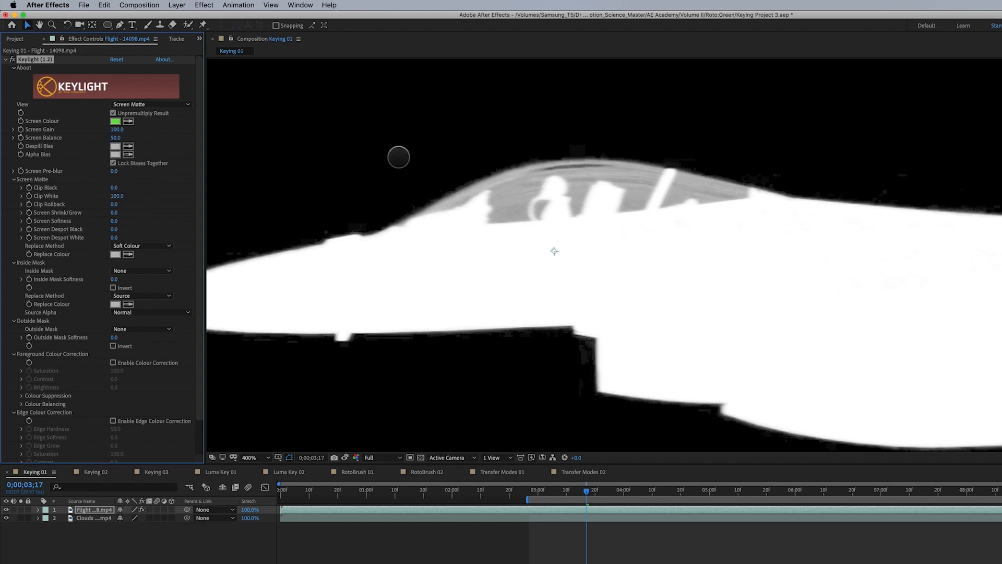
click(157, 113)
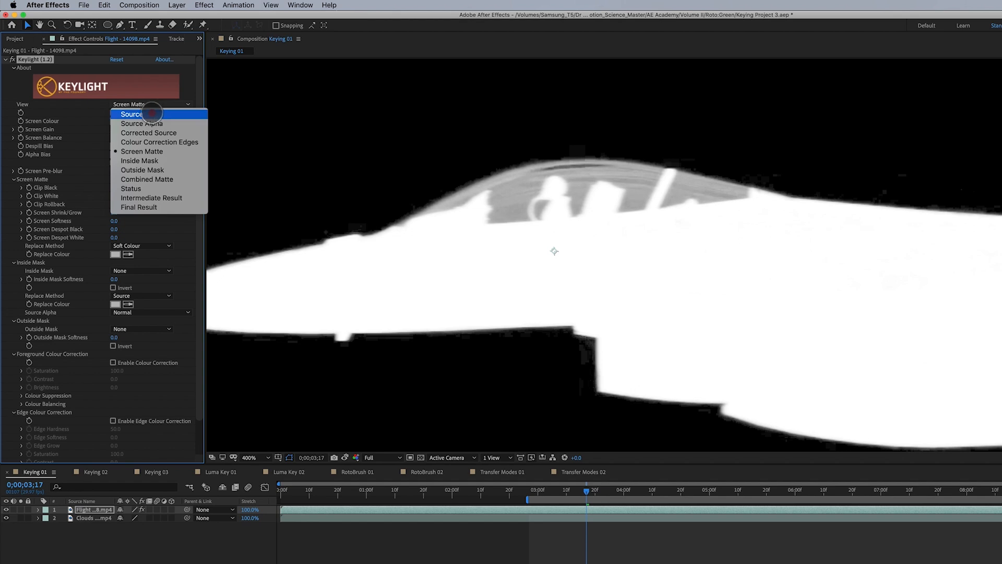
click(157, 114)
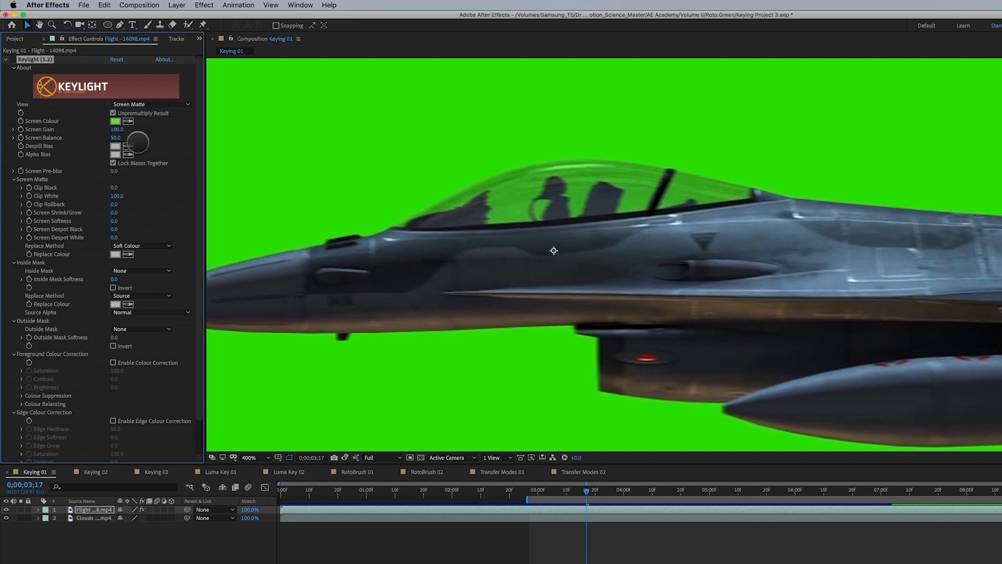
- Try increasing Keylight's Screen Pre-blur to about 4
click(119, 173)
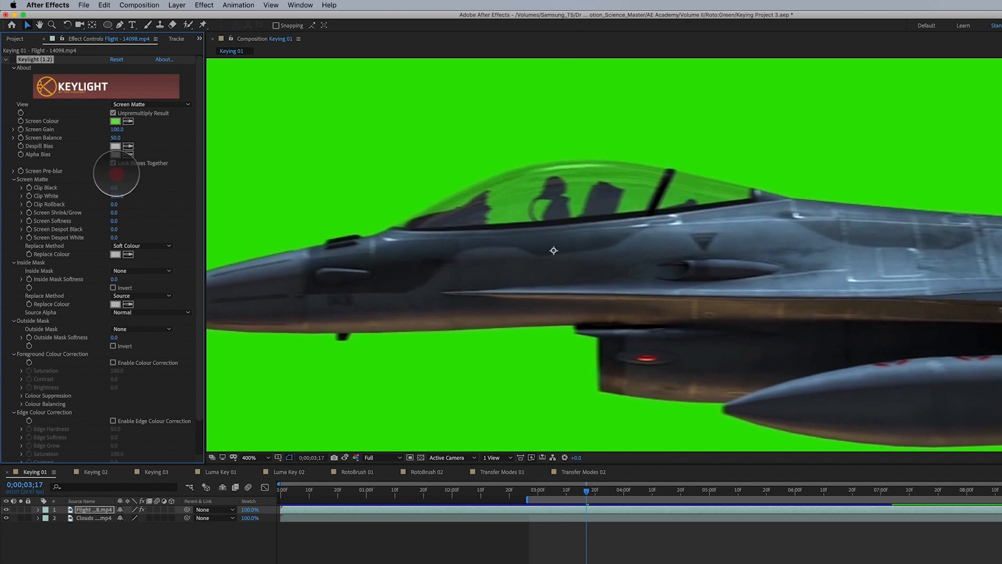
drag(126, 174, 148, 171)
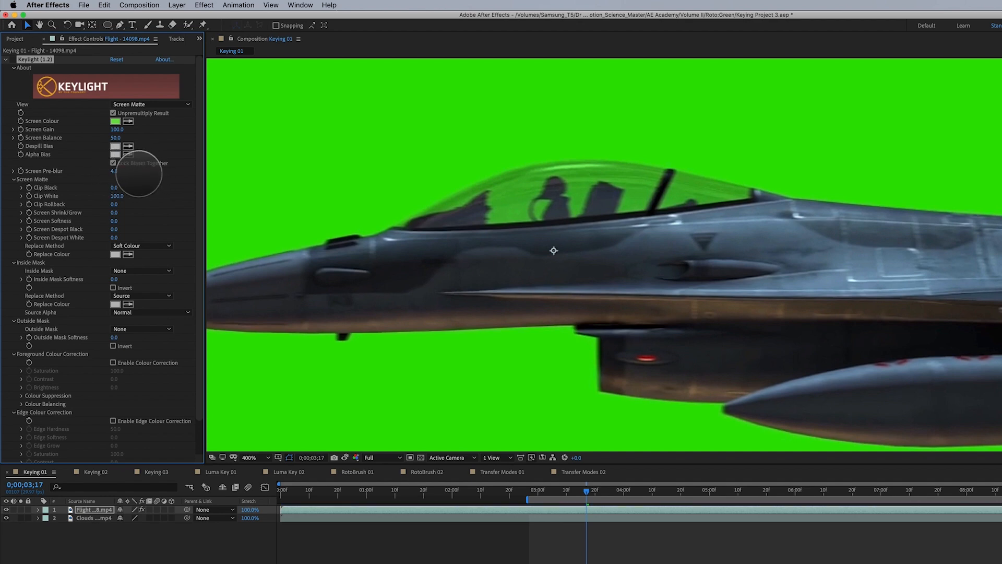
click(147, 173)
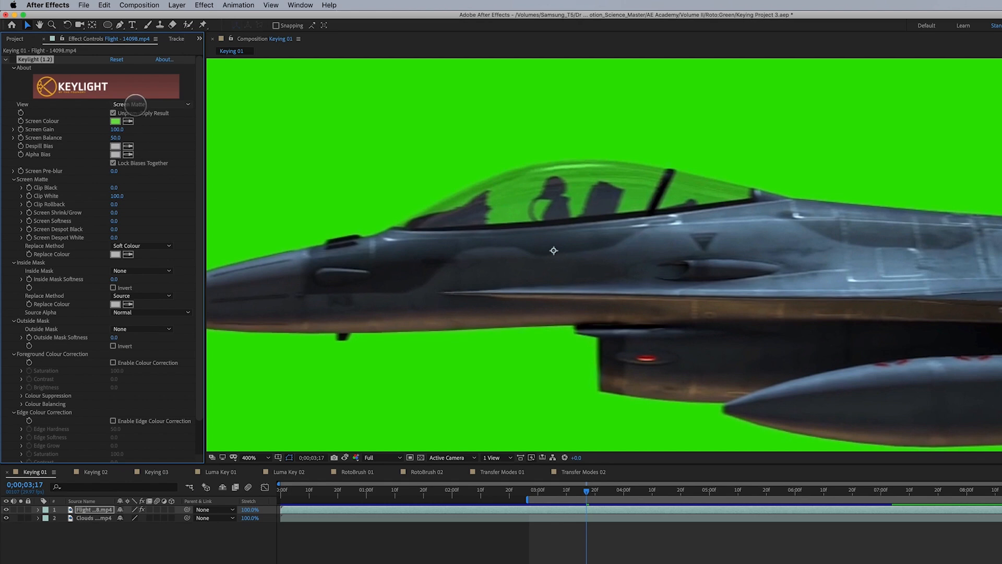
- Display Keylight's Screen Matte view and set Clip Black to 5 to clean up the matte's background
click(144, 104)
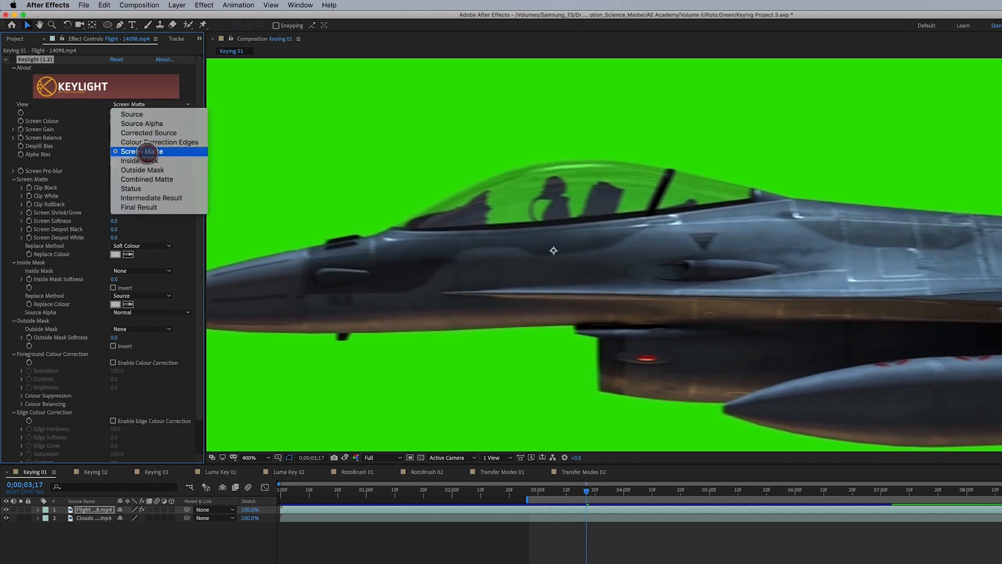
click(149, 152)
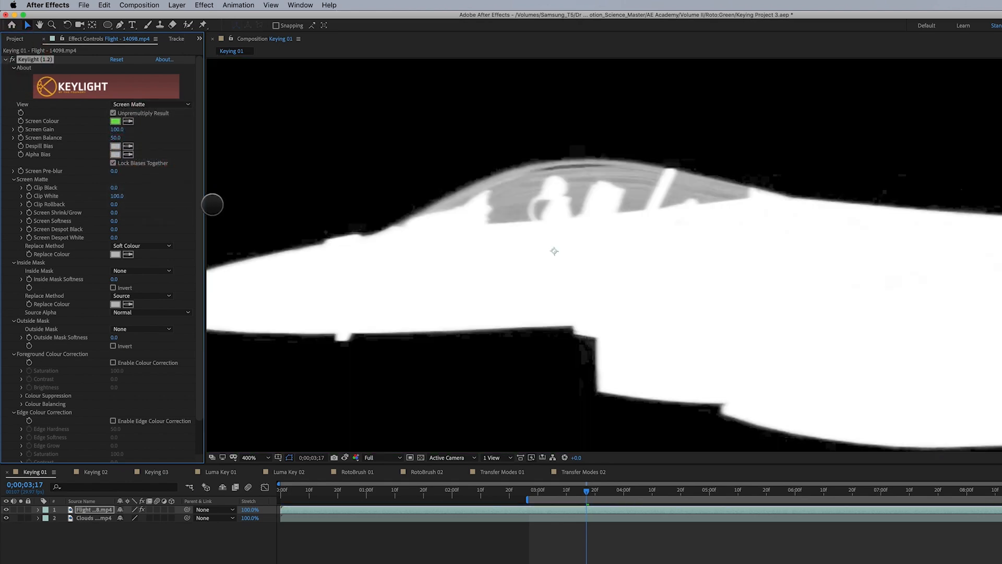
click(114, 188)
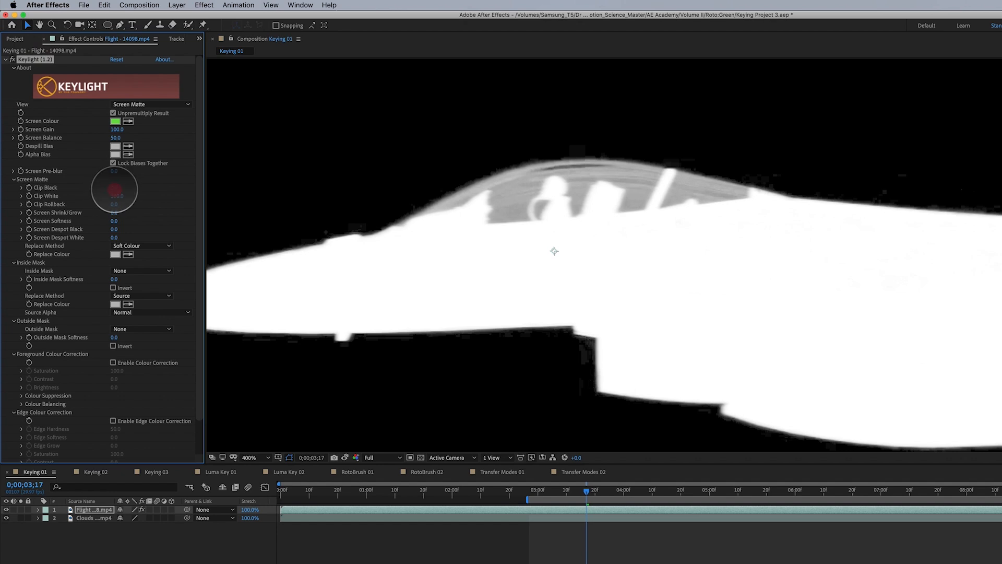
key(Return)
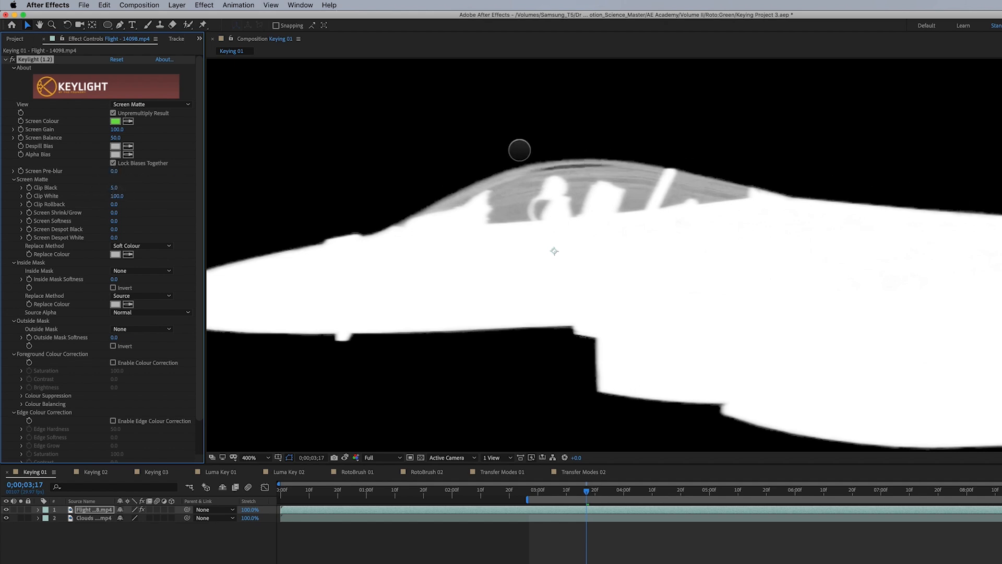
key(super+z)
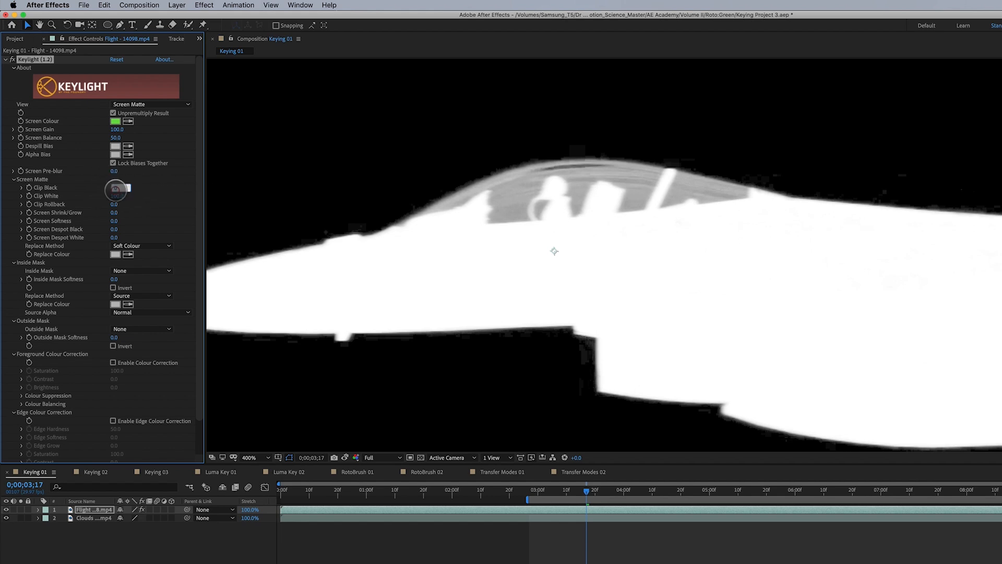
text(5)
key(Return)
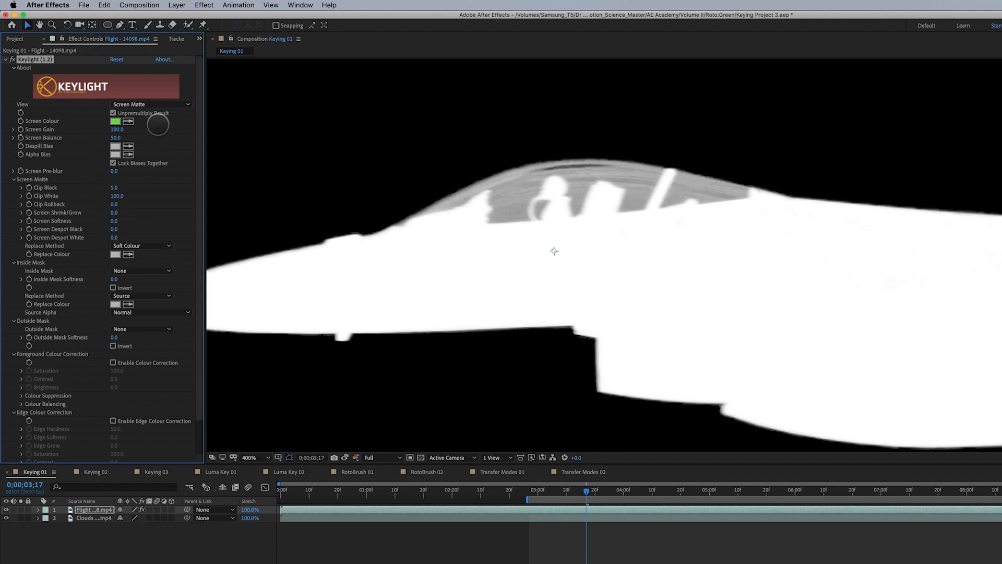
- Check the key in Keylight's Intermediate Result view, followed by the Combined Matte view
click(159, 105)
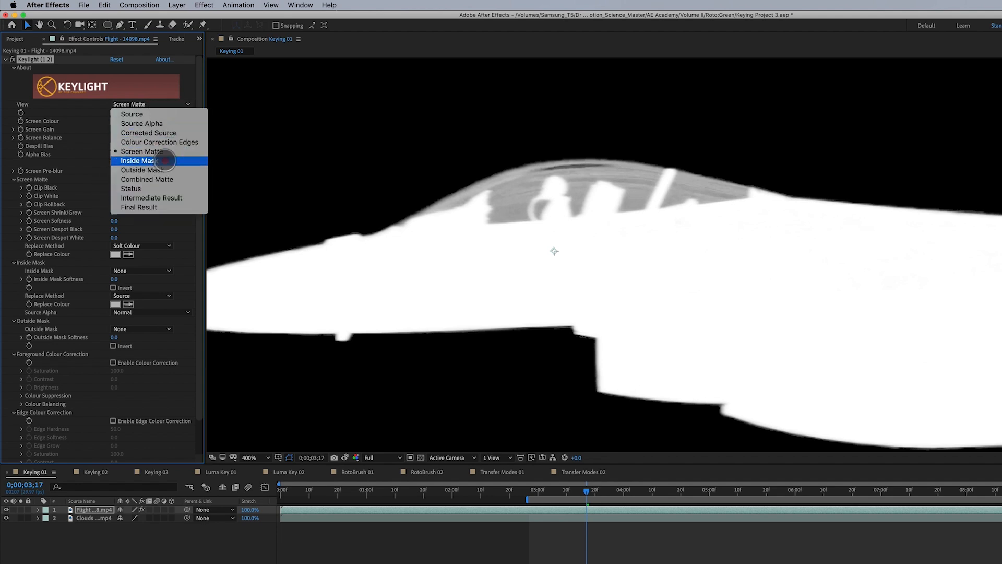
click(167, 197)
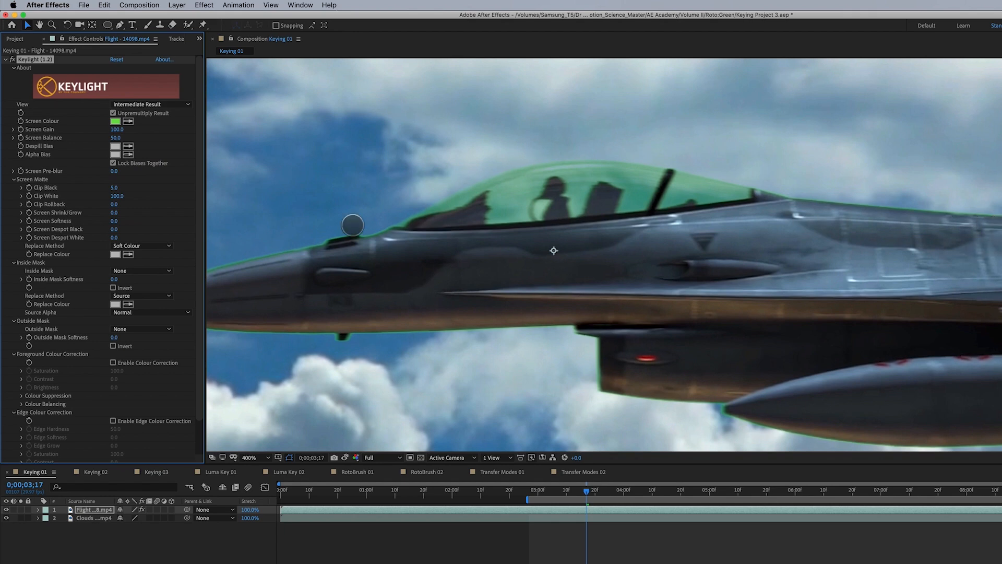
click(150, 105)
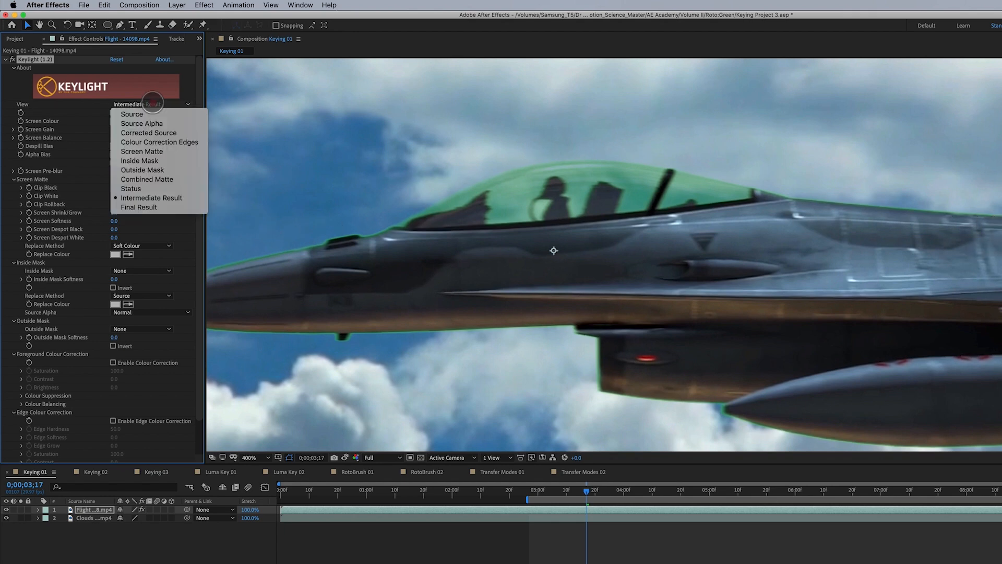
click(158, 180)
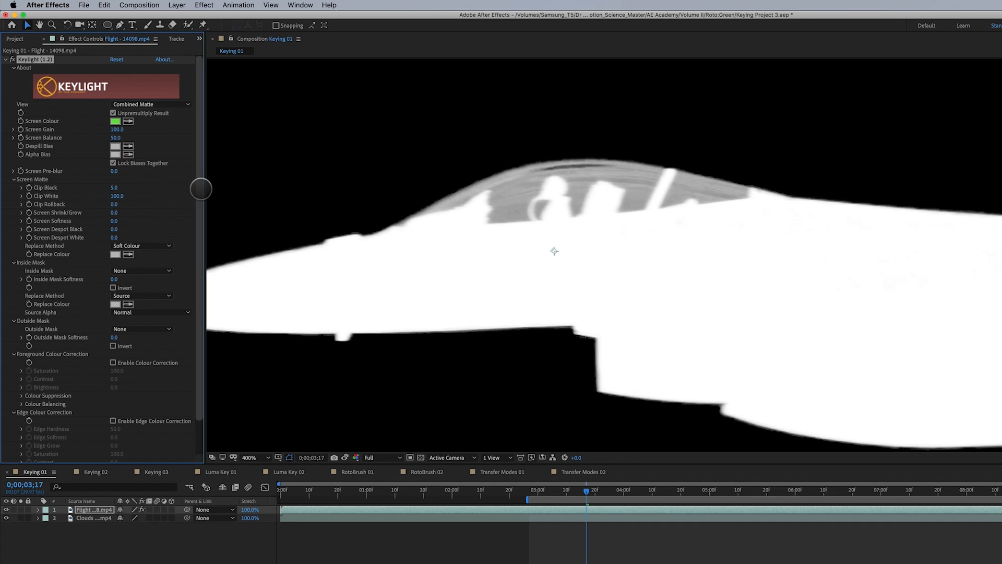
- Return Keylight's view to Screen Matte and set Clip Black to 10
click(148, 104)
click(155, 152)
click(114, 188)
text(5)
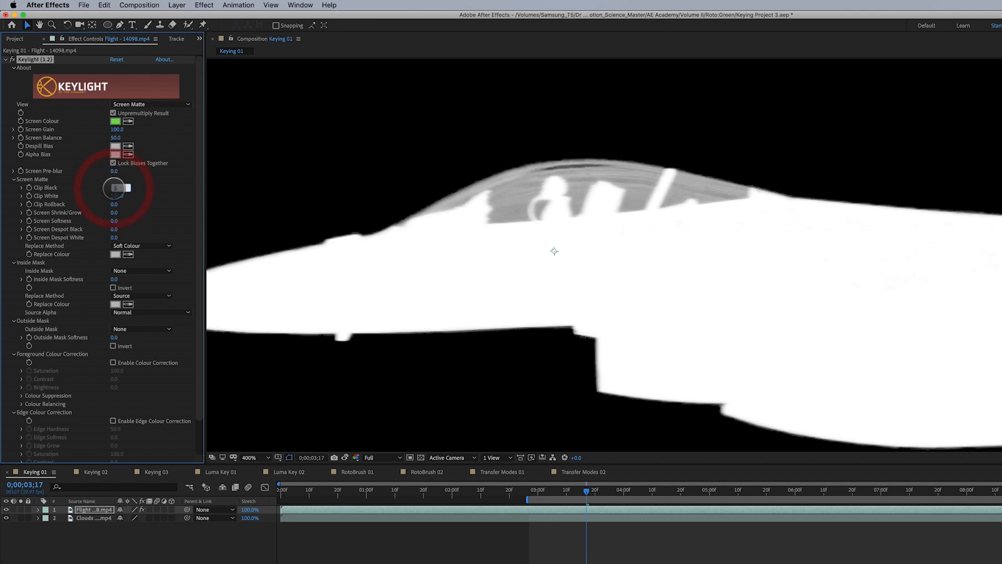
key(Return)
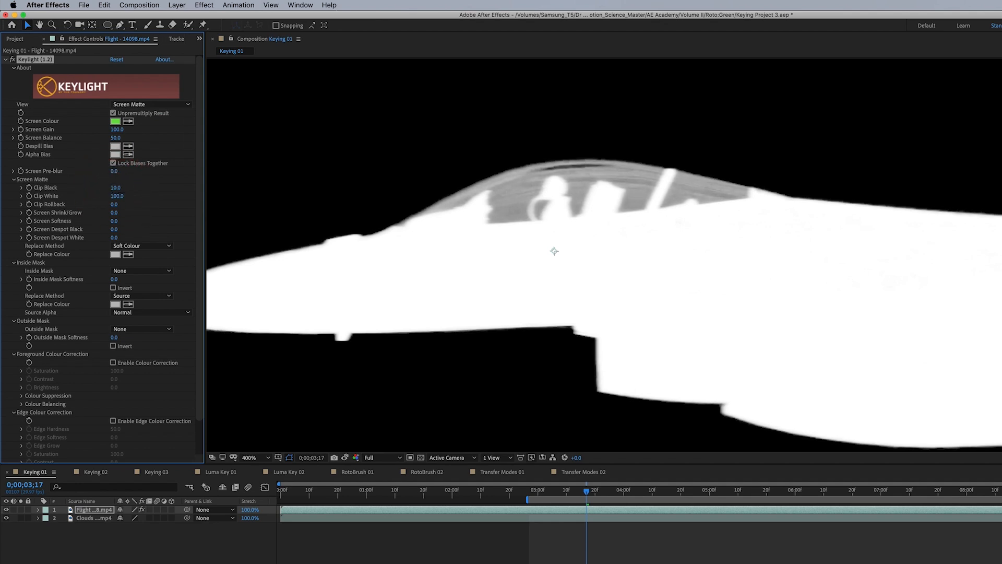
- Undo the last Clip Black change to compare the matte around the cockpit canopy, and re-enter 10
key(period)
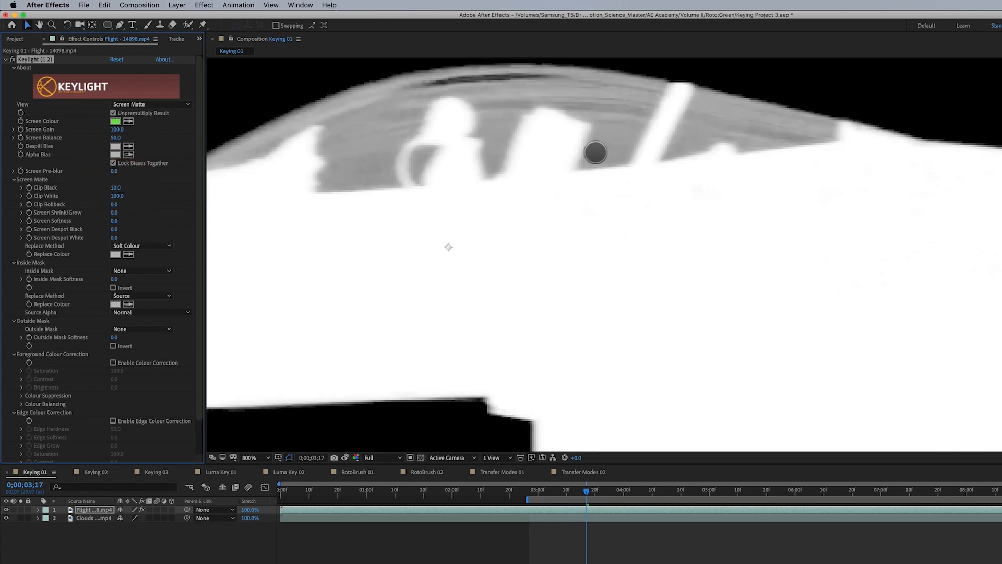
drag(447, 246, 557, 385)
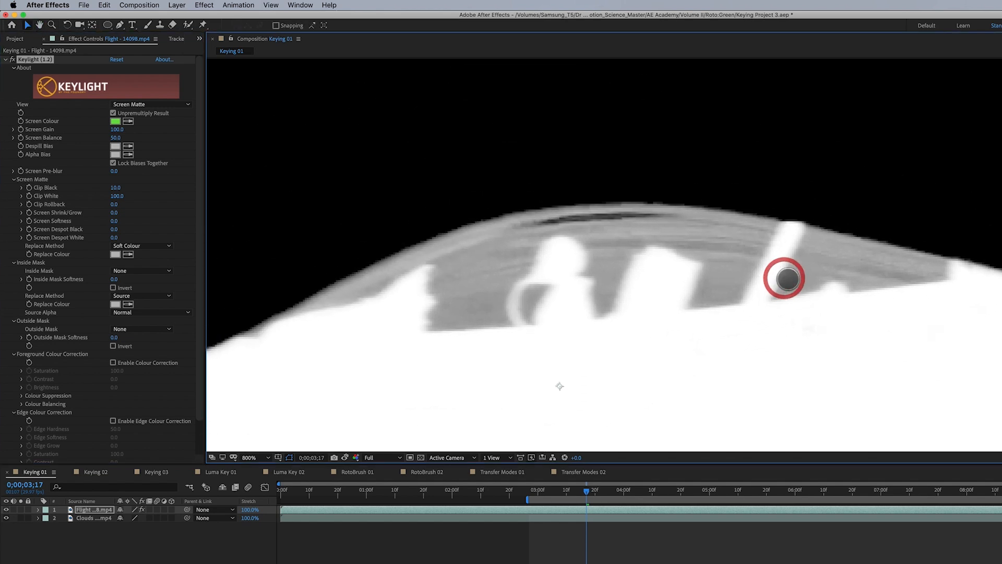
key(cmd+z)
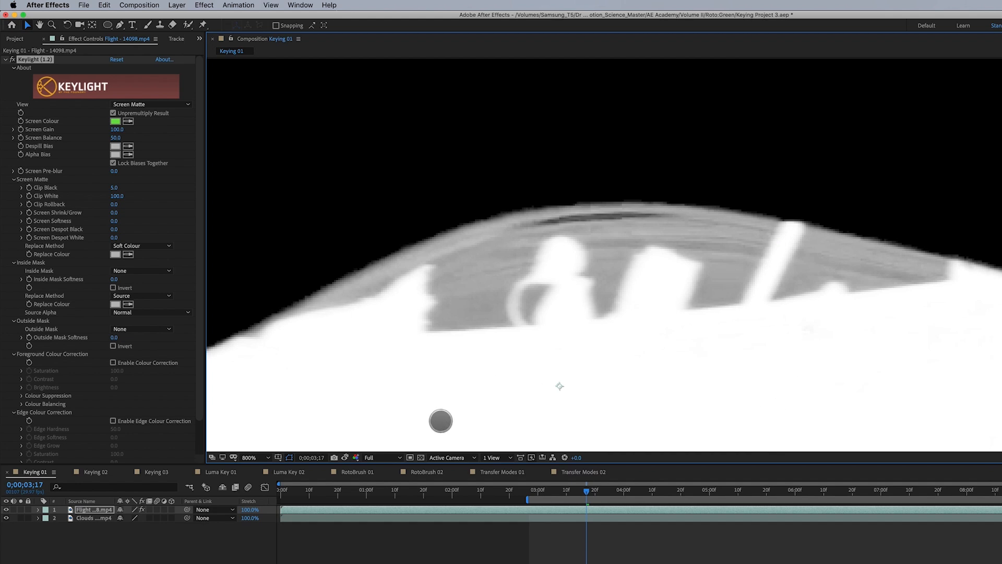
click(117, 188)
text(10)
key(Return)
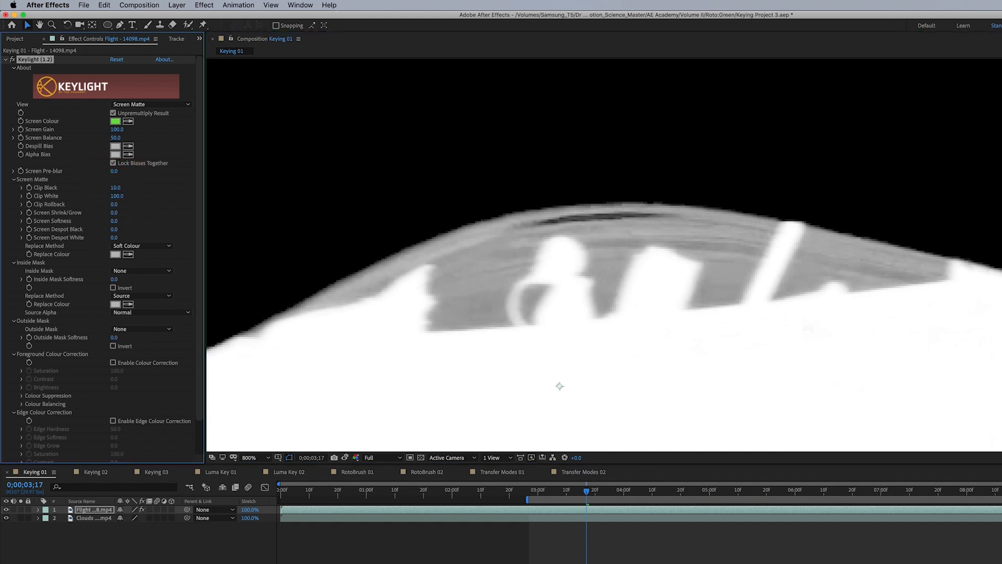
- Set Keylight's Clip Black to 15 and switch the view to Combined Matte
click(117, 188)
key(Return)
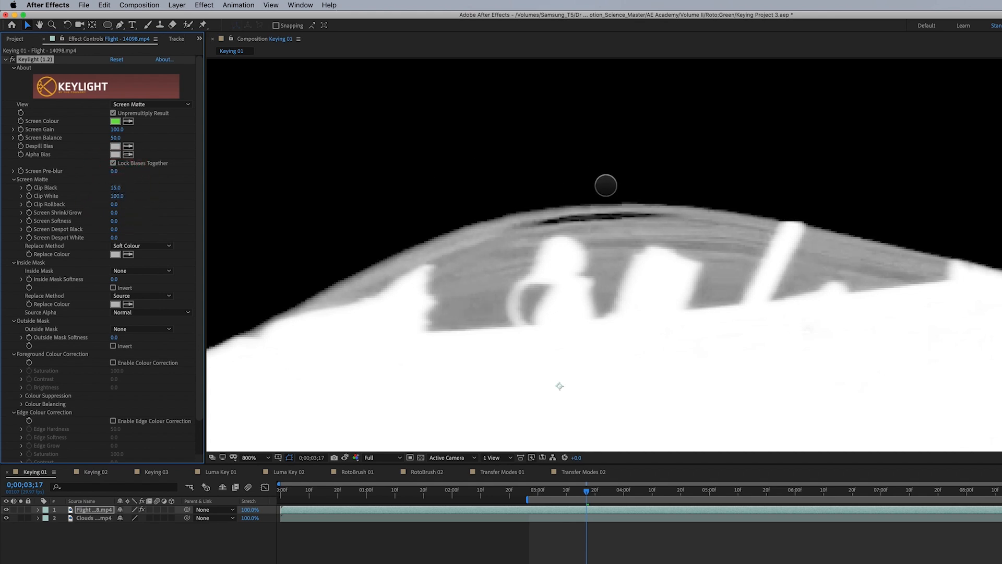
scroll(607, 185, down, 1)
key(space)
drag(704, 249, 687, 206)
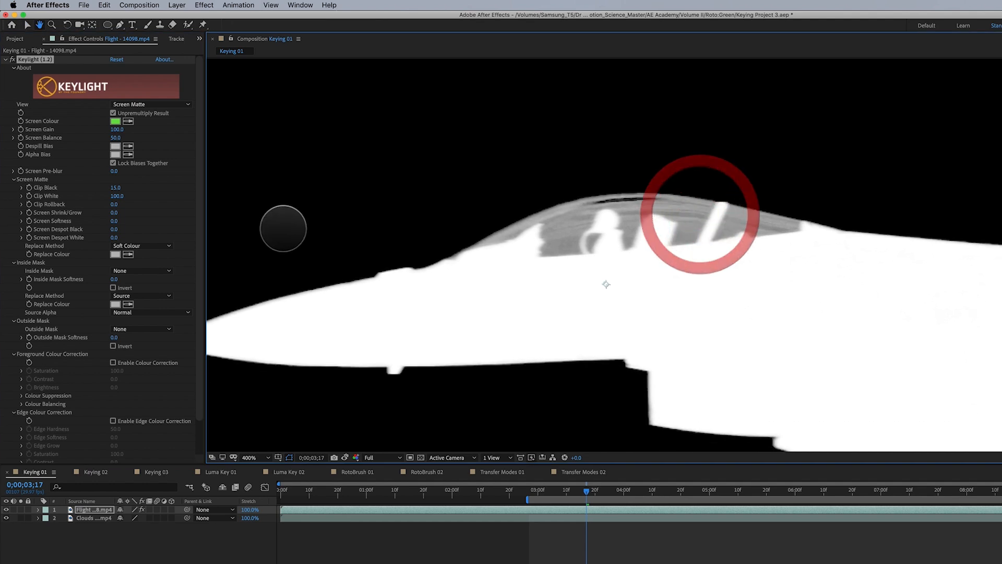
click(151, 105)
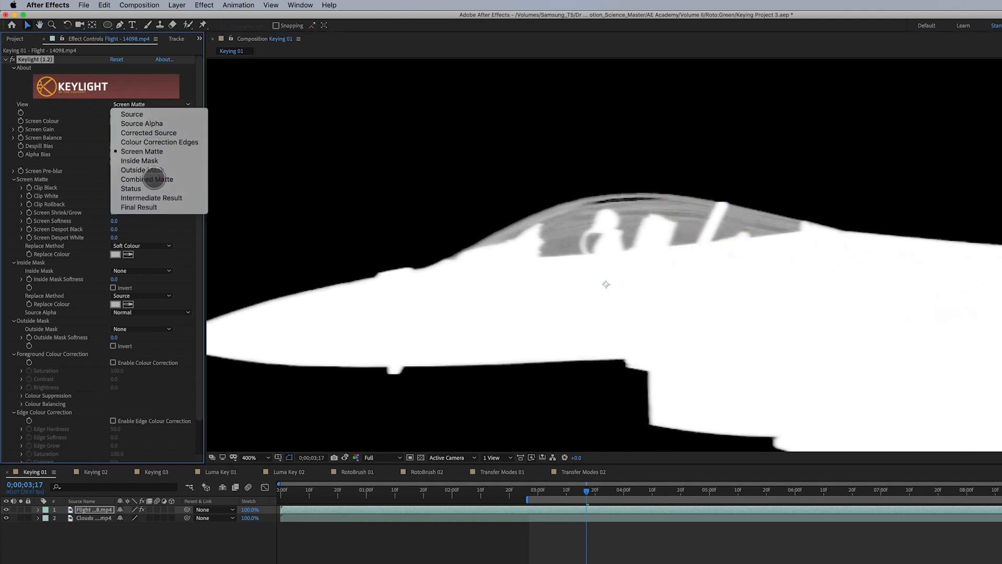
click(154, 179)
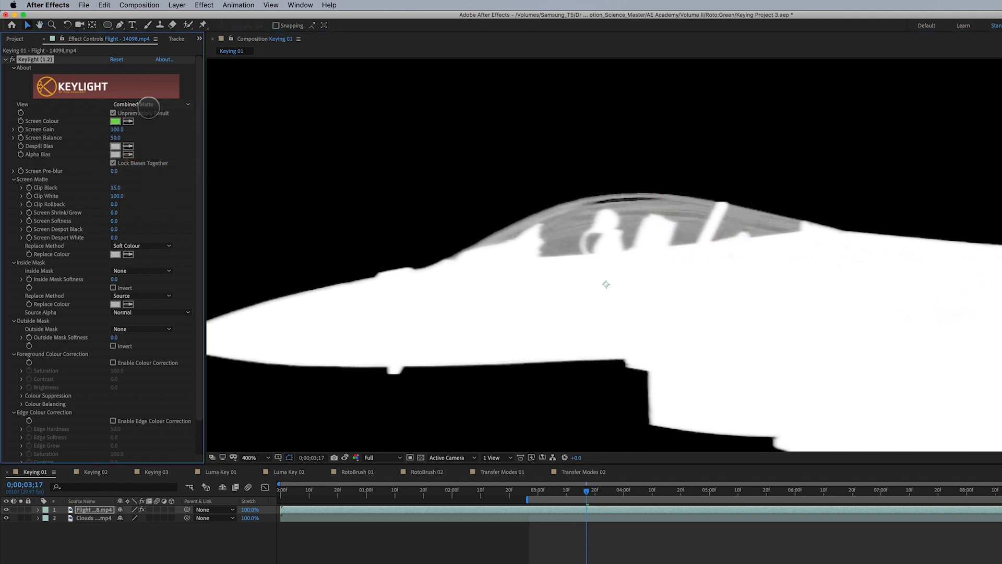
- Check the key in Keylight's Intermediate Result view and set the view to Final Result
click(147, 105)
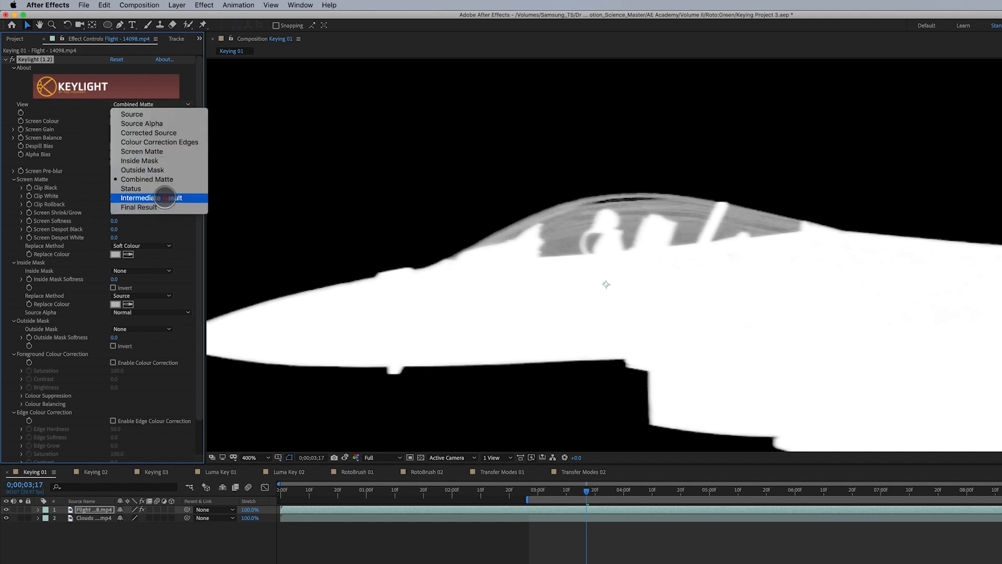
click(164, 196)
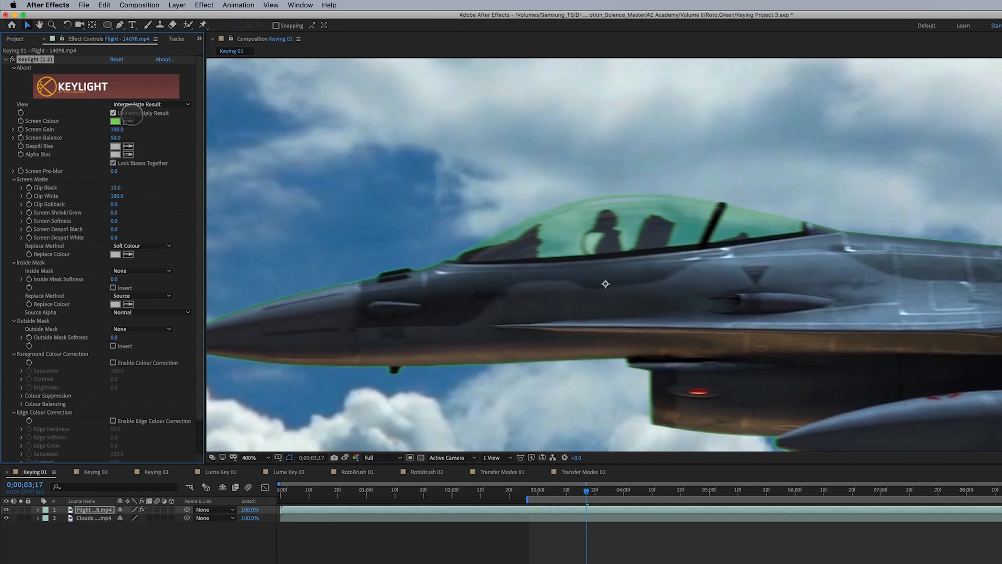
click(134, 105)
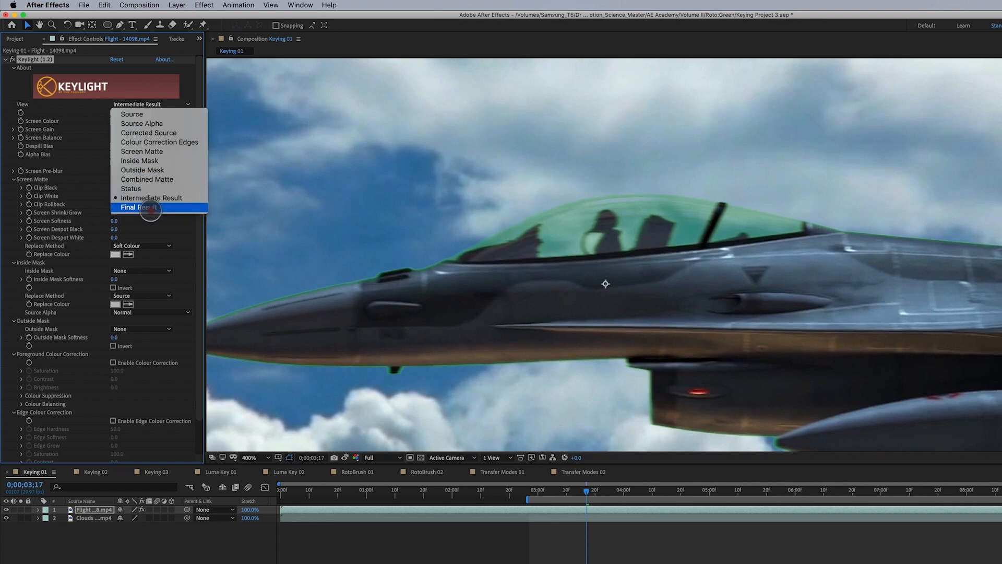
click(151, 208)
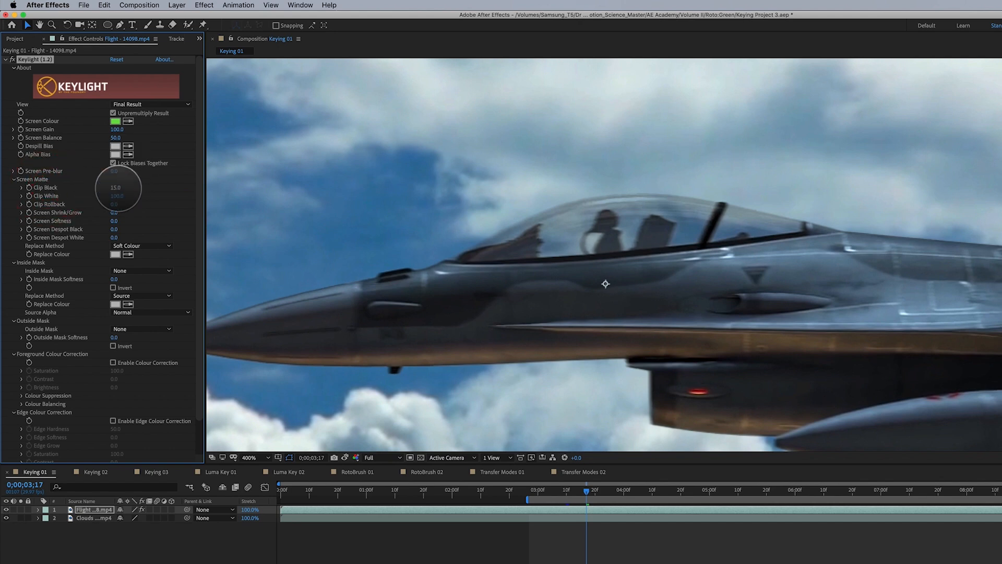
- Set Keylight's Clip Black to 0 and undo it to compare the key around the canopy and along the upper fuselage
scroll(648, 239, up, 1)
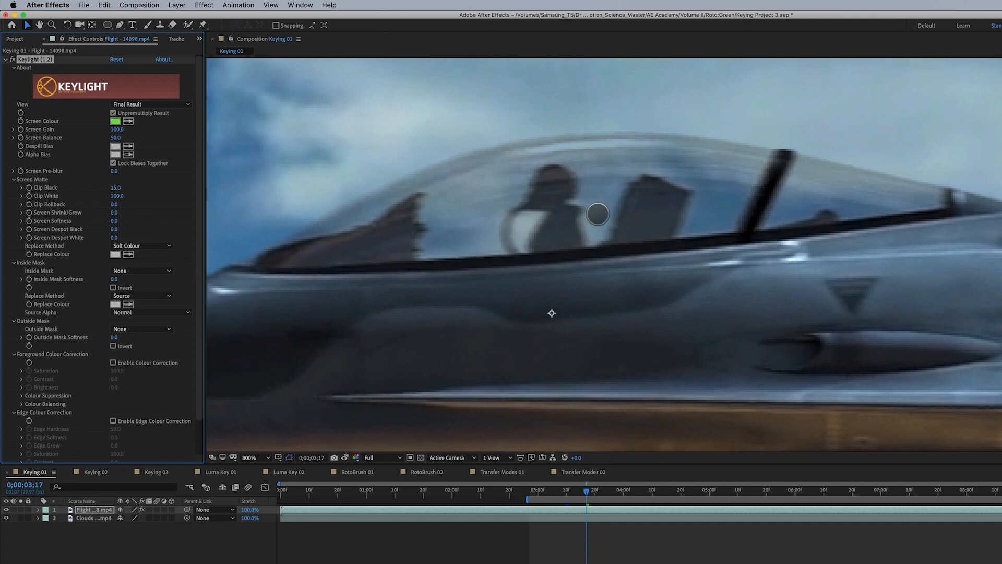
click(115, 187)
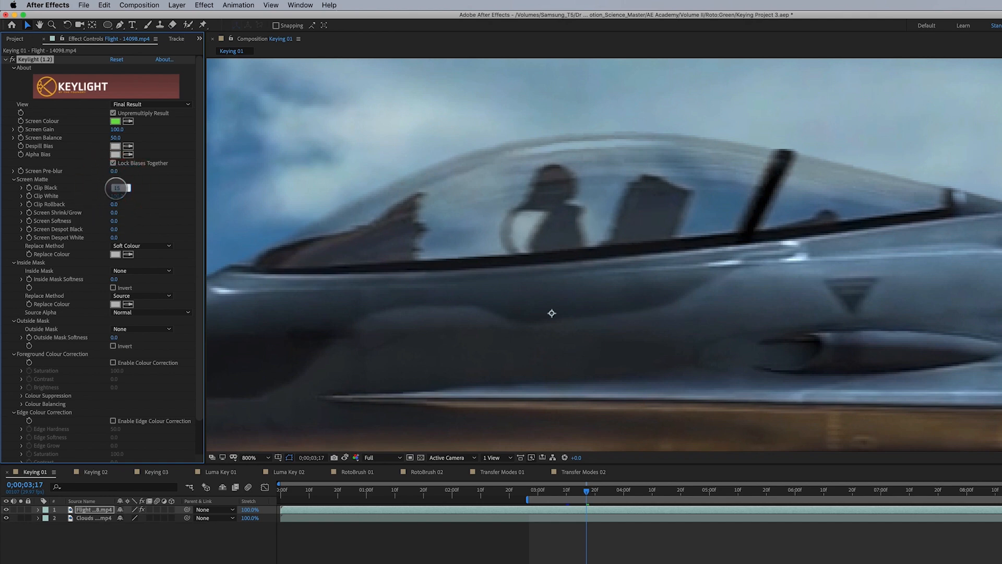
key(Return)
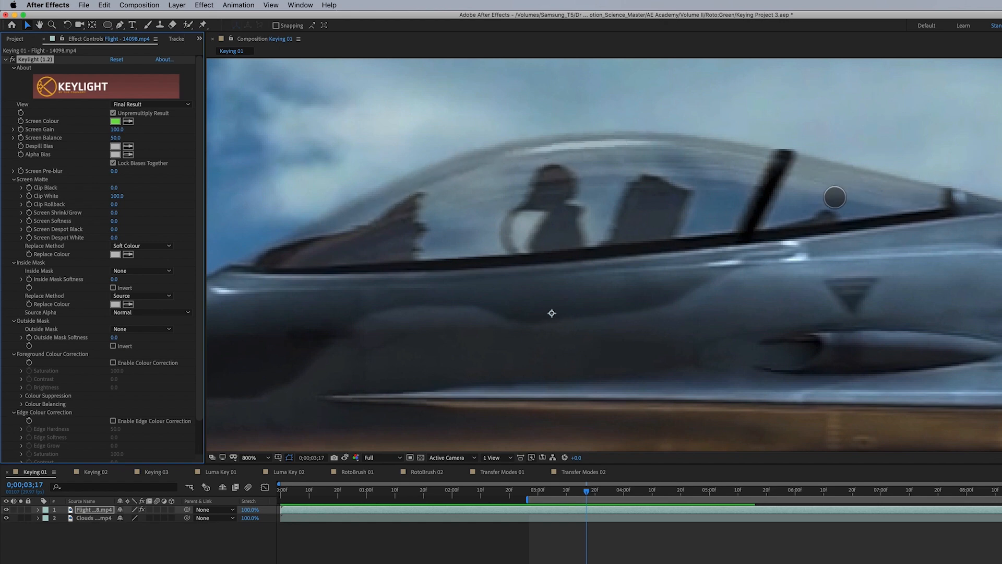
key(super+z)
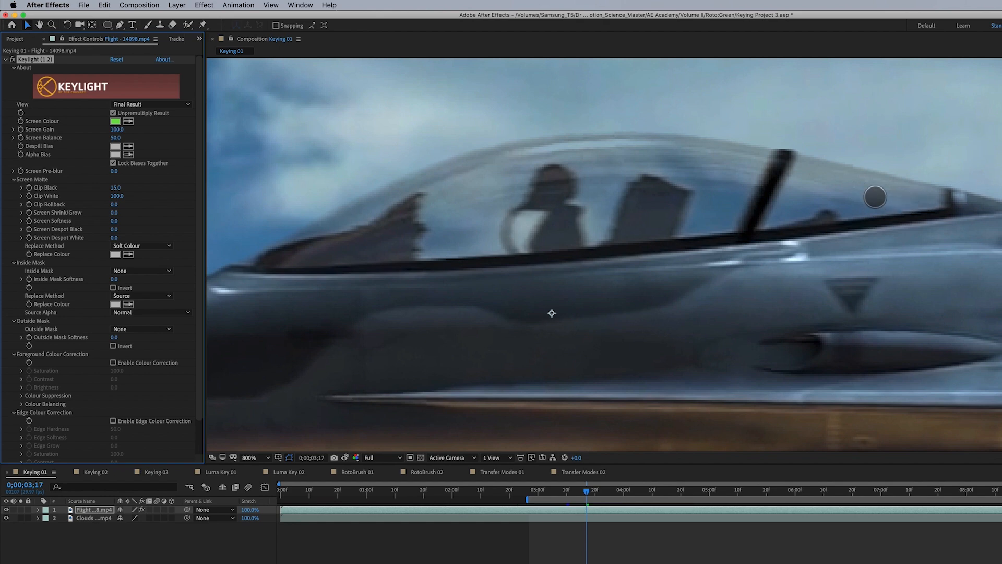
drag(552, 314, 335, 242)
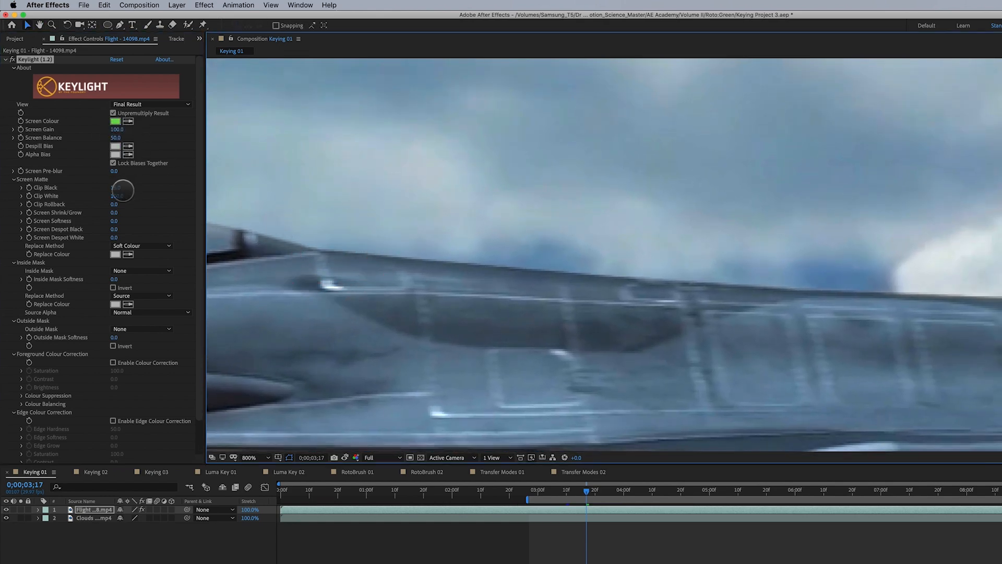
click(116, 188)
key(Return)
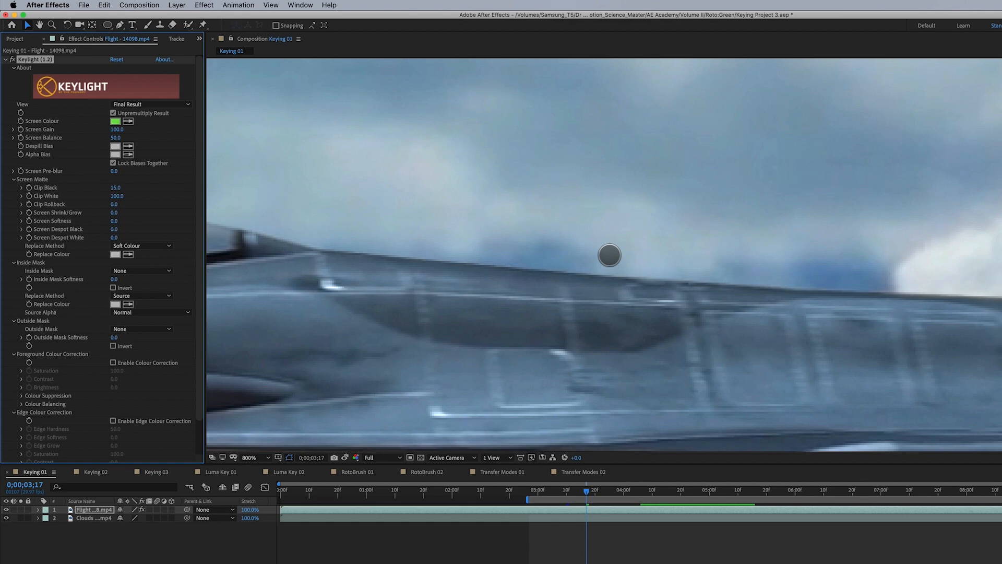
- Create a comp-sized solid in pure red (FF0000) directly above the clouds layer
click(95, 518)
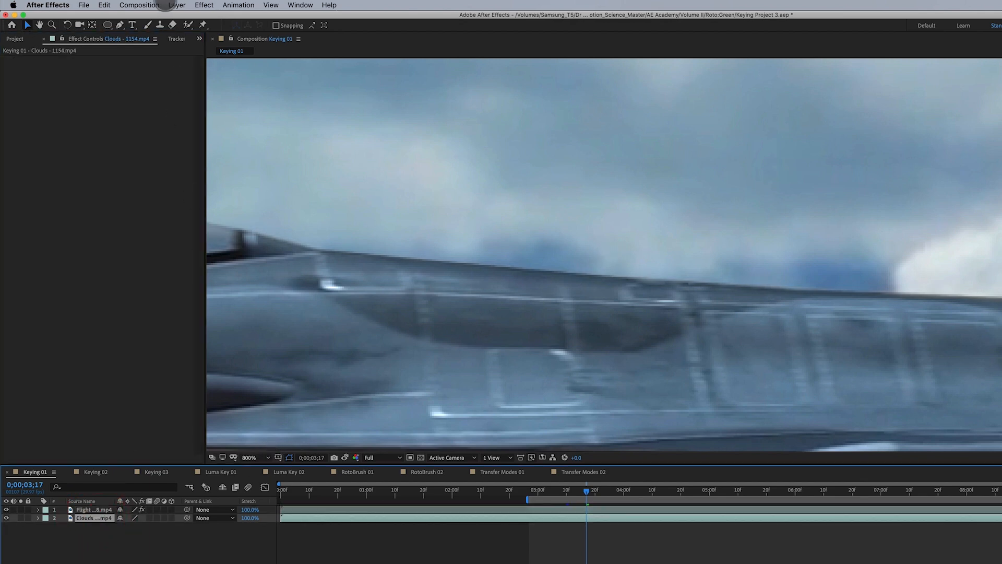
click(177, 5)
mouse_move(219, 17)
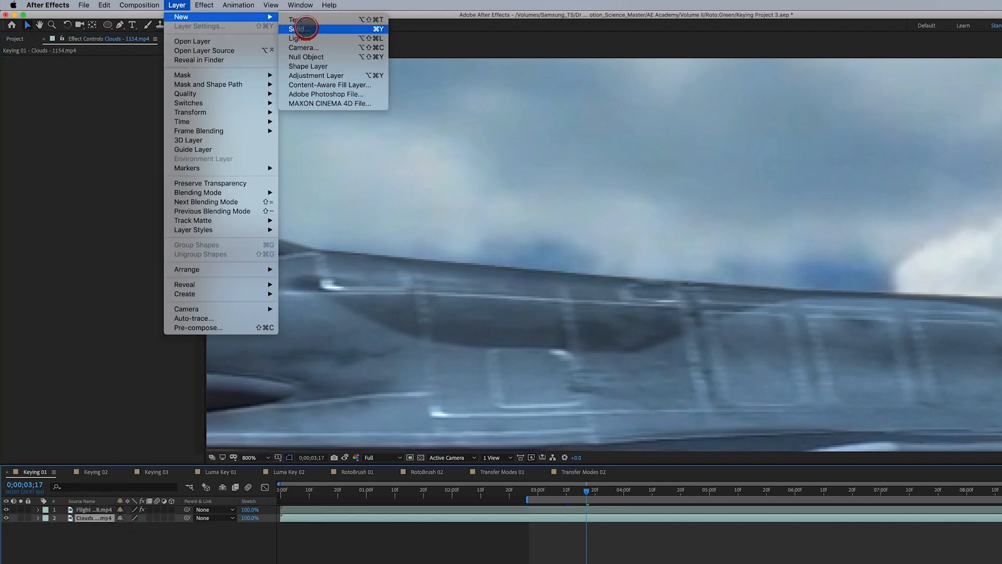
click(301, 29)
click(584, 306)
click(581, 338)
click(666, 440)
click(689, 413)
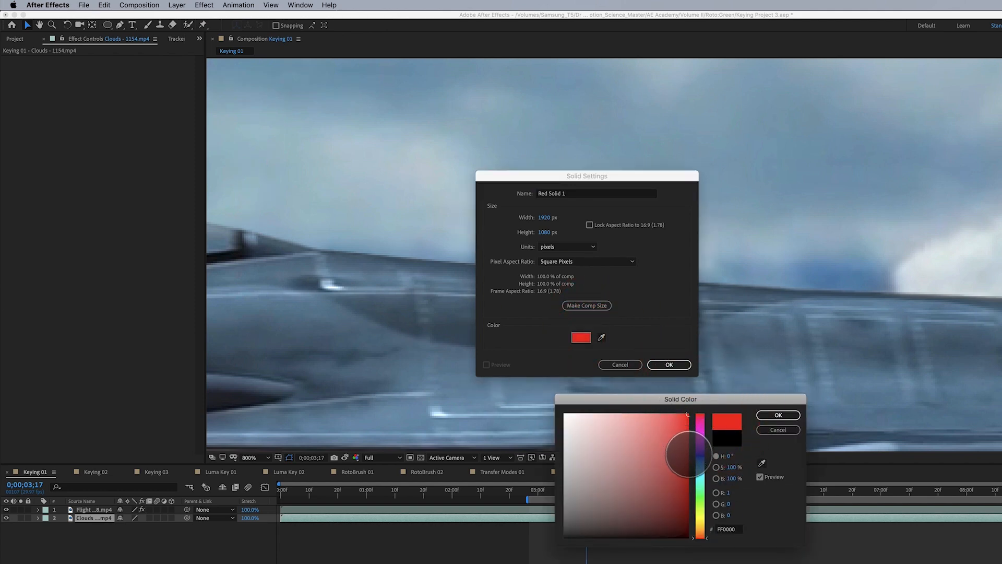
click(700, 413)
click(775, 414)
click(669, 364)
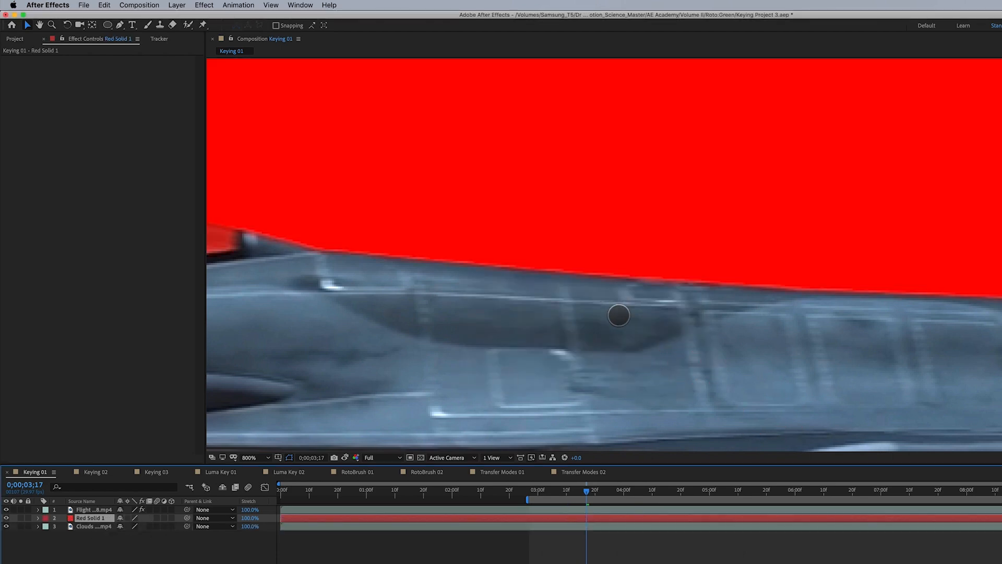
- Set the flight layer's Clip Black to 0 and revert it to compare the jet's edges against the red solid
click(86, 509)
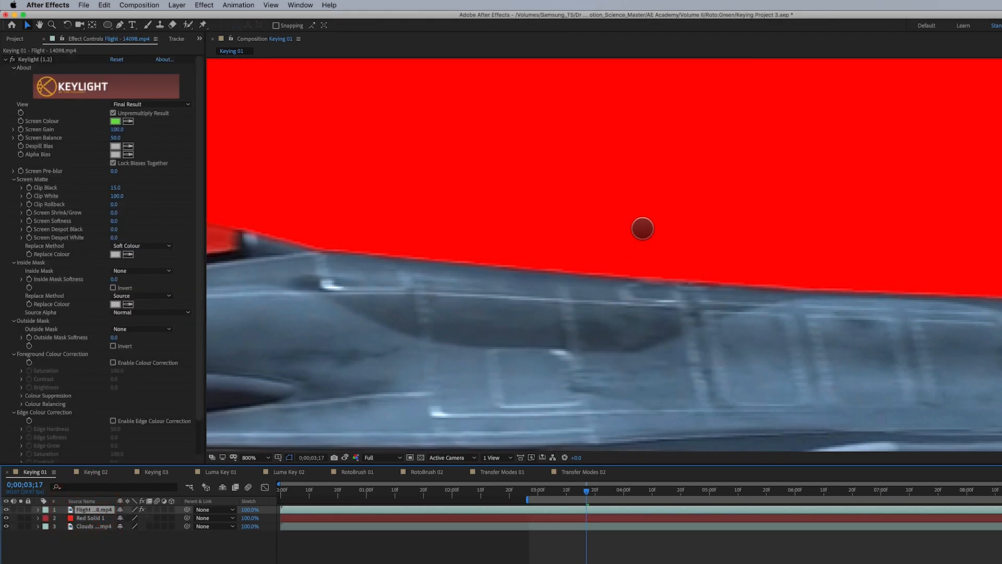
click(117, 188)
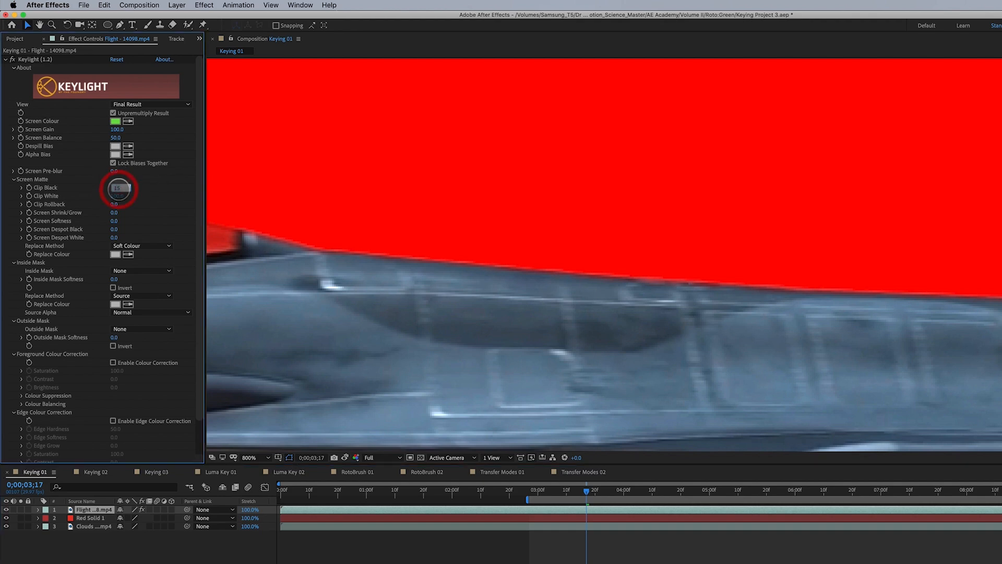
text(0)
key(Return)
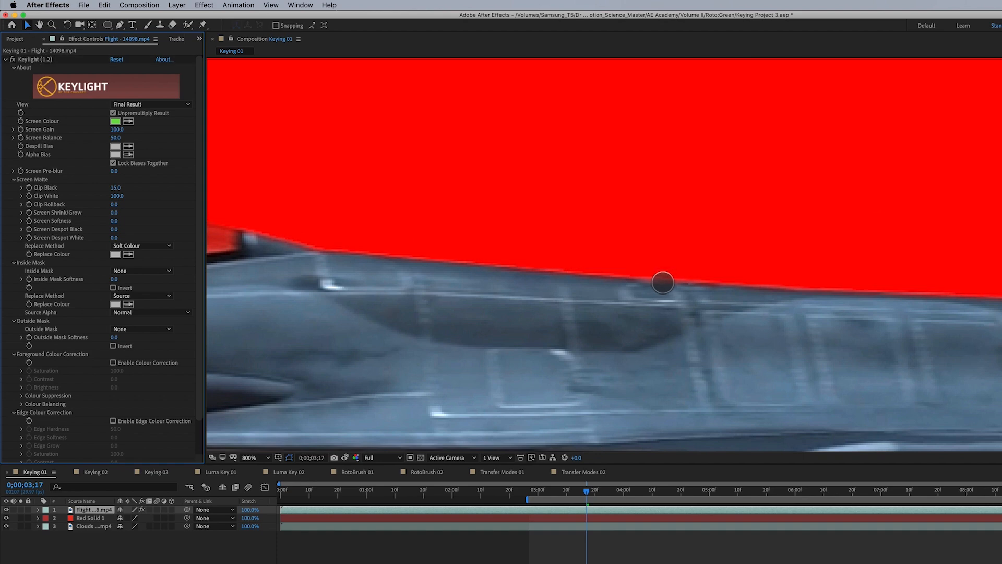
scroll(662, 282, down, 4)
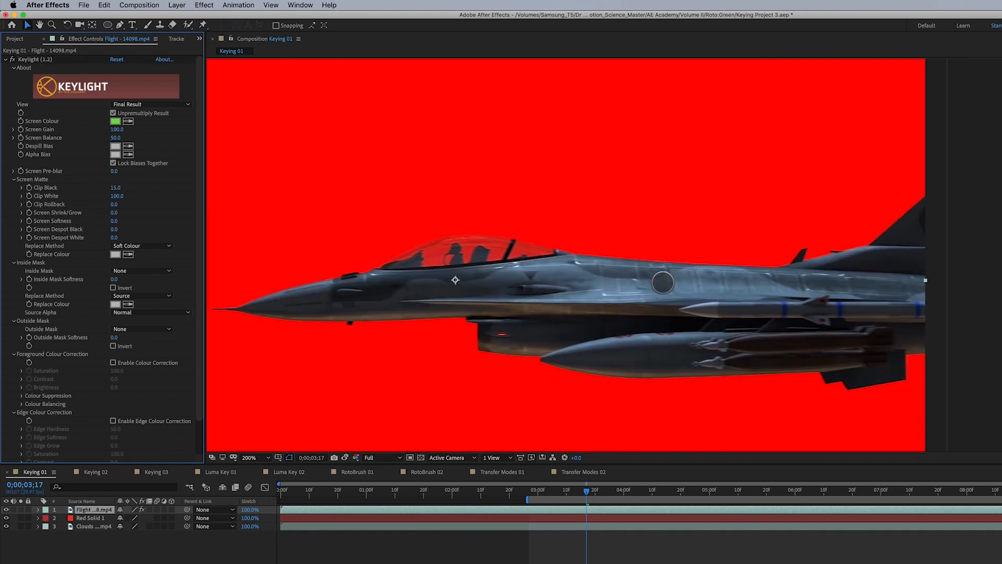
drag(638, 326, 684, 291)
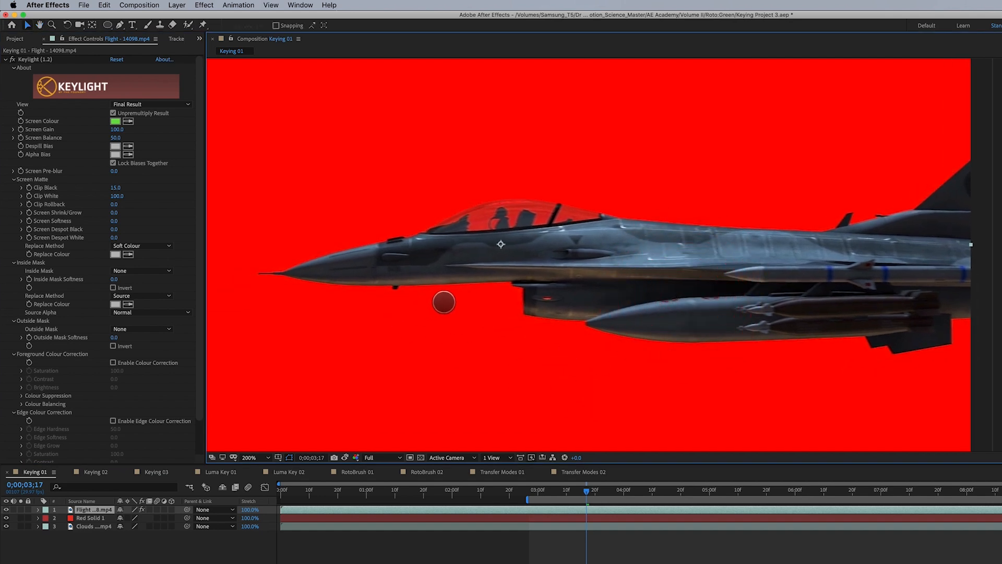
- Hide the red solid and preview the keyed jet over the clouds at 100% magnification
click(34, 59)
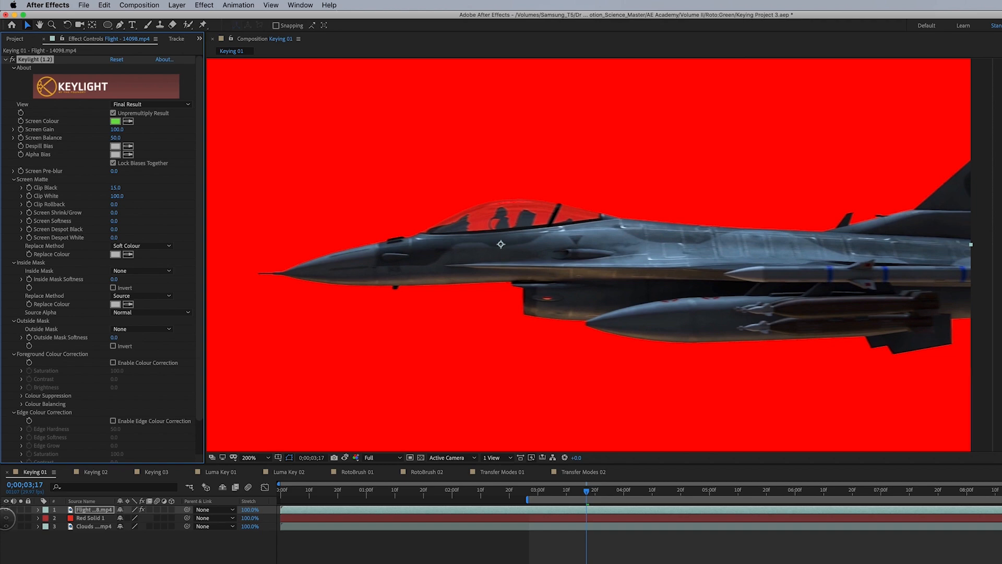
click(6, 517)
key(/)
key(h)
drag(503, 351, 543, 354)
key(space)
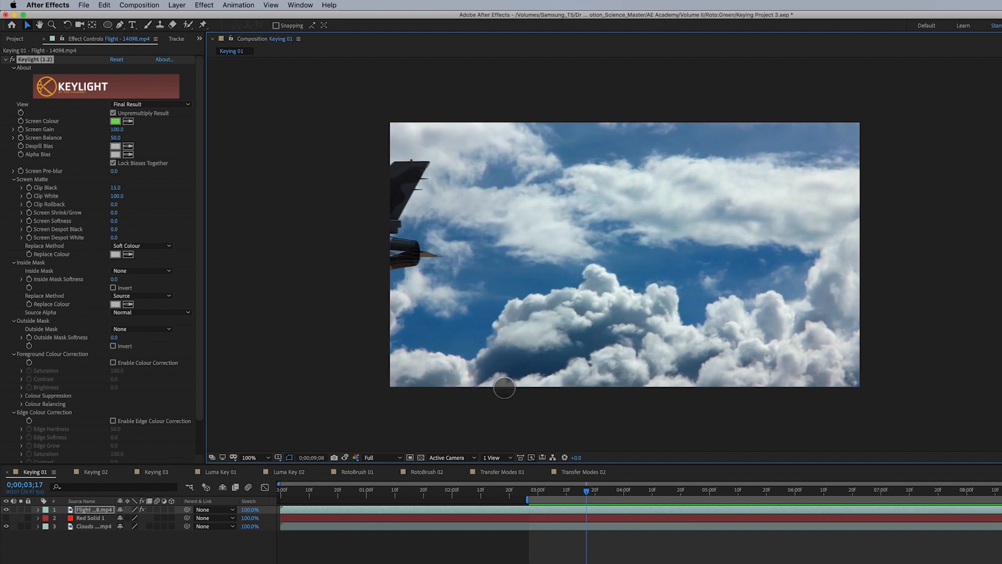
- Extend the work area to the start of the Keying 01 composition and preview the shot from the beginning
key(space)
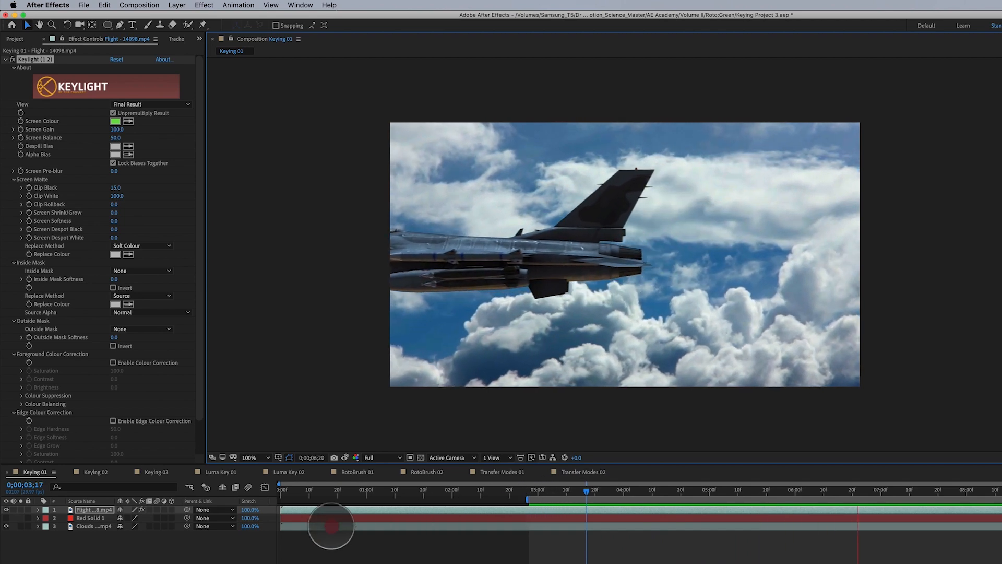
click(277, 501)
key(space)
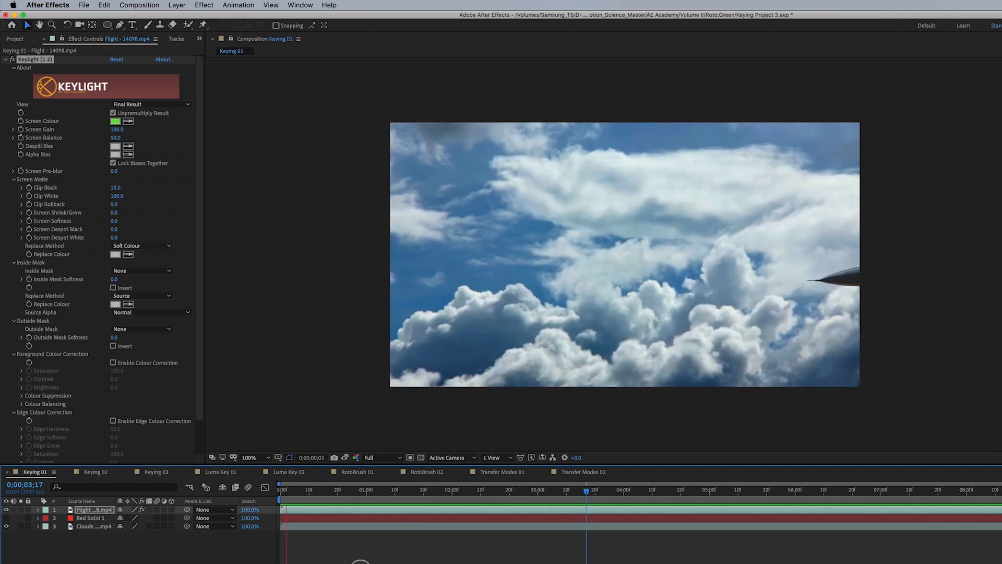
click(348, 556)
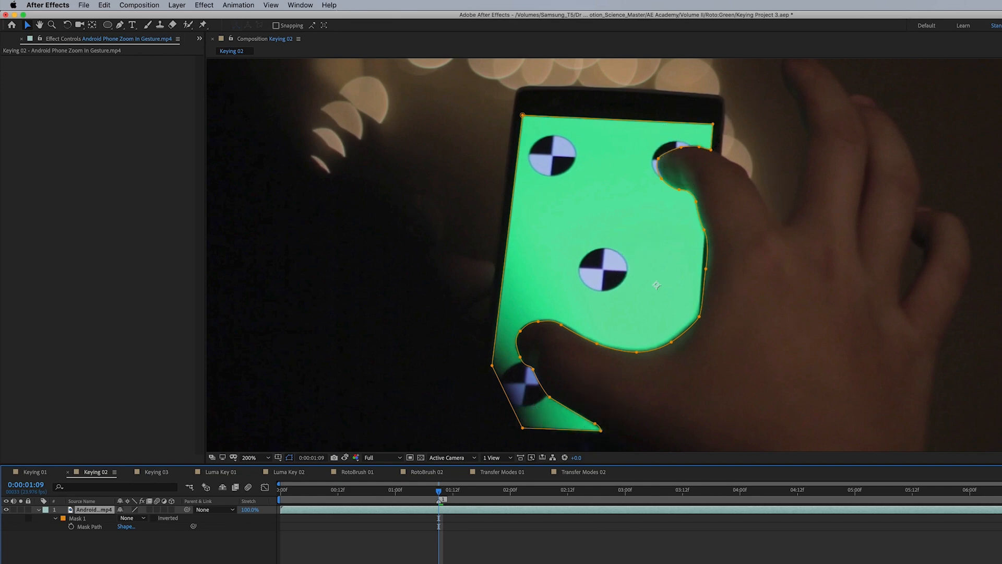
- In Keying 02, try the Add mode on the phone clip's Mask 1, and set the mask mode to Subtract
click(619, 532)
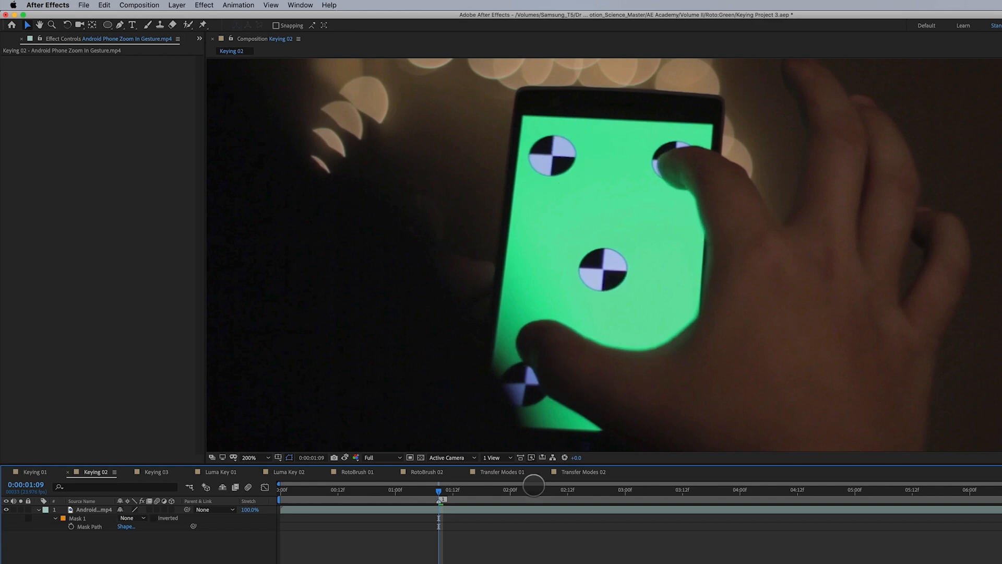
click(86, 519)
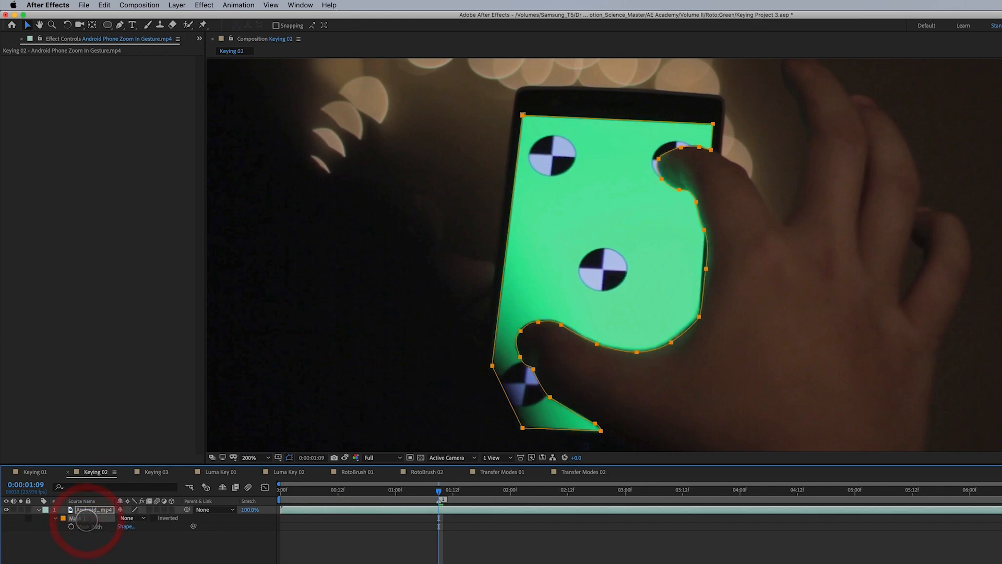
click(131, 517)
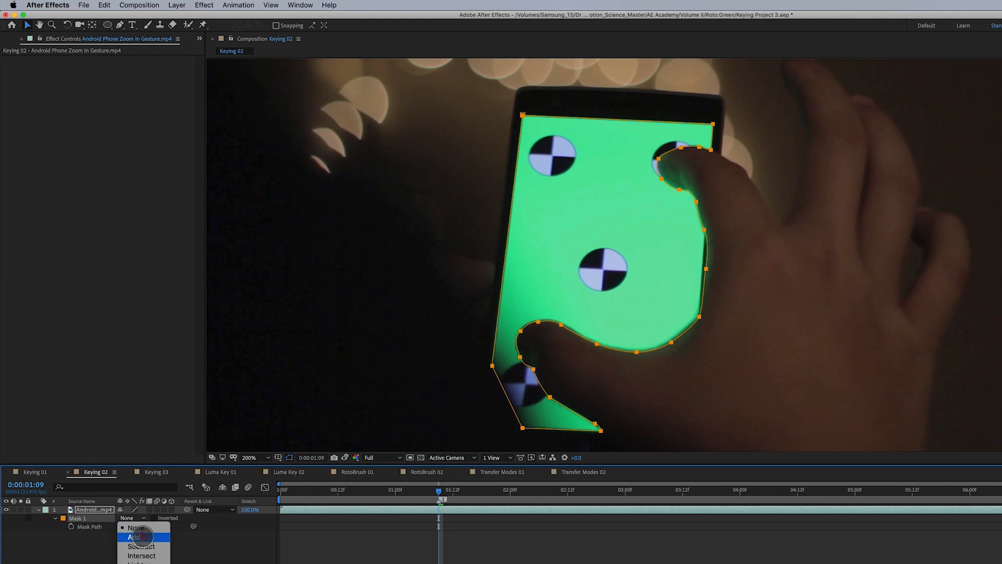
click(141, 537)
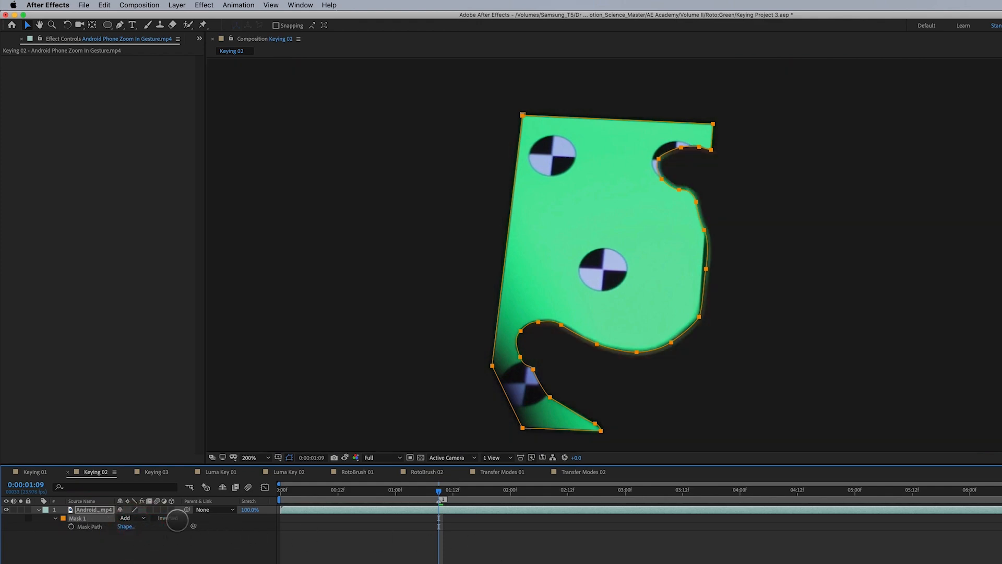
click(130, 518)
click(141, 545)
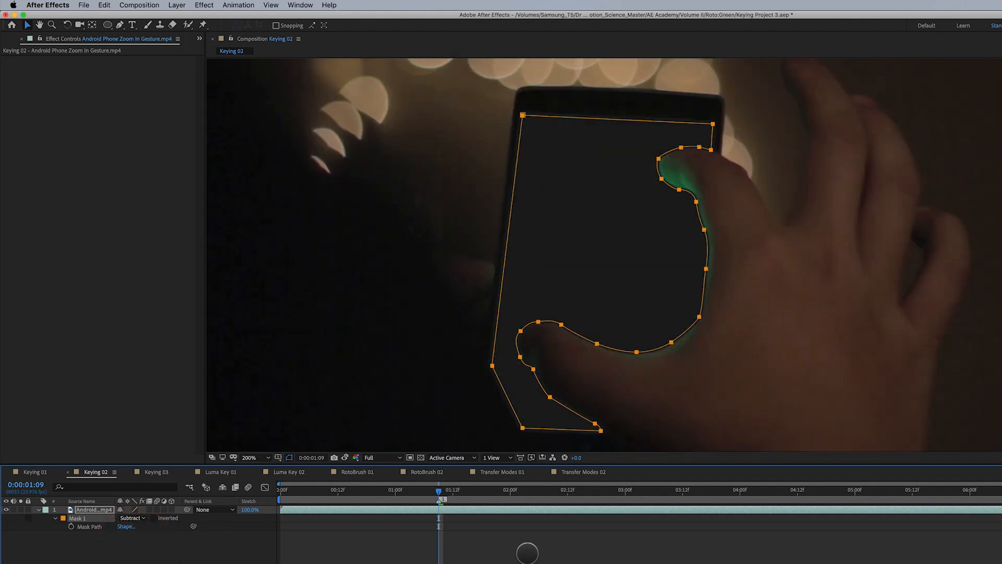
key(super+shift+a)
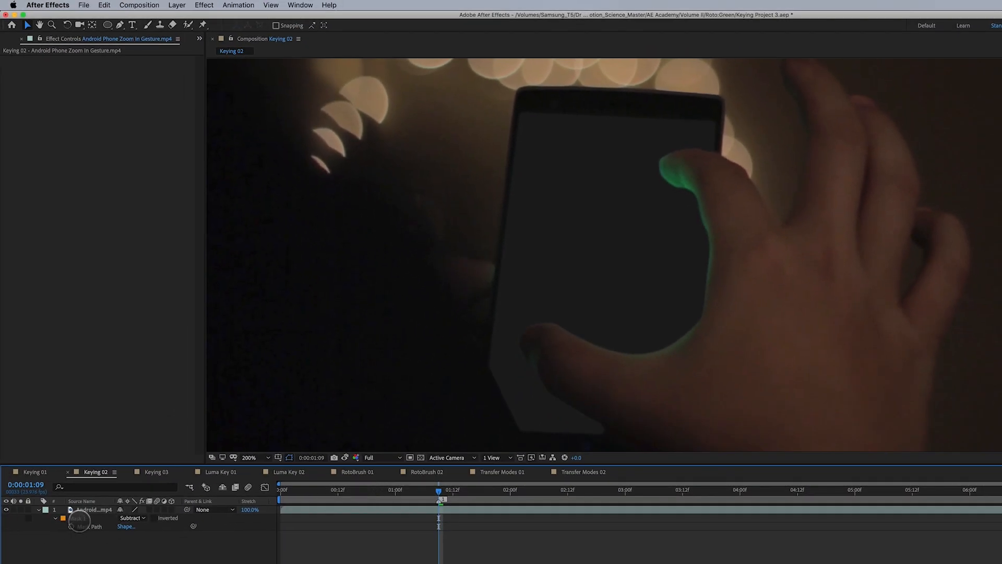
- Apply the Advanced Spill Suppressor keying effect to the Android phone clip
click(78, 519)
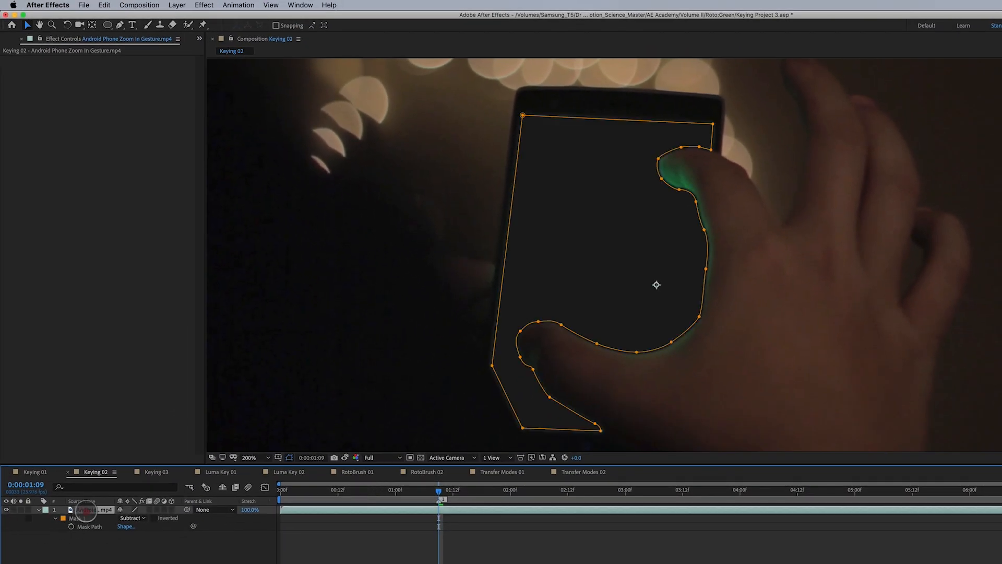
click(201, 6)
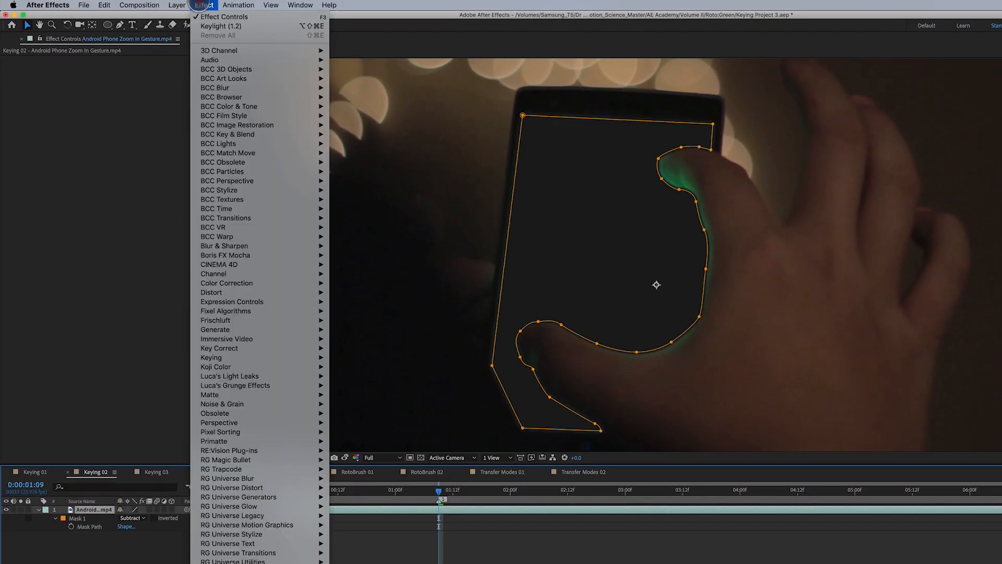
click(246, 349)
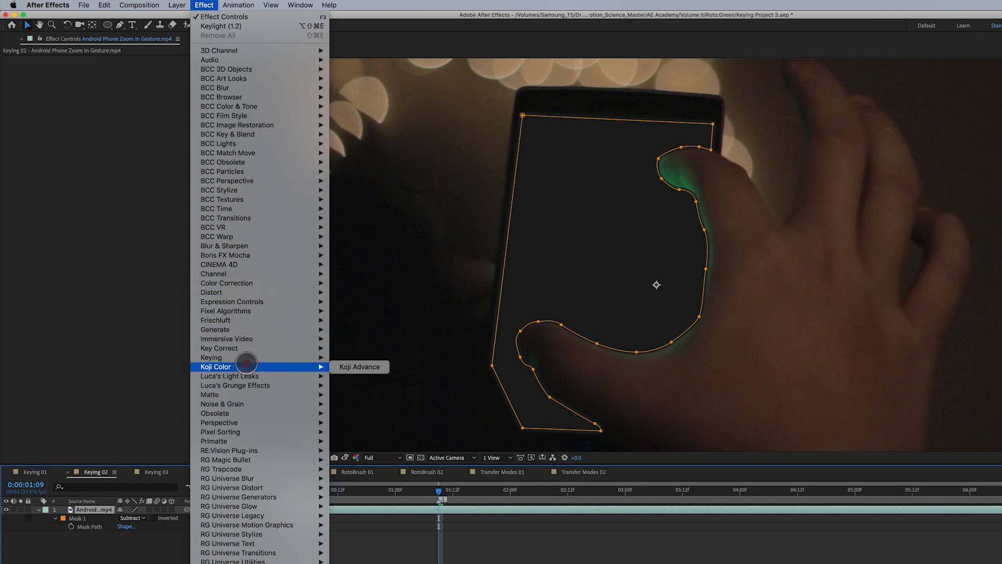
mouse_move(246, 358)
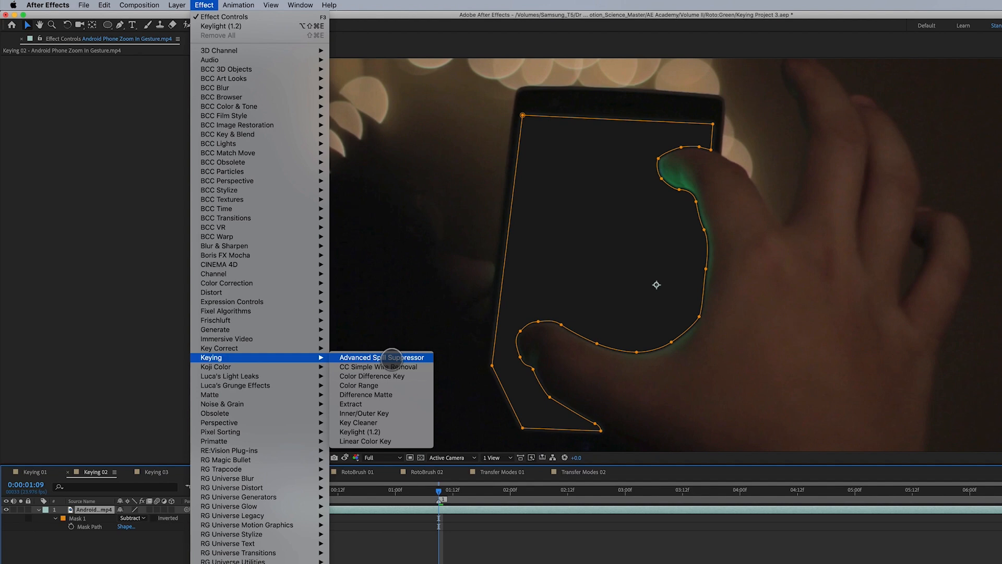
click(392, 357)
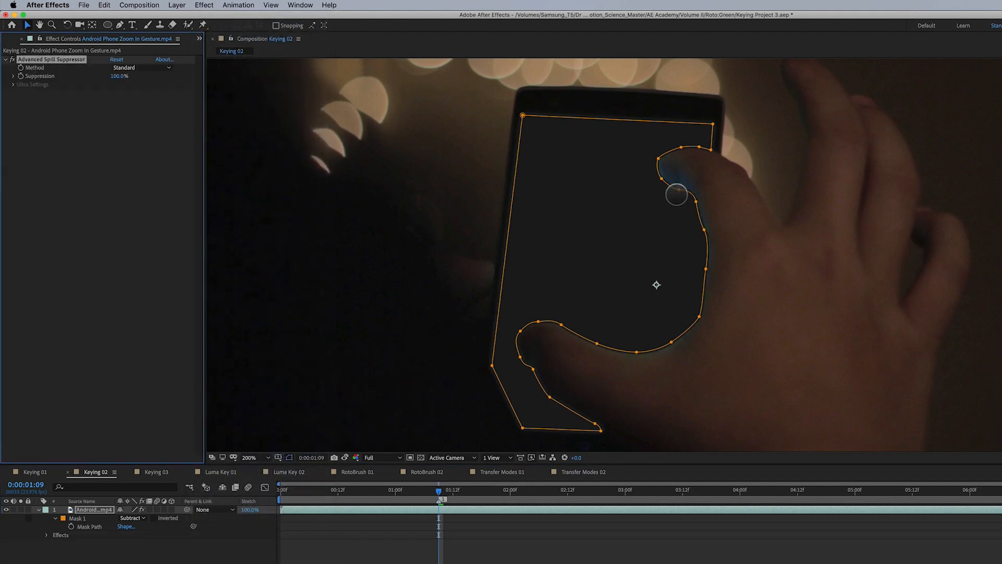
- Set the phone clip's Advanced Spill Suppressor method to Ultra
key(super+shift+a)
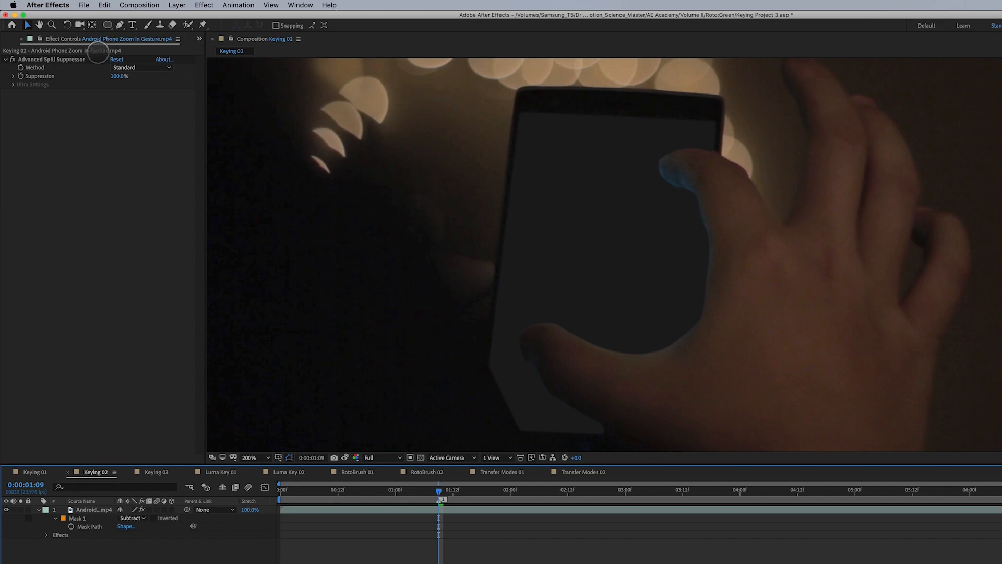
click(120, 67)
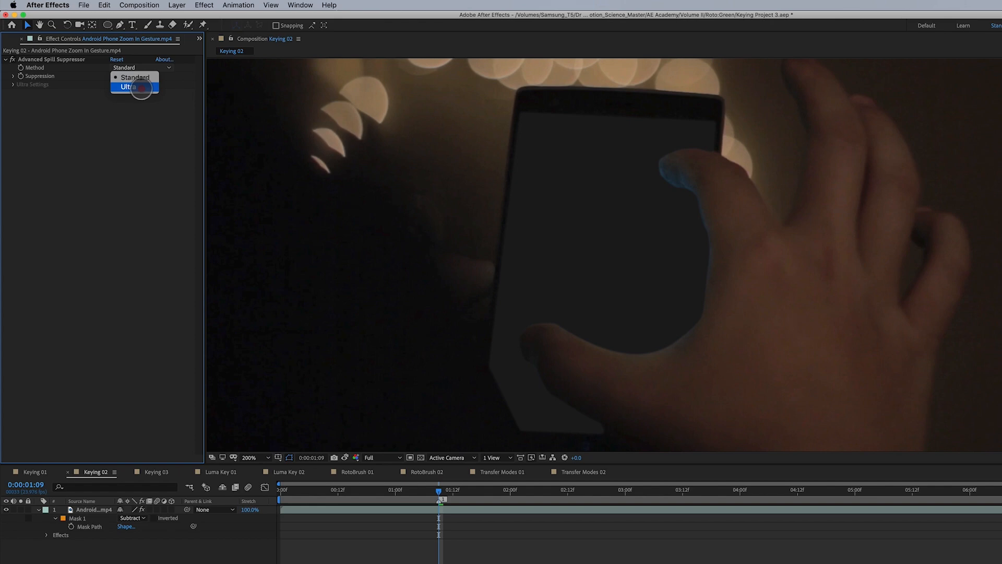
click(141, 88)
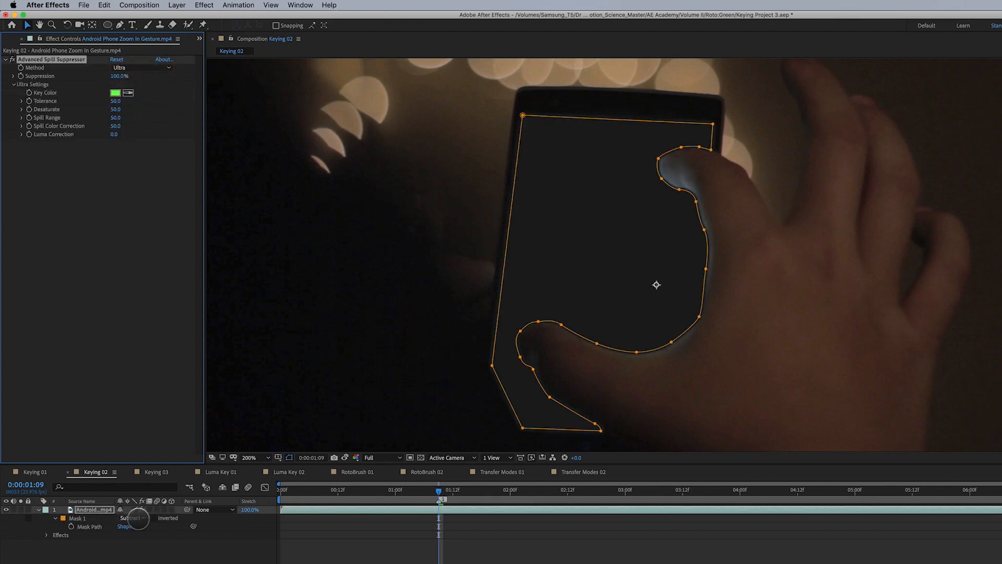
- Set Mask 1 to None, turn the spill suppressor off, and sample the phone's green screen as its Key Color
click(131, 518)
click(140, 531)
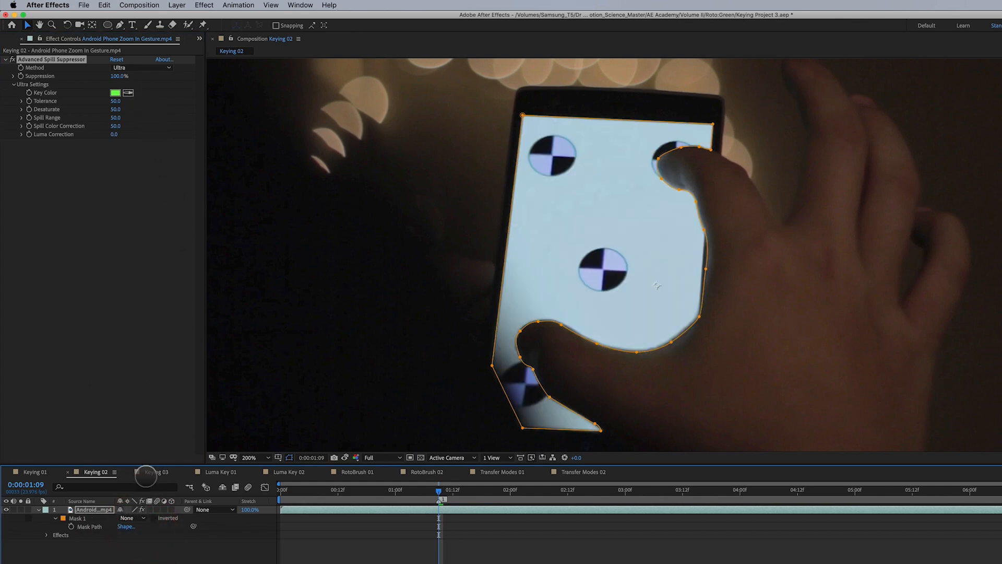
click(14, 60)
click(128, 93)
click(633, 217)
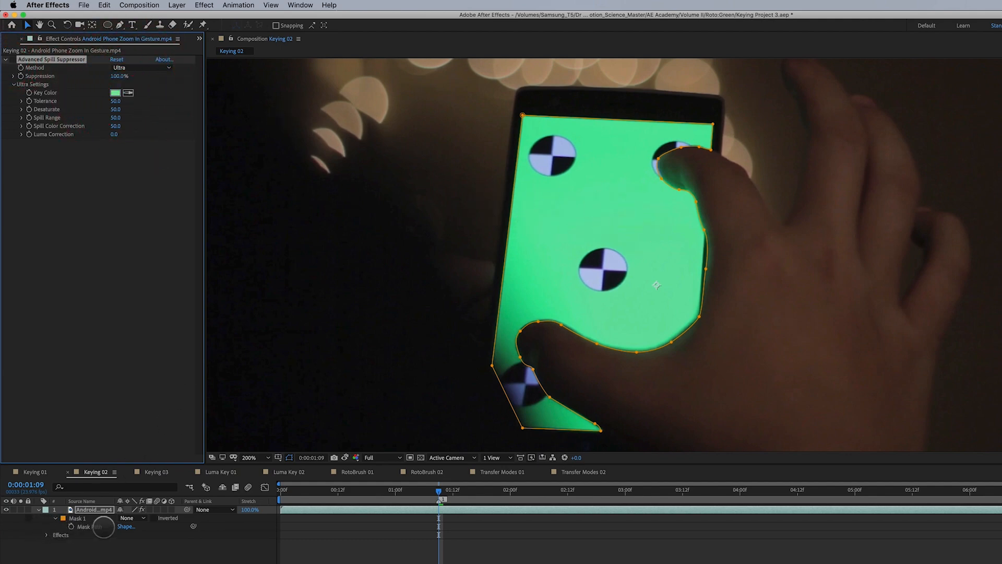
- Set Mask 1 back to Subtract and re-enable the Advanced Spill Suppressor on the phone clip
click(131, 518)
click(141, 546)
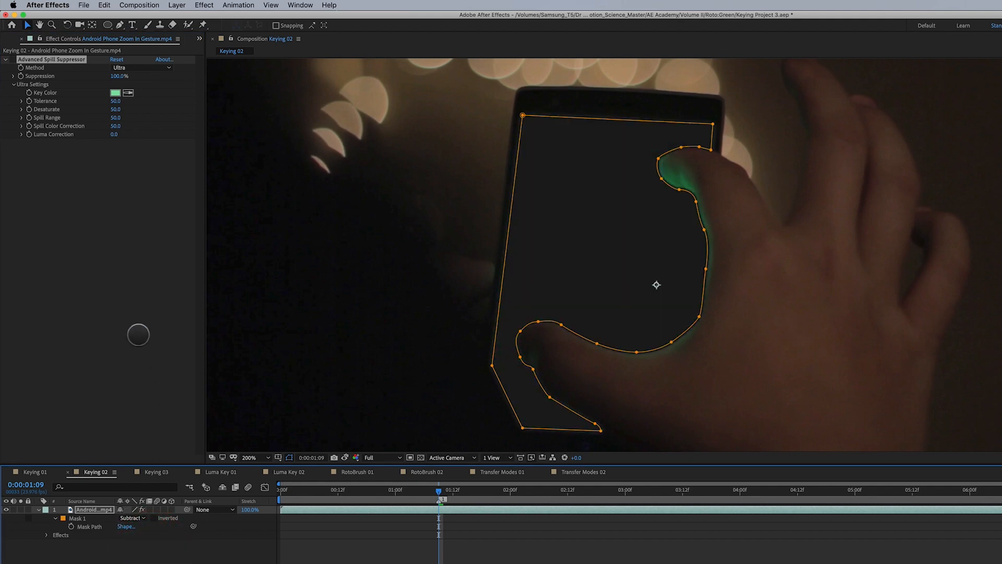
click(13, 60)
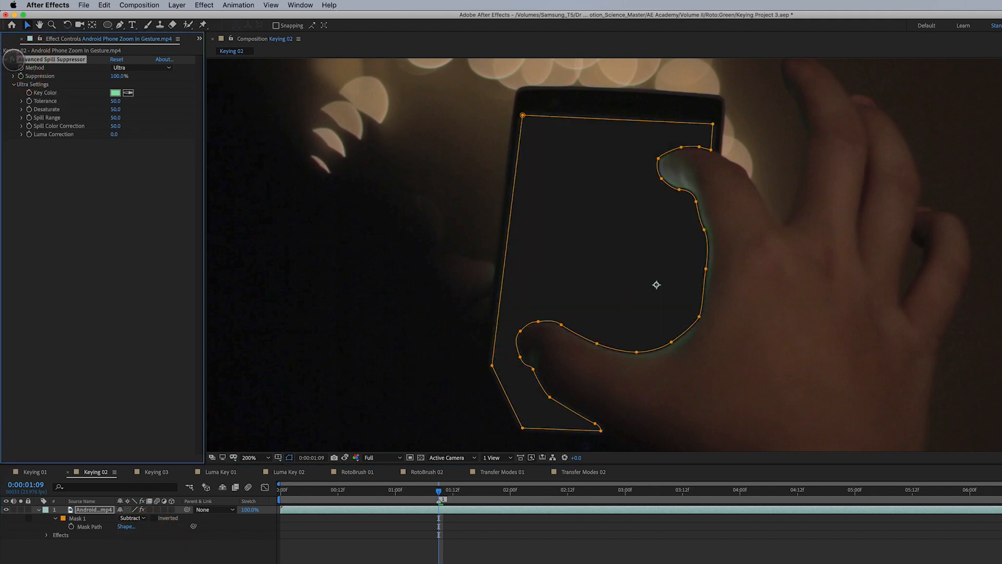
click(728, 553)
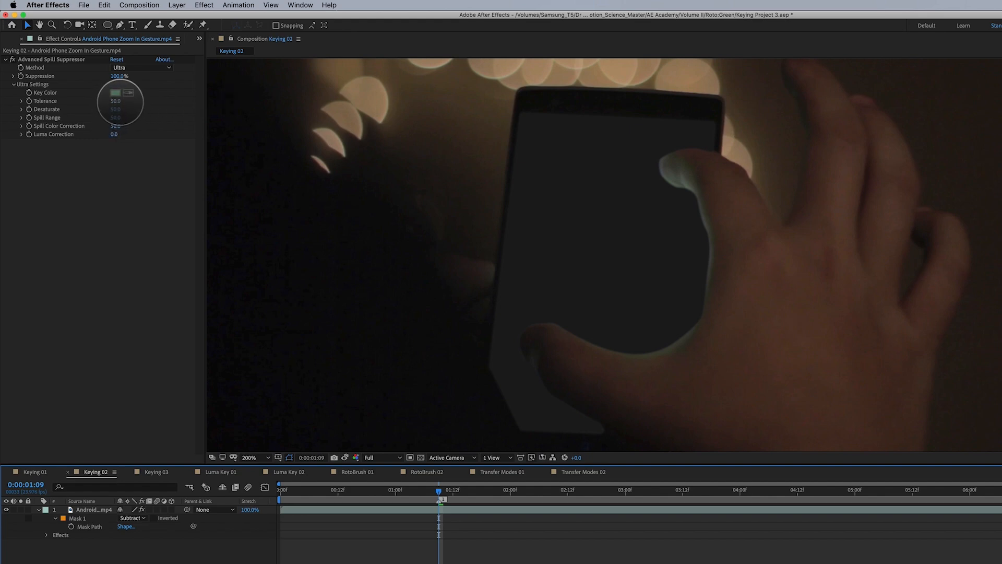
- Try a spill suppressor Tolerance of 100 and a Desaturate of 69, undoing each change
drag(116, 101, 144, 103)
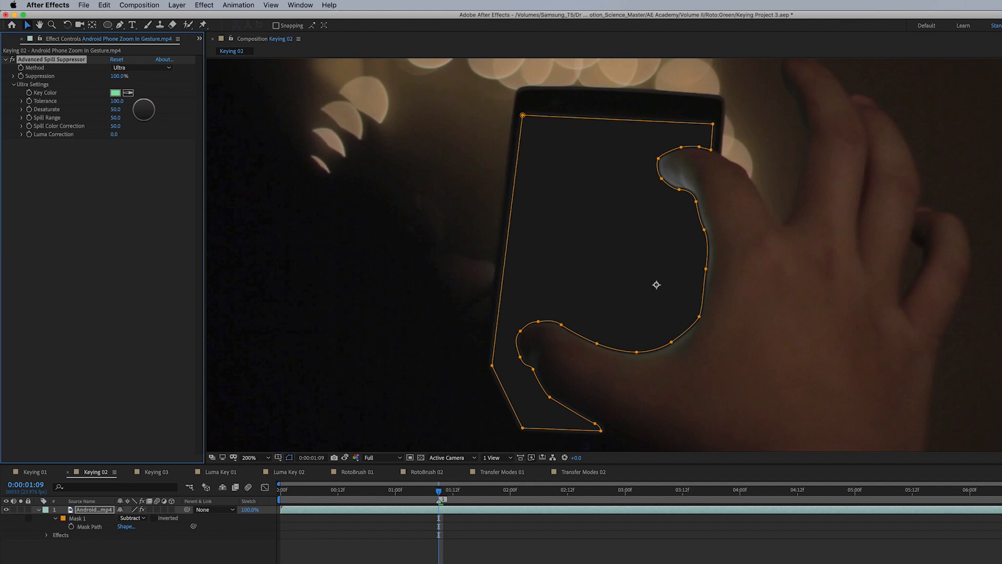
key(super+z)
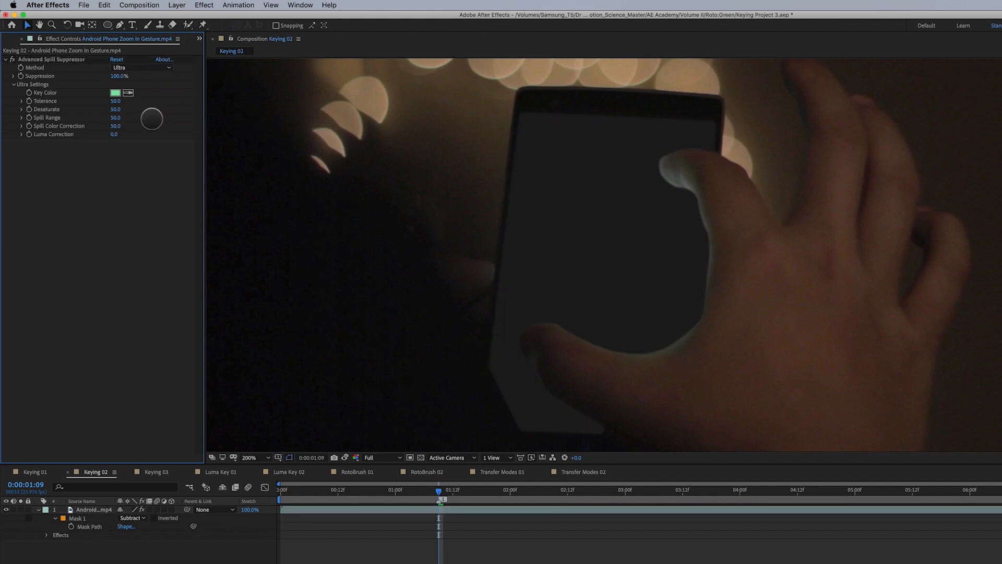
drag(116, 110, 127, 111)
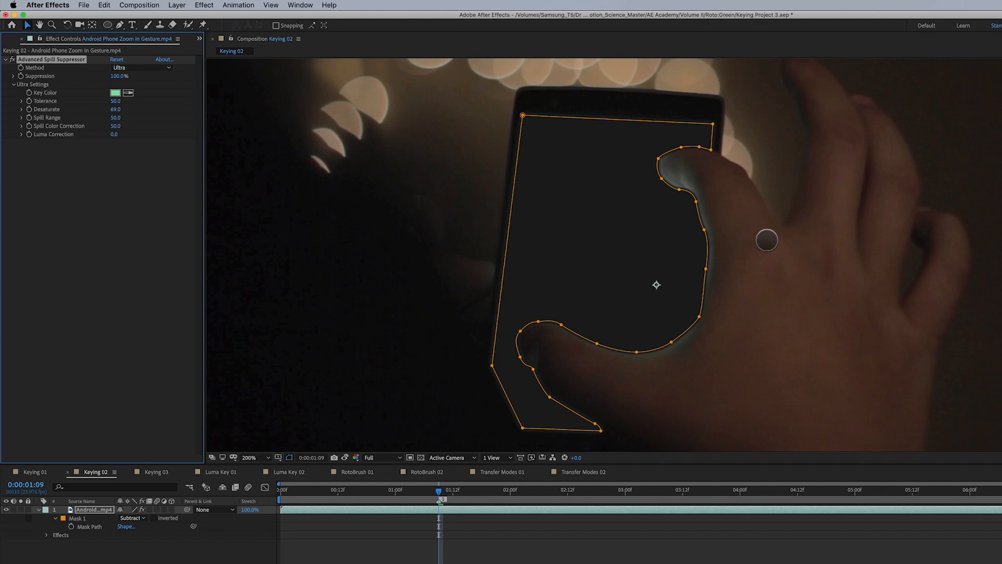
key(super+z)
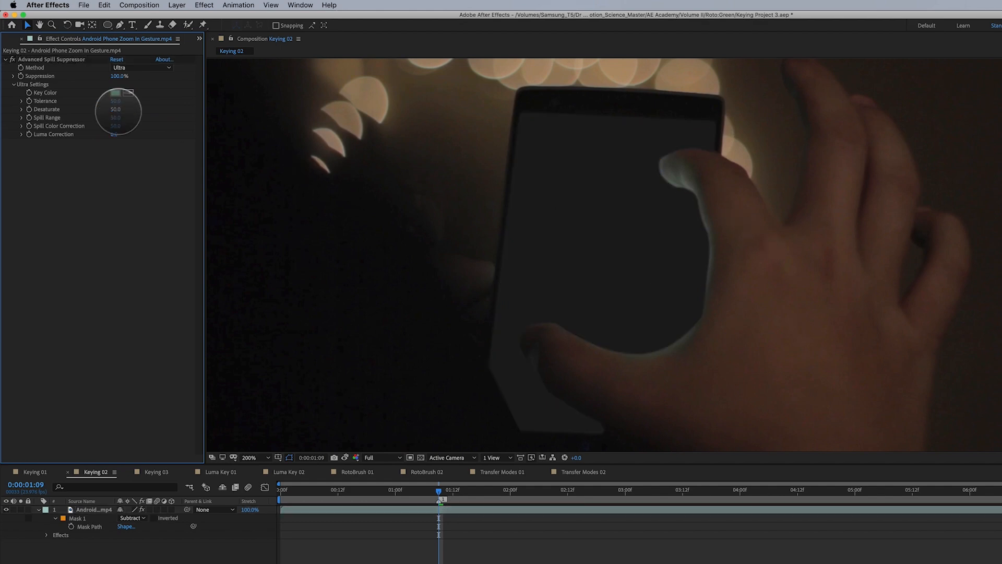
- Set the suppressor's Spill Range to 83, Spill Color Correction to 39 and Desaturate to 81, and toggle the effect to compare
click(120, 119)
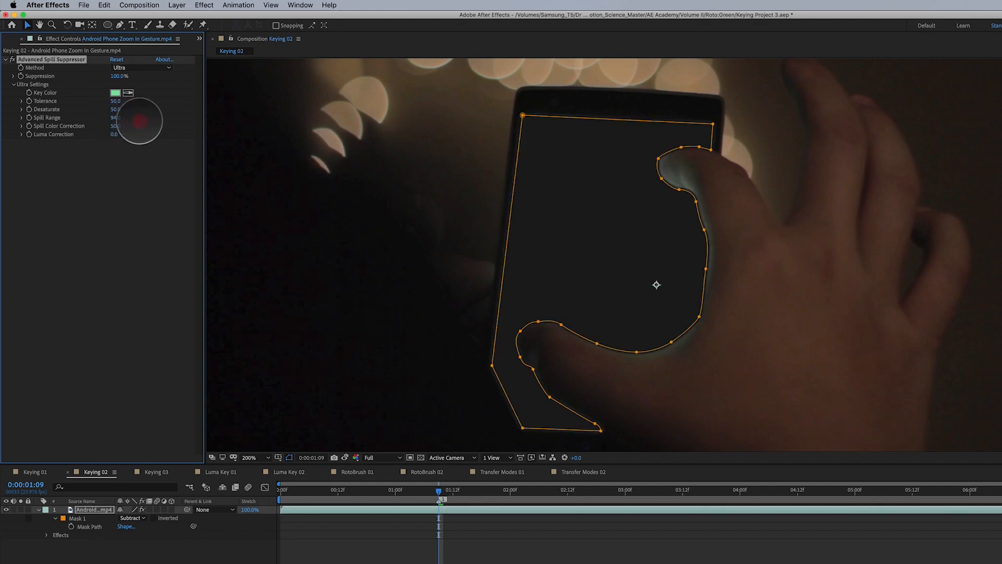
mouse_move(135, 123)
mouse_down()
mouse_move(127, 127)
mouse_move(143, 128)
mouse_move(119, 133)
mouse_move(121, 110)
mouse_up()
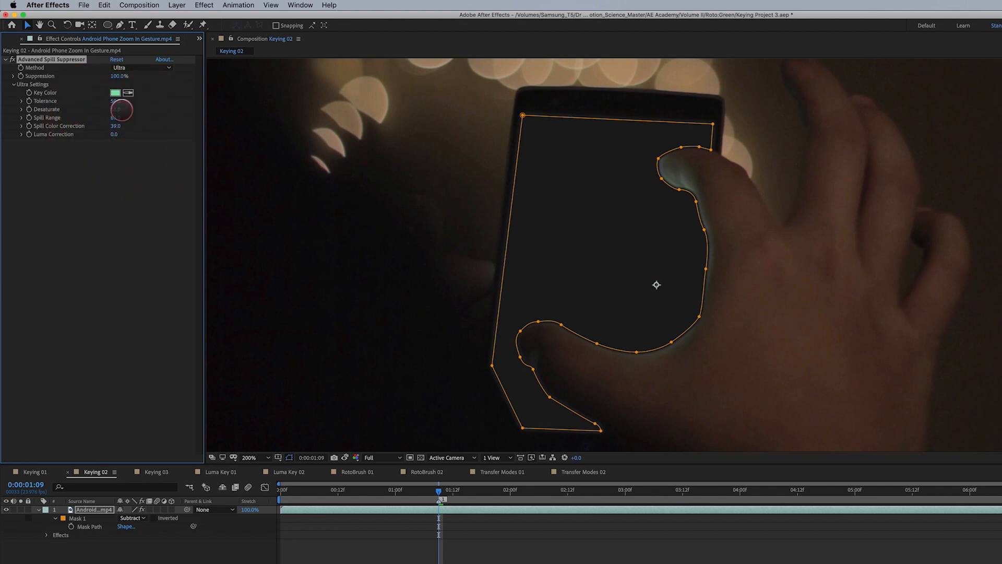
click(93, 163)
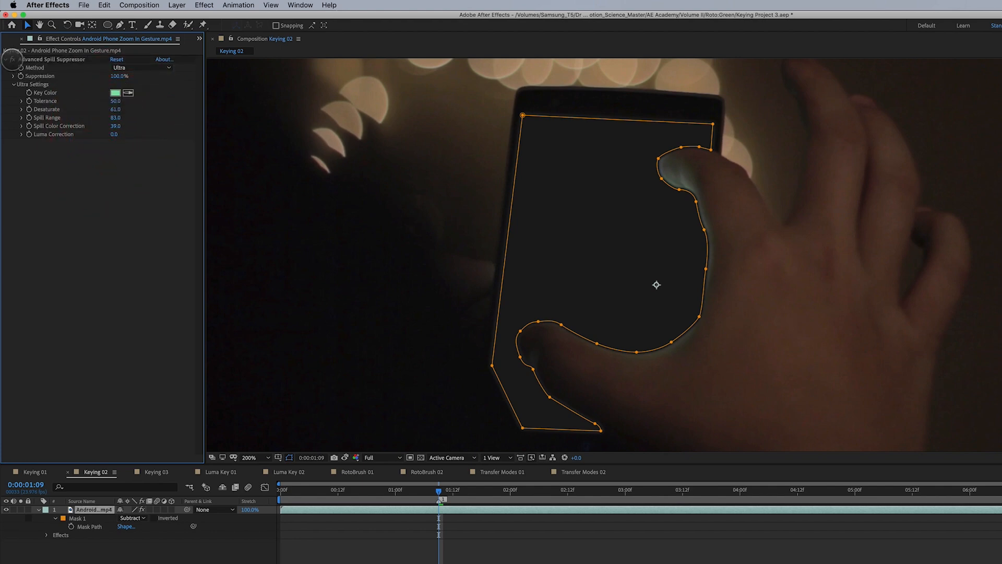
click(12, 59)
- Open the Keying 03 composition and preview the green-screen cat footage
click(156, 471)
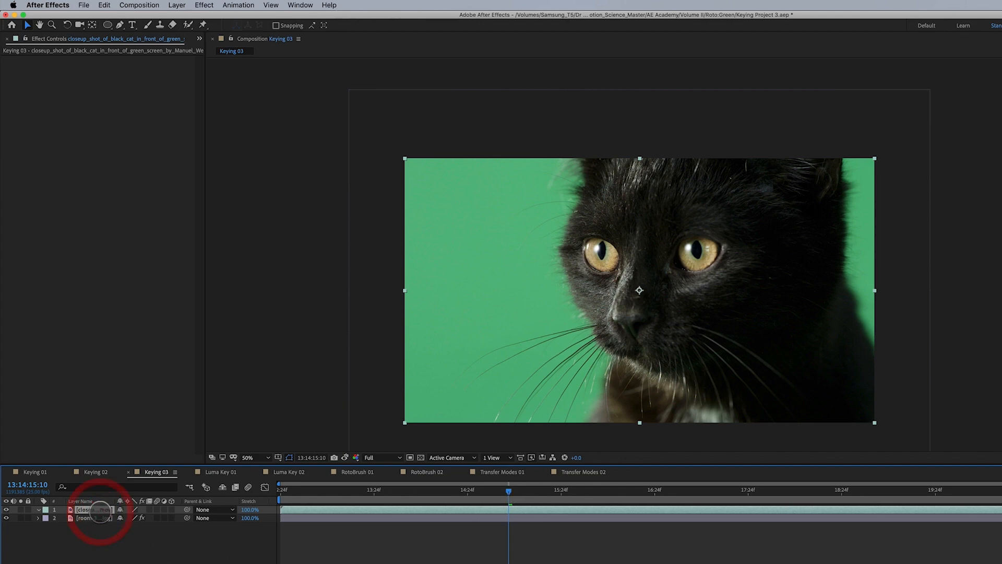
click(456, 542)
key(space)
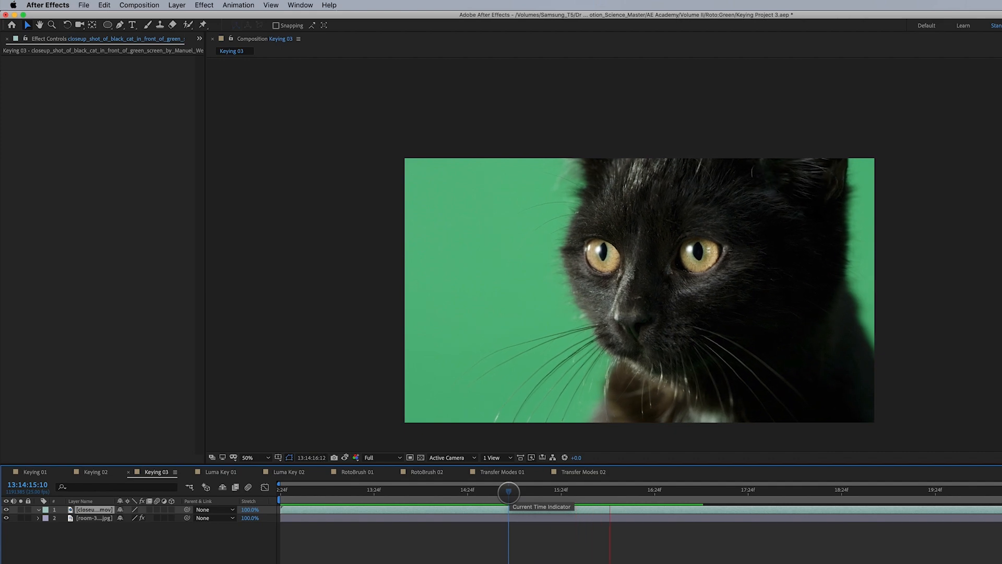
key(space)
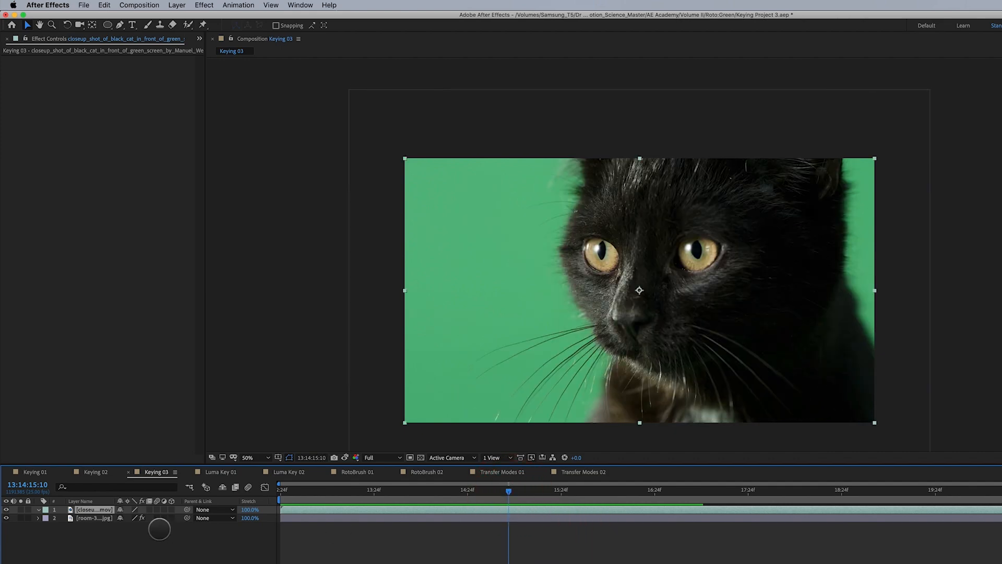
- View the room background on its own in Keying 03, and leave it hidden with only the cat clip visible
click(6, 518)
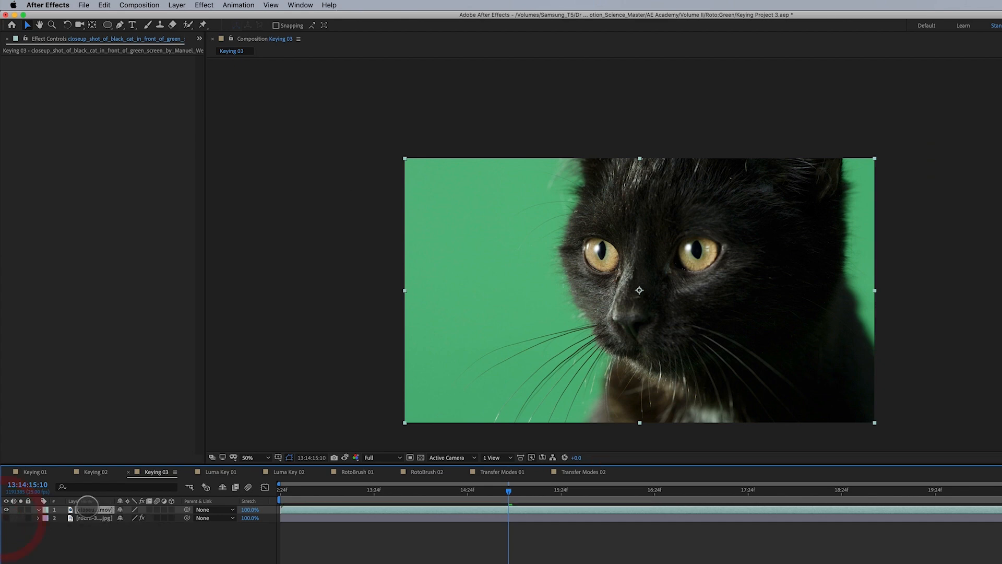
click(5, 509)
click(6, 518)
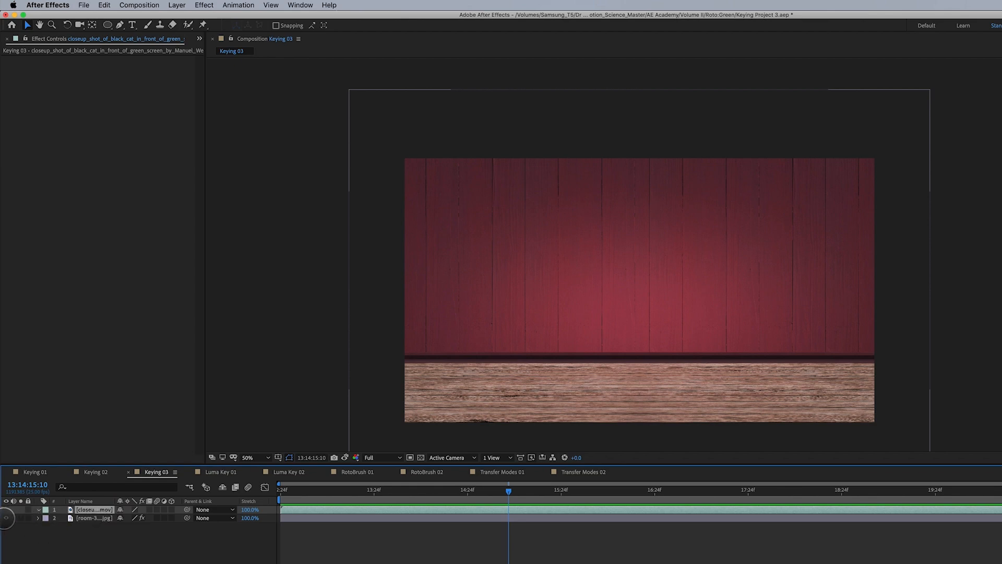
click(5, 518)
click(6, 510)
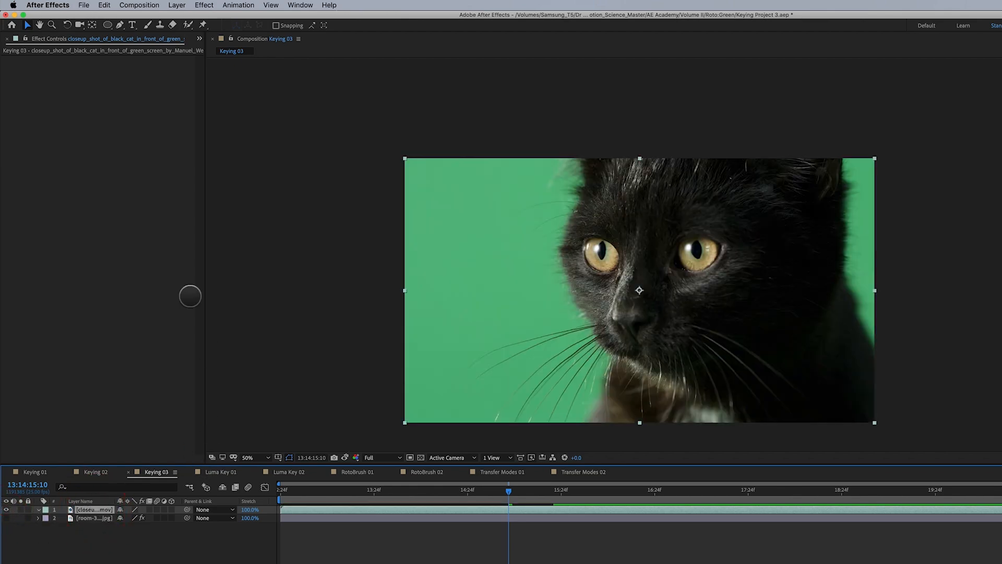
- Apply the Keylight (1.2) effect to the cat clip
click(204, 5)
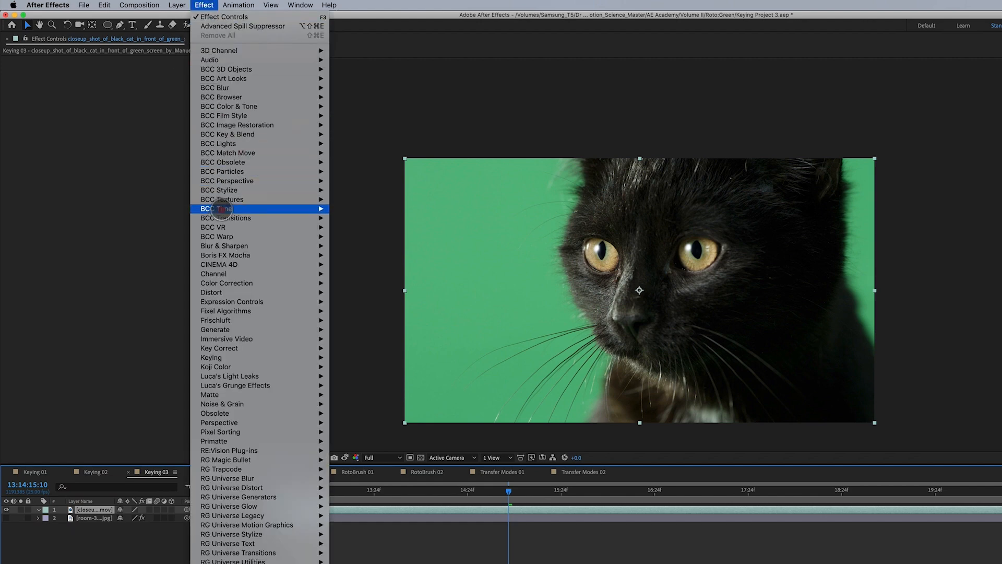
mouse_move(237, 357)
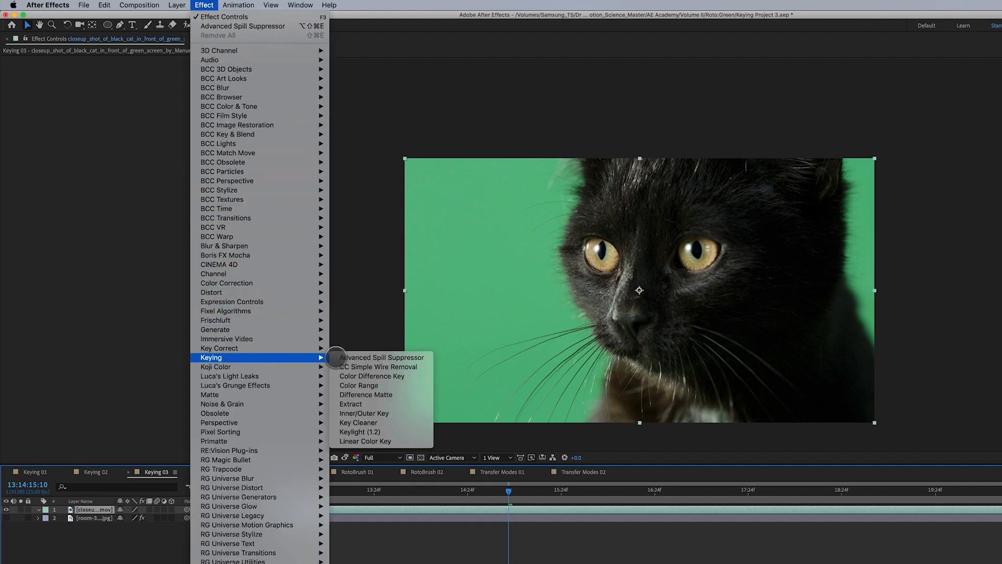
click(365, 432)
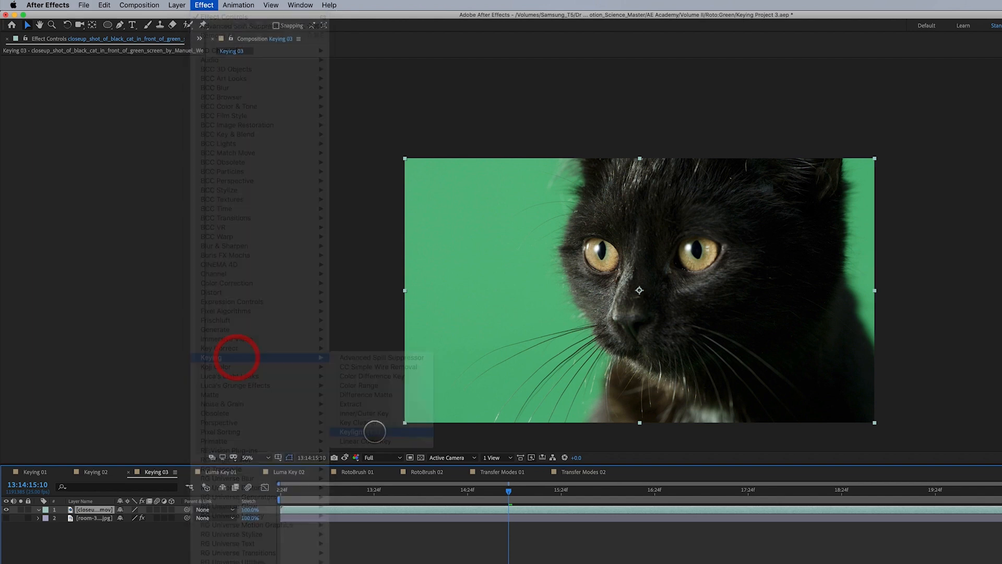
click(204, 4)
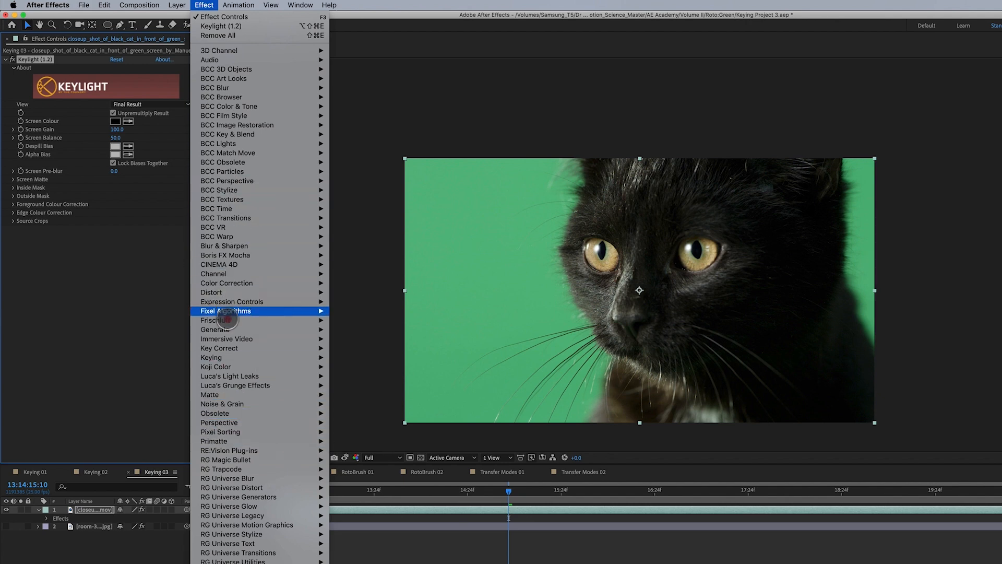
mouse_move(232, 355)
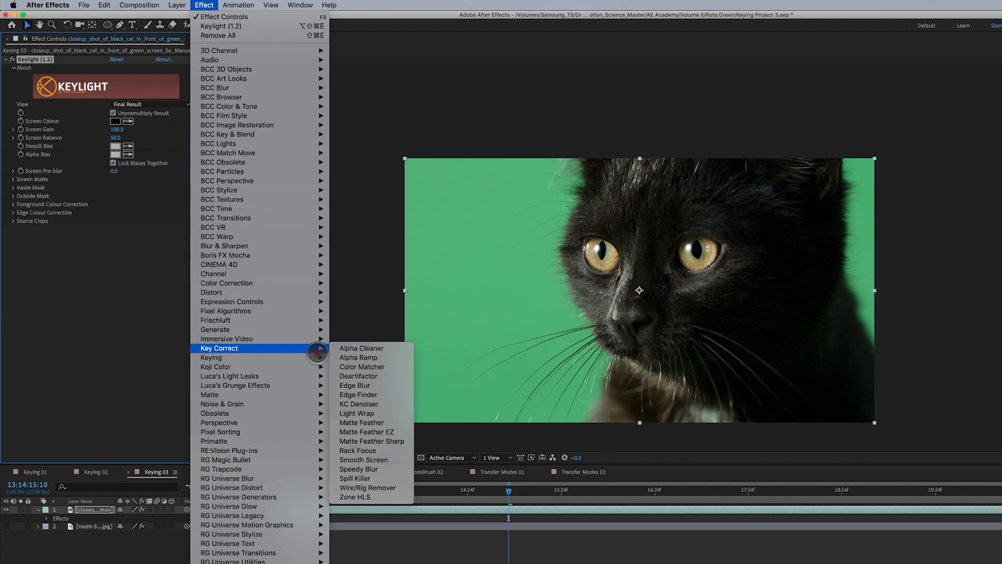
mouse_move(272, 348)
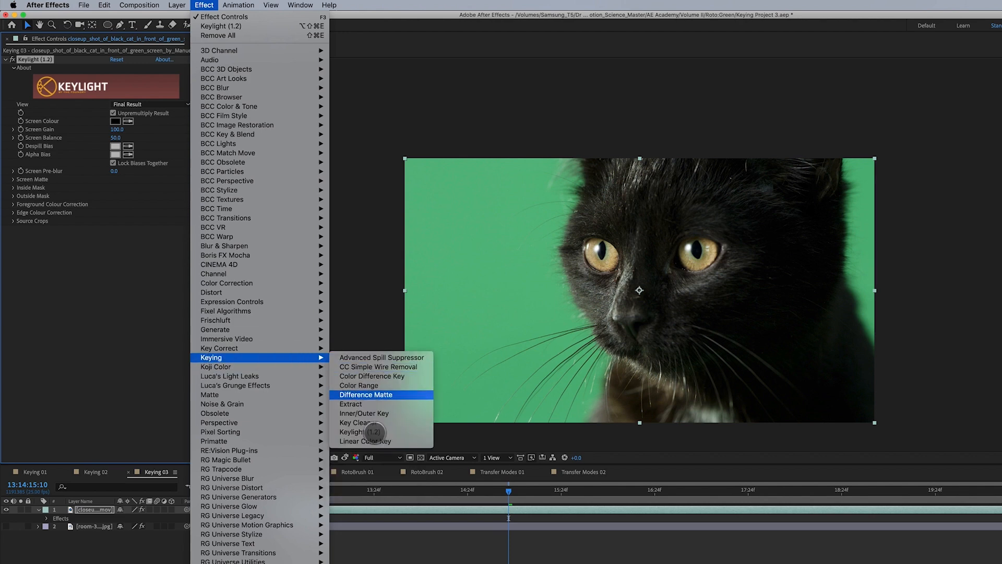
click(60, 356)
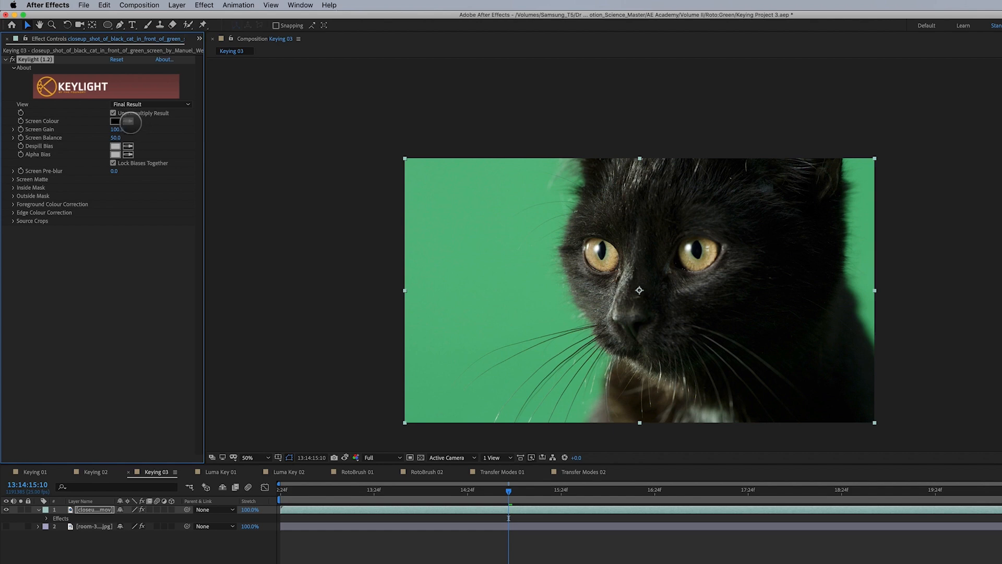
click(128, 121)
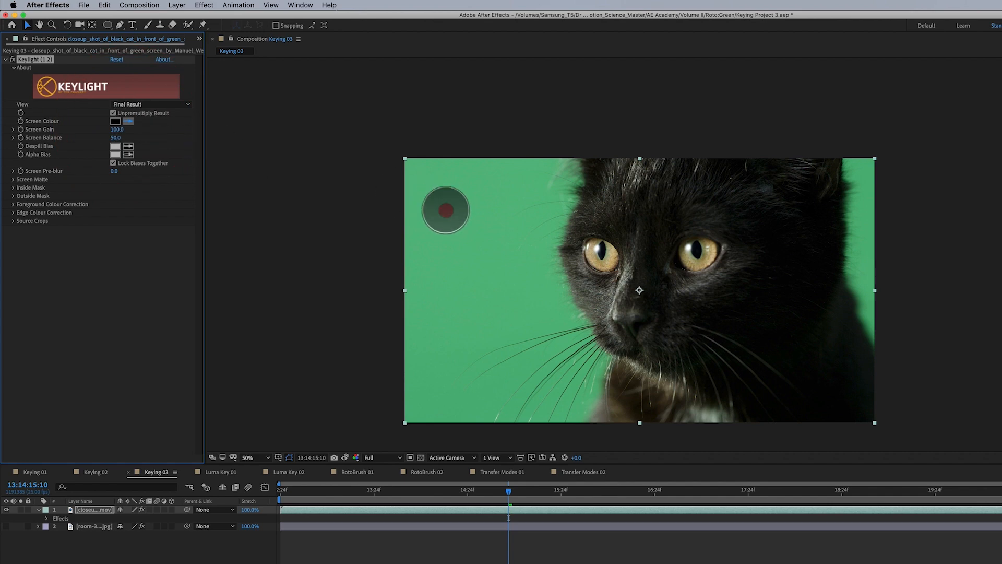
click(445, 210)
key(super+z)
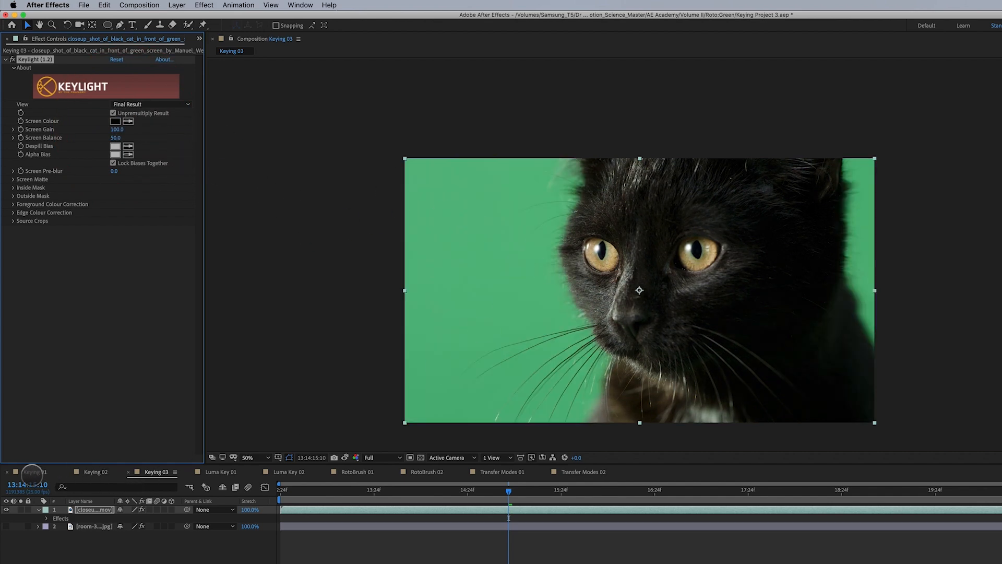
- In Keying 01, turn the jet clip's Keylight effect off and on to compare the footage before and after keying
click(32, 472)
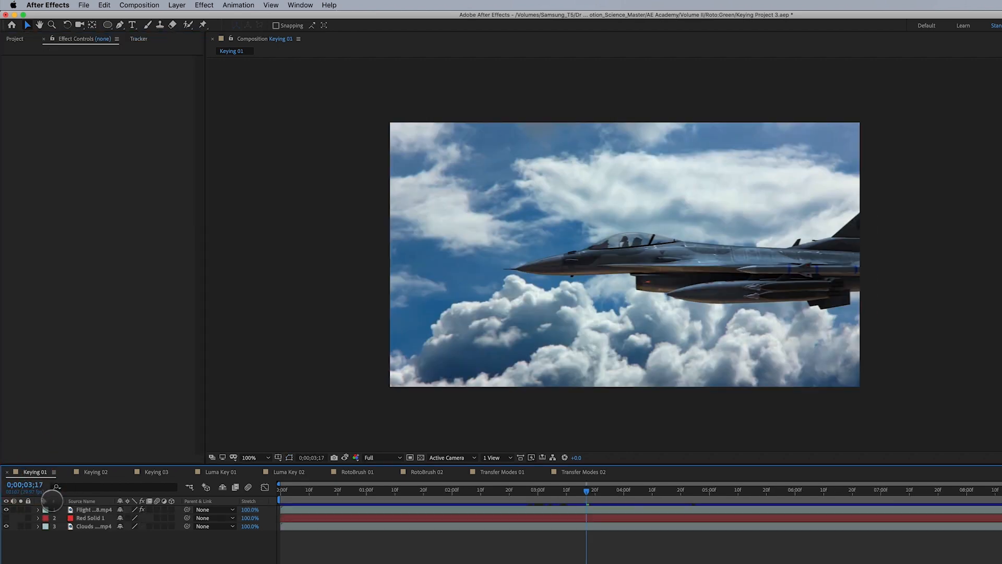
click(86, 509)
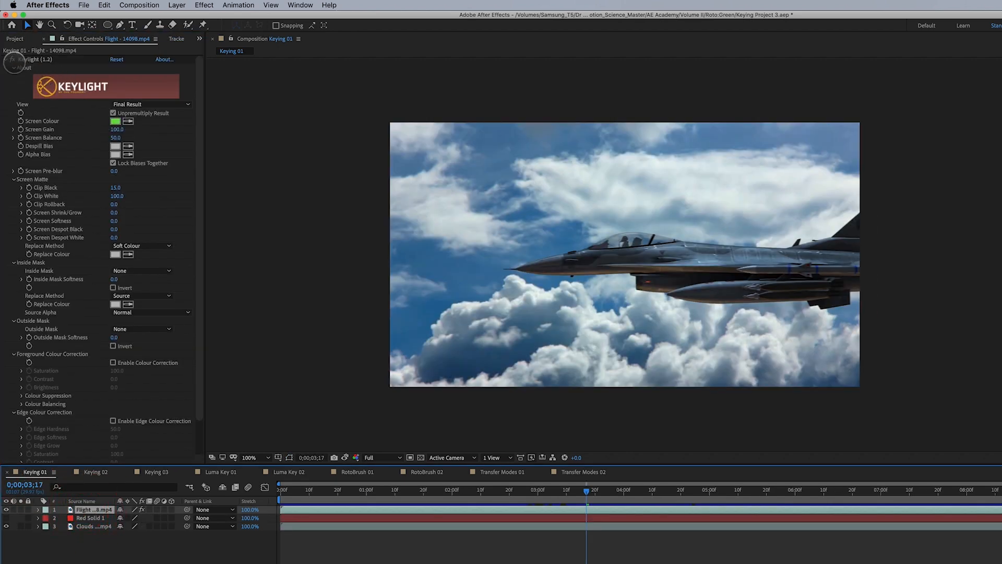
click(13, 60)
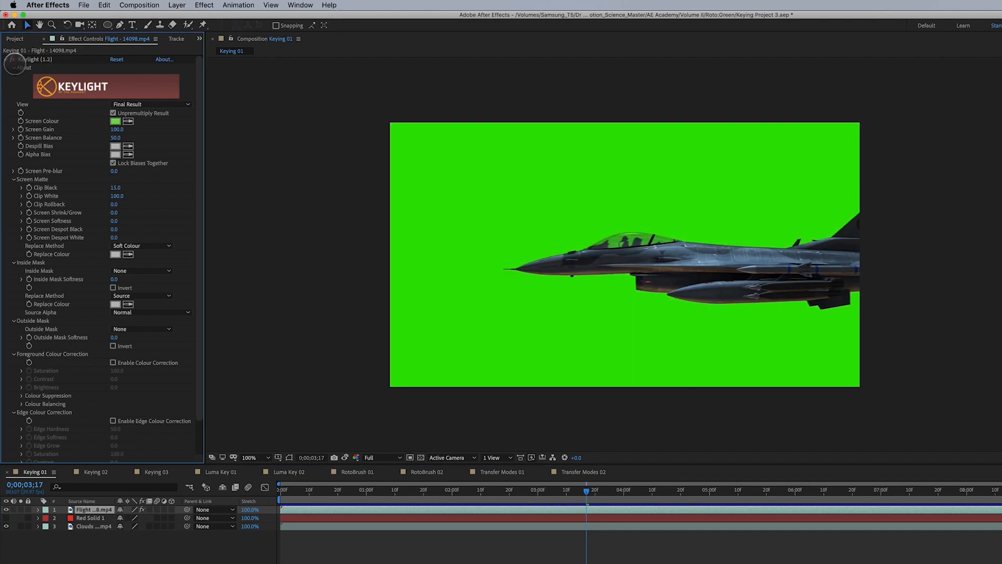
click(13, 59)
- In the Keying 03 composition, sample the green background beside the cat's face as Keylight's Screen Colour
click(156, 472)
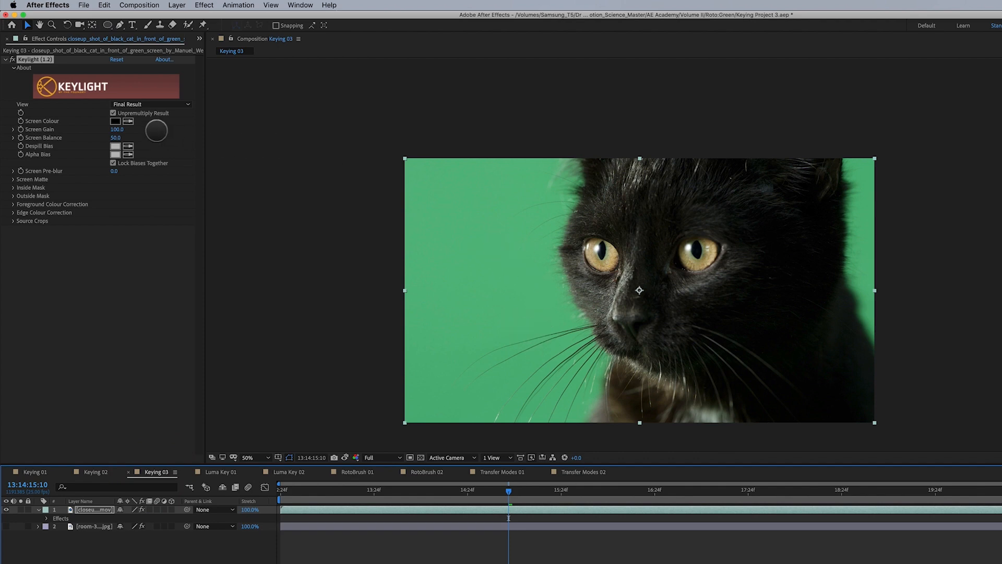
click(128, 121)
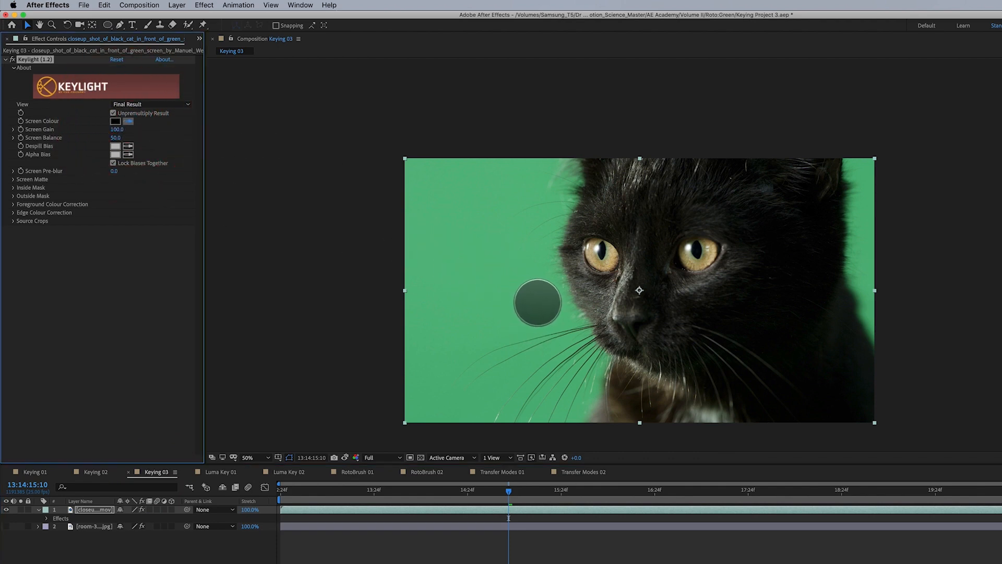
click(529, 300)
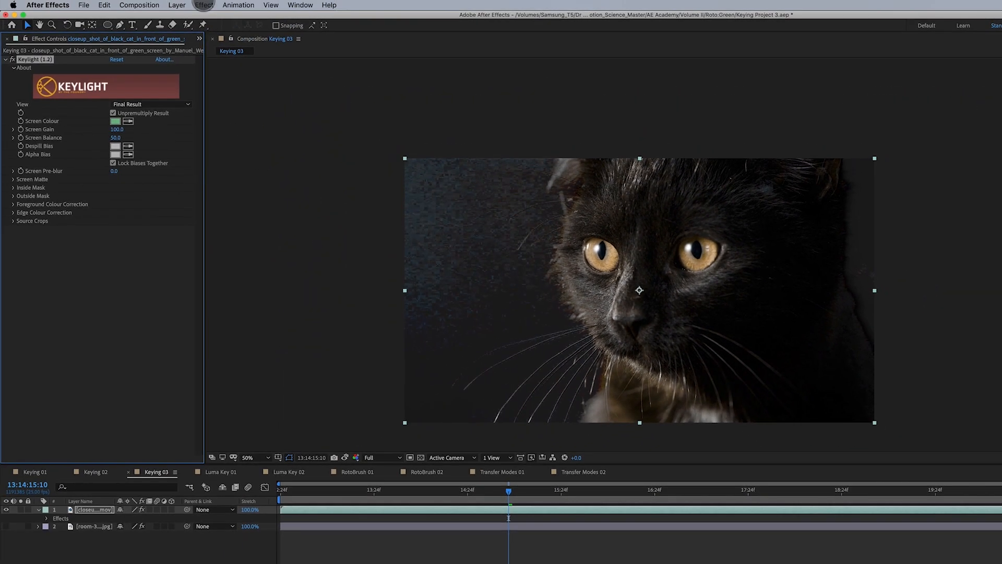
- Apply the Key Cleaner effect to the cat clip
click(204, 5)
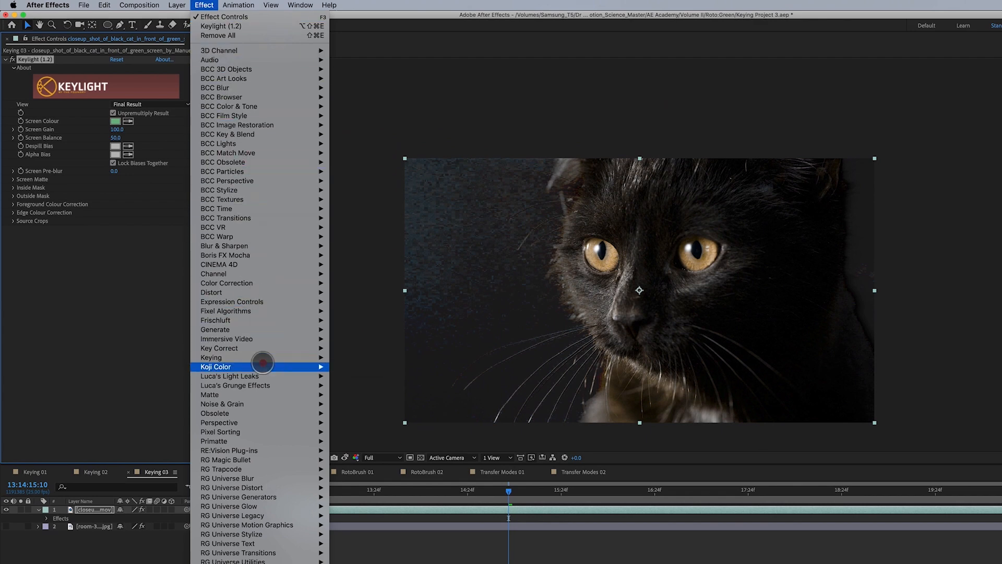
mouse_move(262, 357)
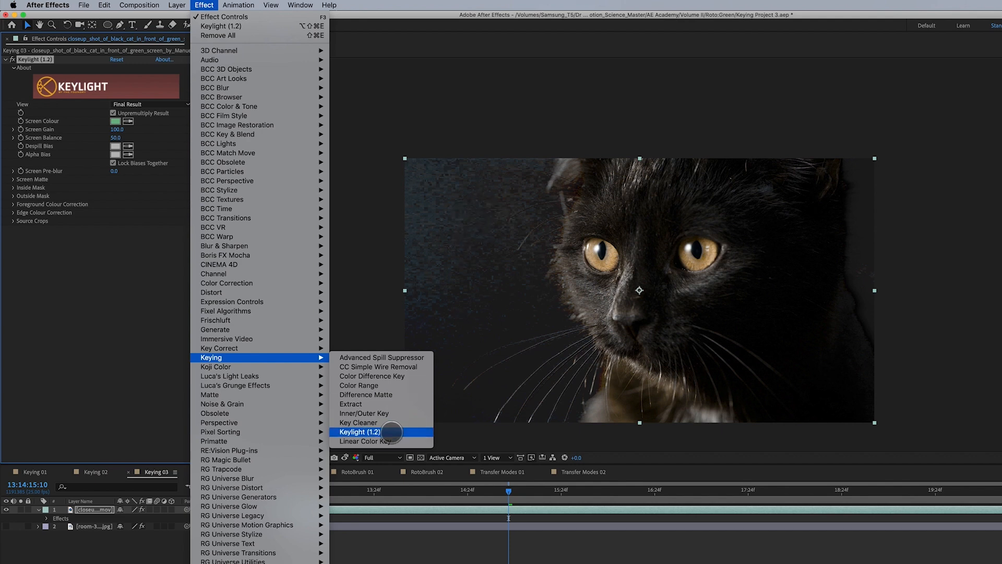
click(391, 422)
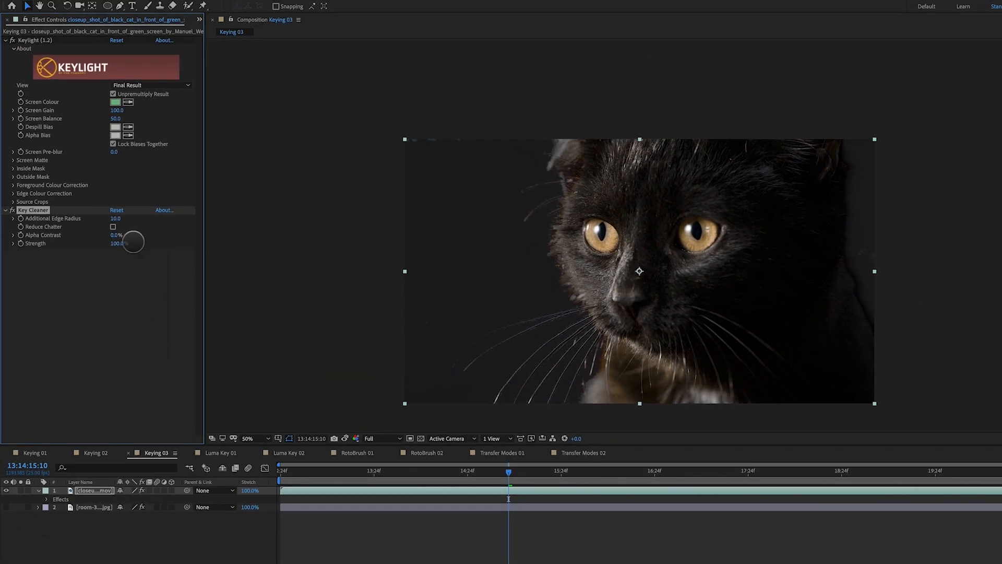
- Set Key Cleaner's Additional Edge Radius to 5 and Alpha Contrast to 25% while checking the fur edge up close
click(118, 218)
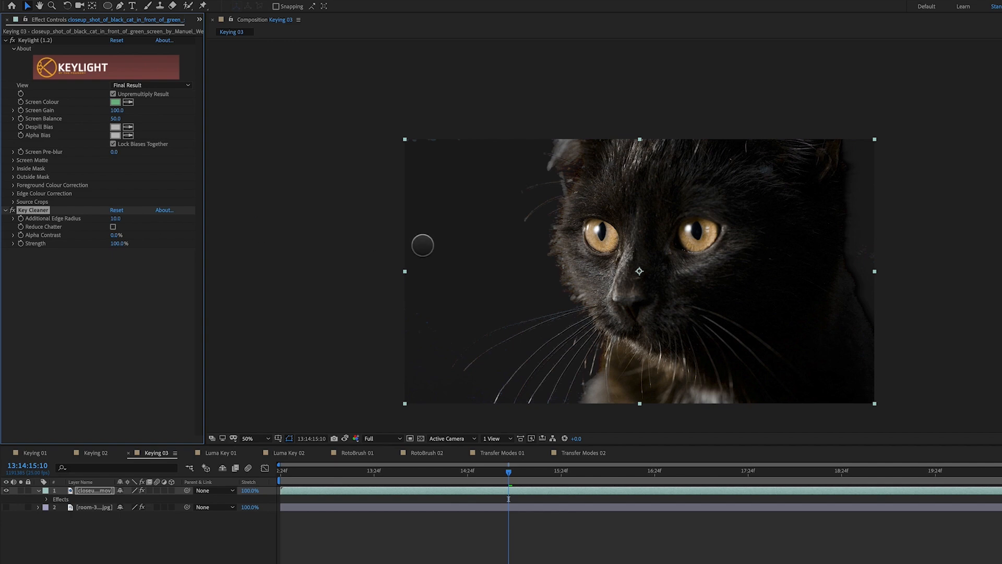
key(period)
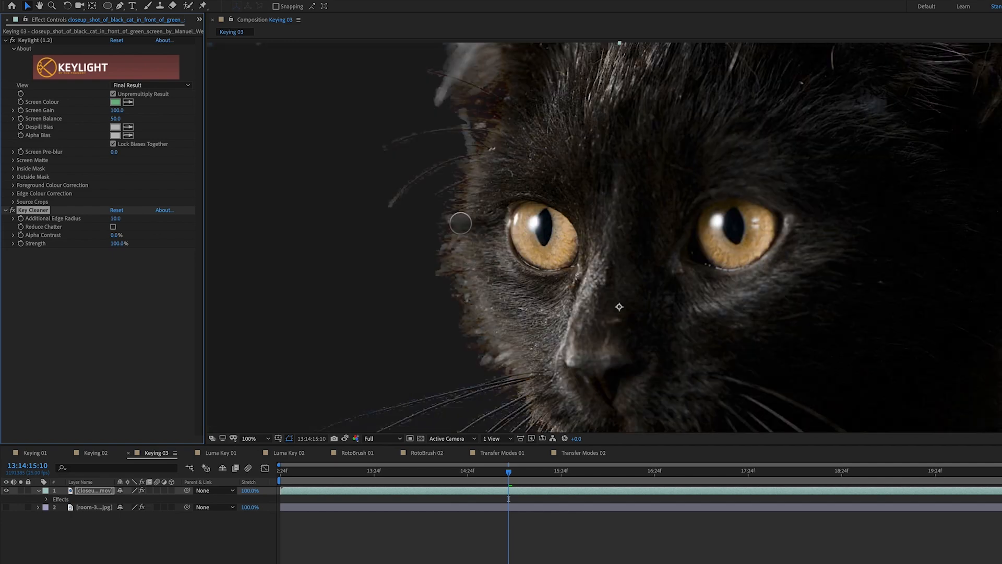
key(period)
drag(407, 241, 726, 220)
click(117, 219)
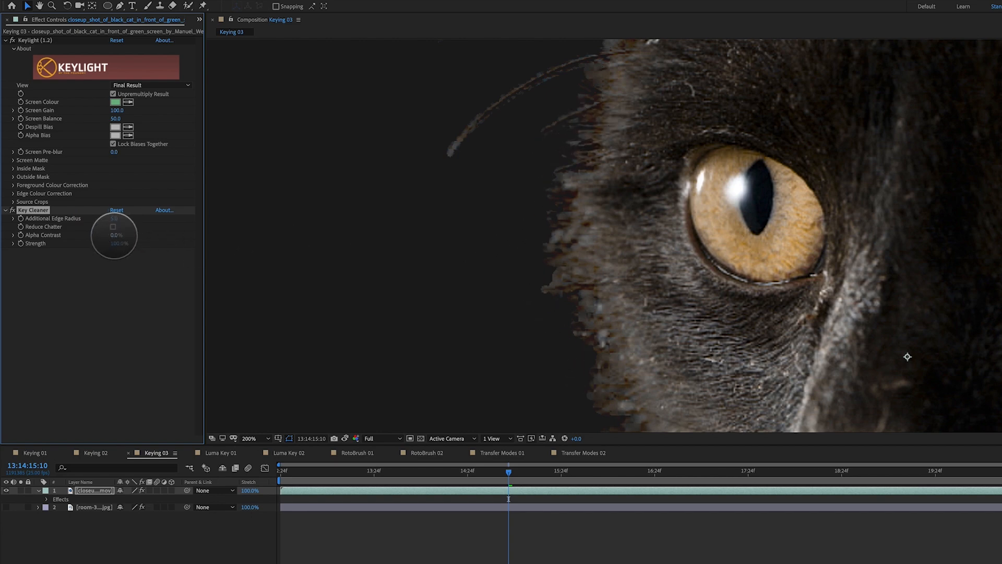
click(114, 235)
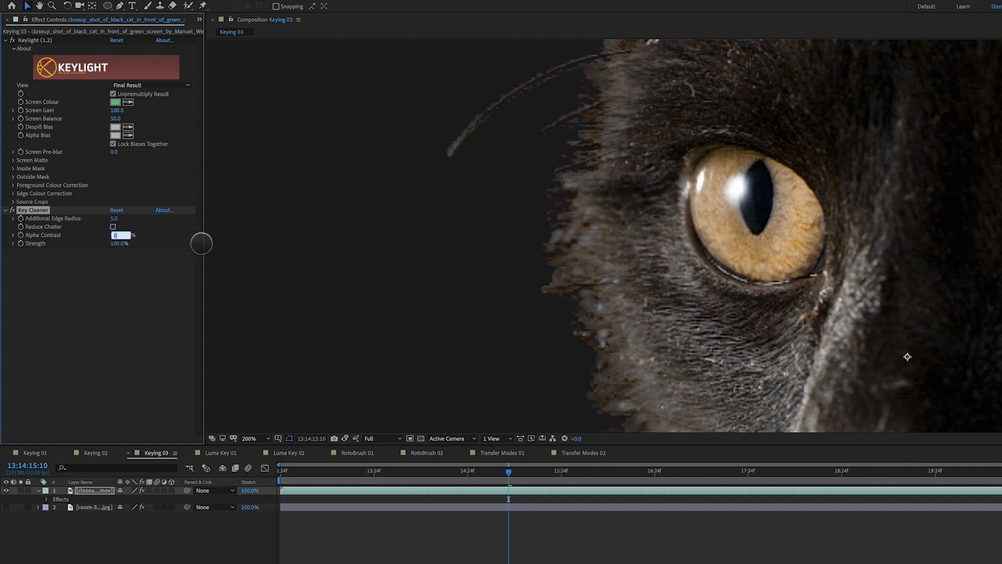
click(116, 235)
click(114, 235)
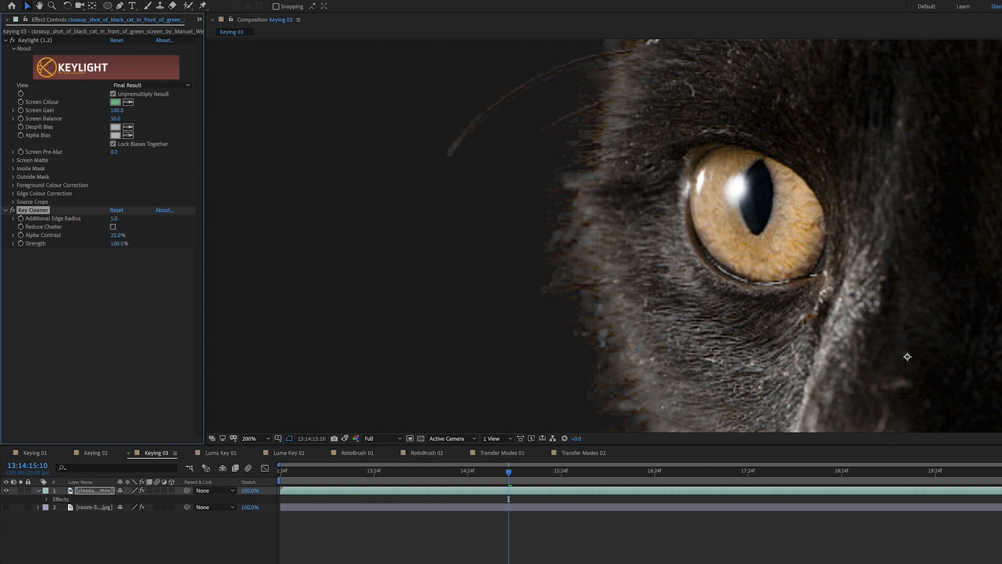
- Examine the keyed edges of the cat's face and whiskers up close
key(comma)
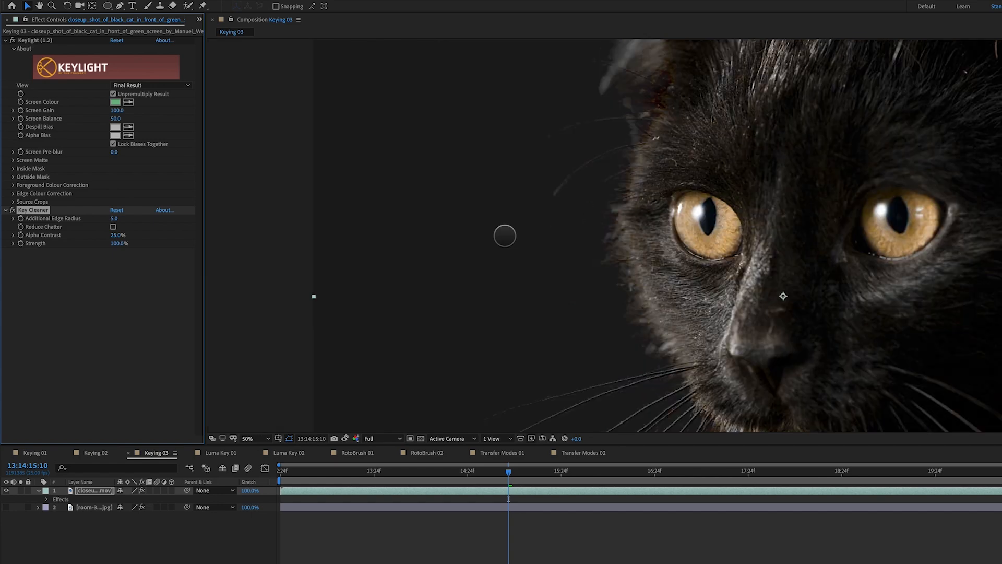
key(comma)
key(period)
drag(574, 337, 620, 195)
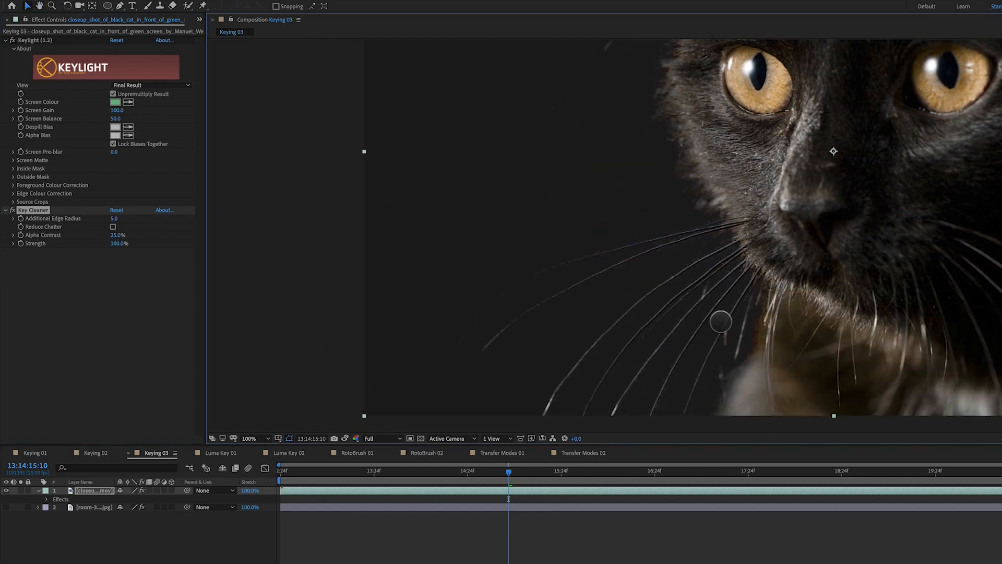
drag(528, 214, 573, 221)
key(v)
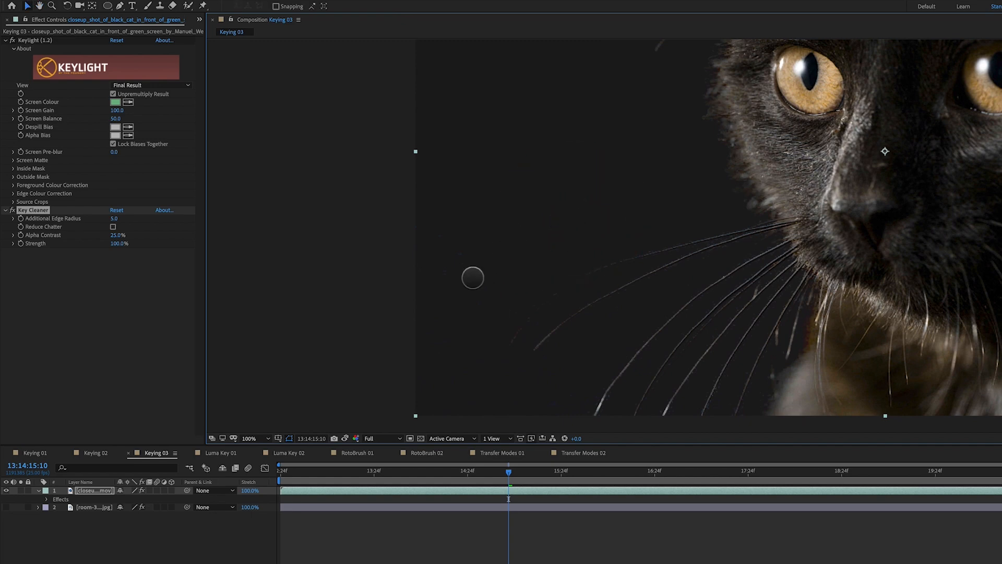
- Draw a rectangular mask over the upper-left corner of the cat clip and set its mode to Subtract
click(94, 490)
key(h)
drag(508, 149, 514, 335)
drag(540, 144, 533, 199)
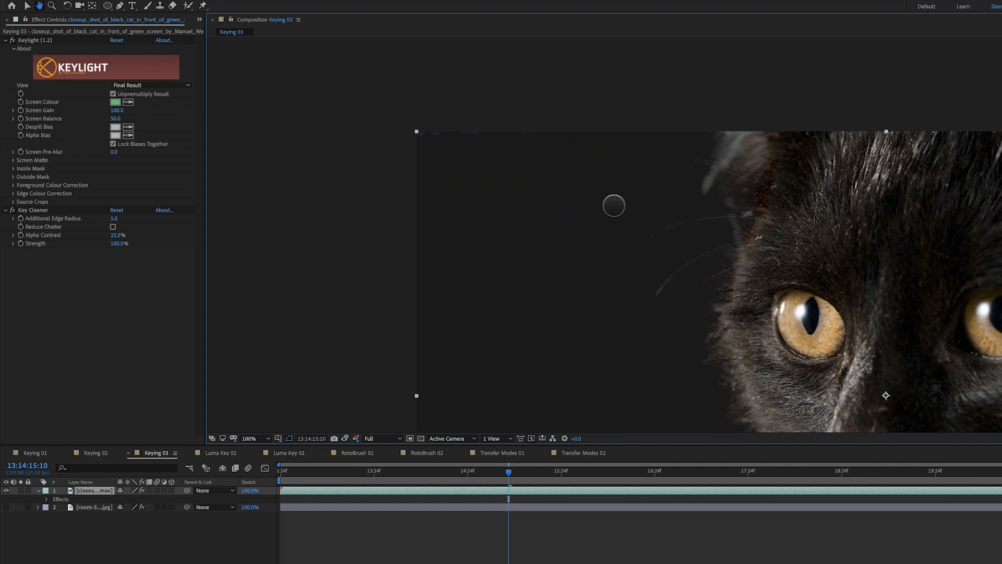
key(v)
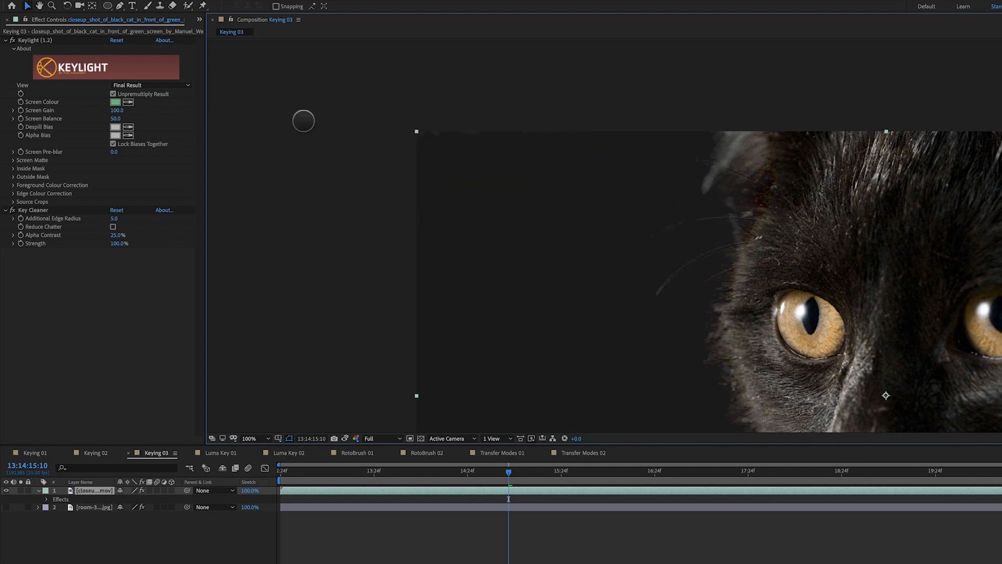
click(120, 7)
click(107, 6)
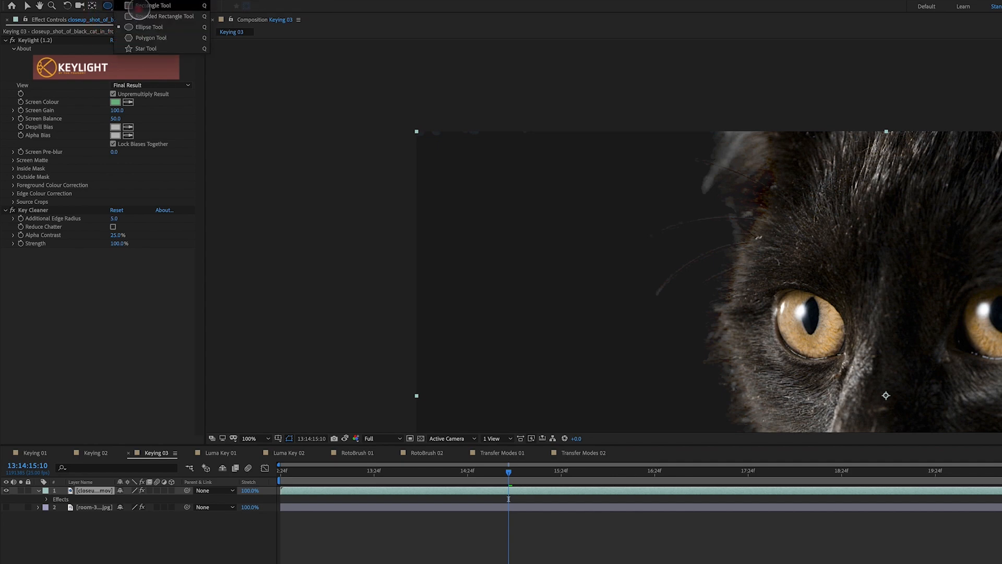
drag(331, 74, 502, 169)
drag(578, 178, 600, 181)
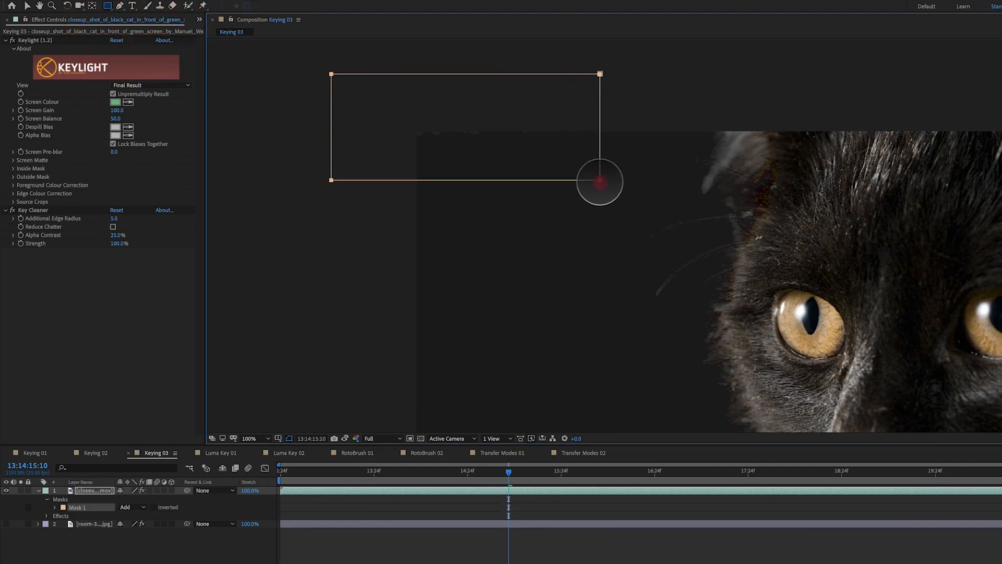
click(137, 507)
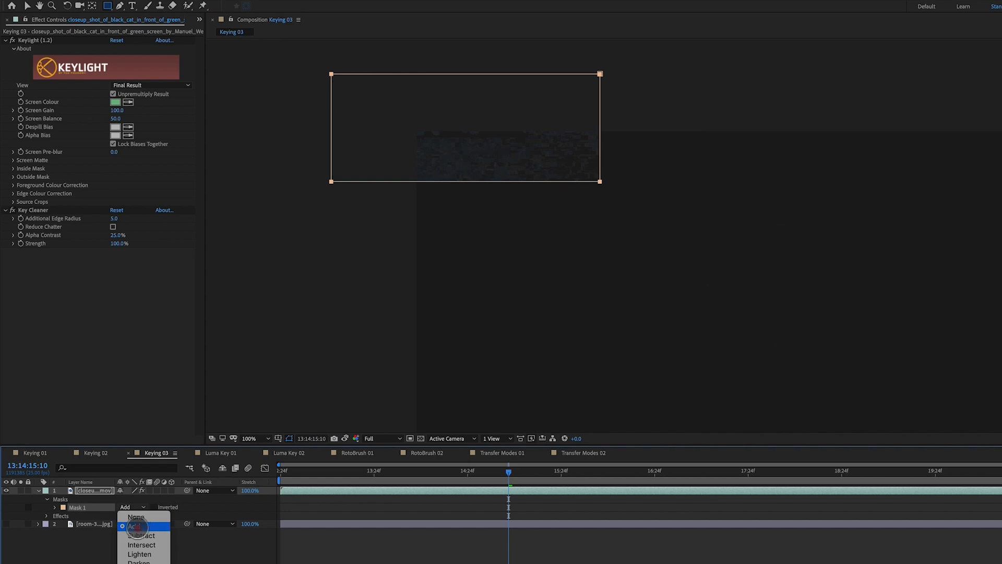
click(141, 534)
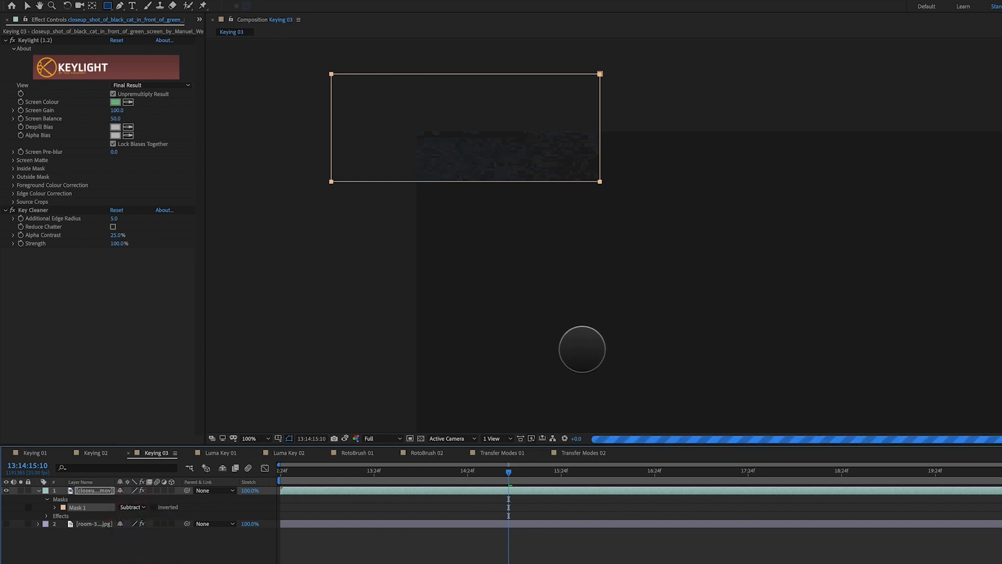
- Draw a second rectangular mask over the lower-left edge of the cat clip and set it to Subtract
key(h)
drag(595, 343, 596, 147)
drag(574, 257, 571, 213)
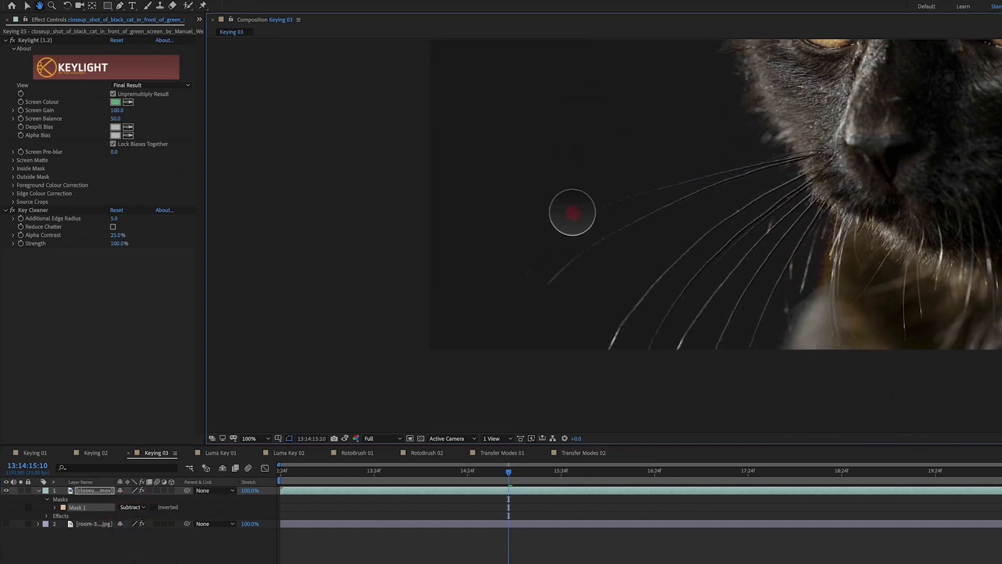
key(q)
mouse_move(388, 136)
mouse_down()
mouse_move(425, 197)
mouse_move(487, 372)
mouse_up()
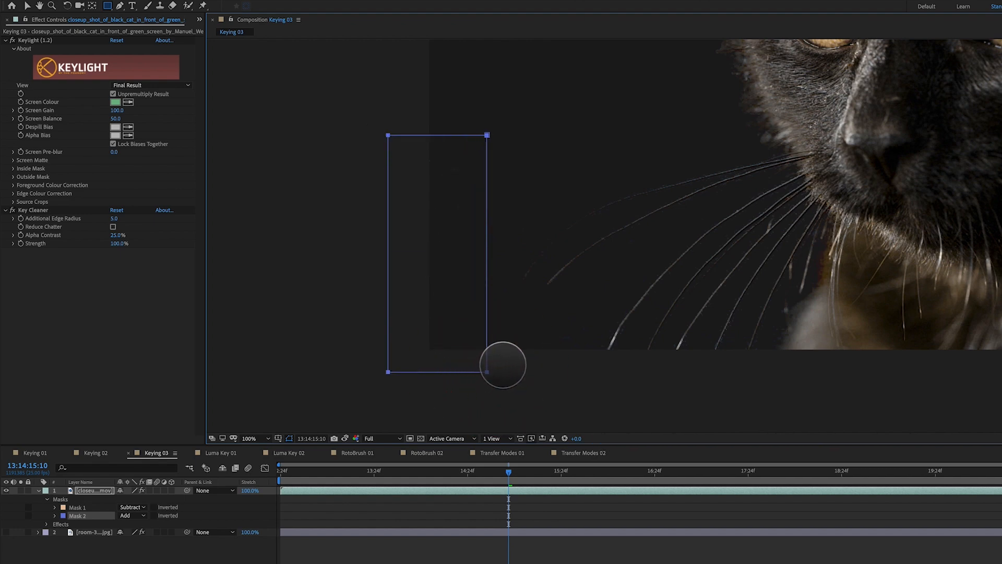
click(139, 520)
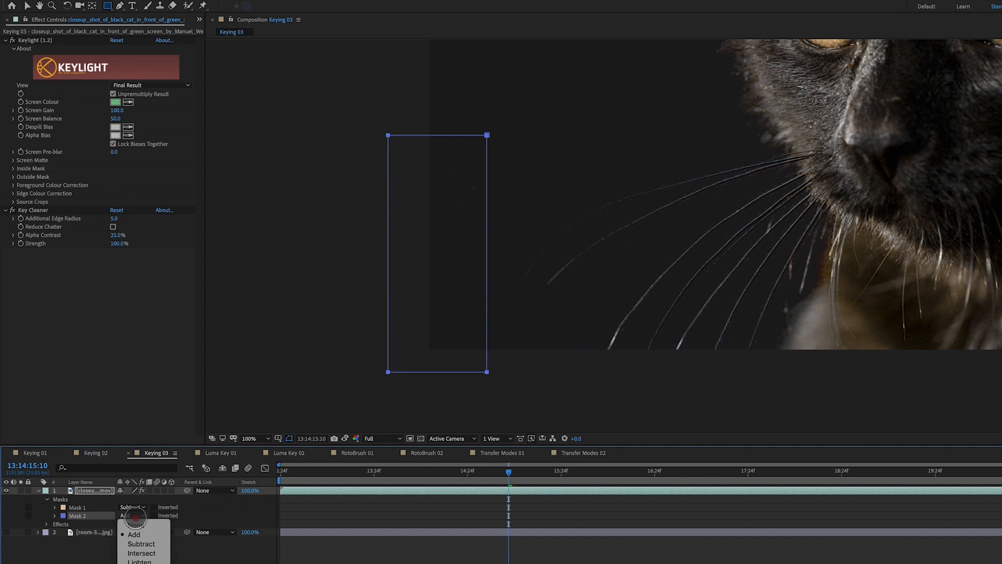
click(139, 538)
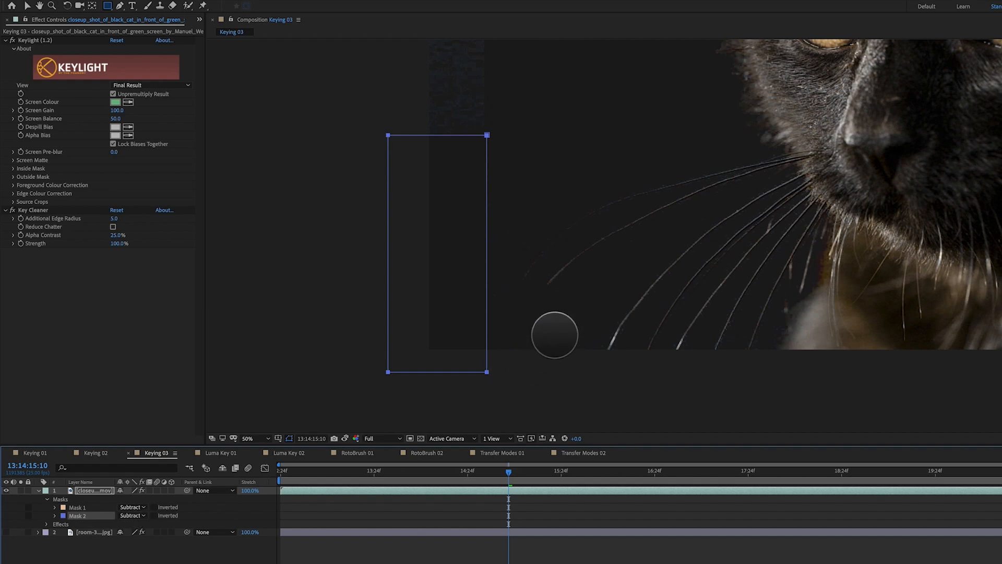
- Extend the top edge of the second mask upward until it overlaps the first mask
scroll(555, 335, down, 1)
key(space)
drag(603, 276, 508, 339)
key(v)
click(457, 273)
drag(457, 267, 471, 122)
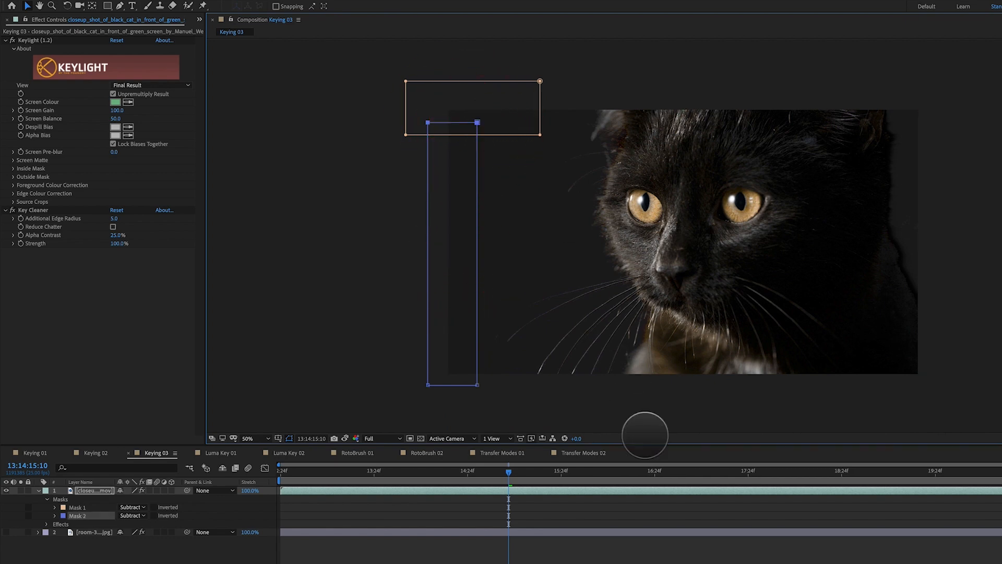
- Preview the masked cat clip with nothing selected, and move the current time to 13:14:16:15
click(704, 561)
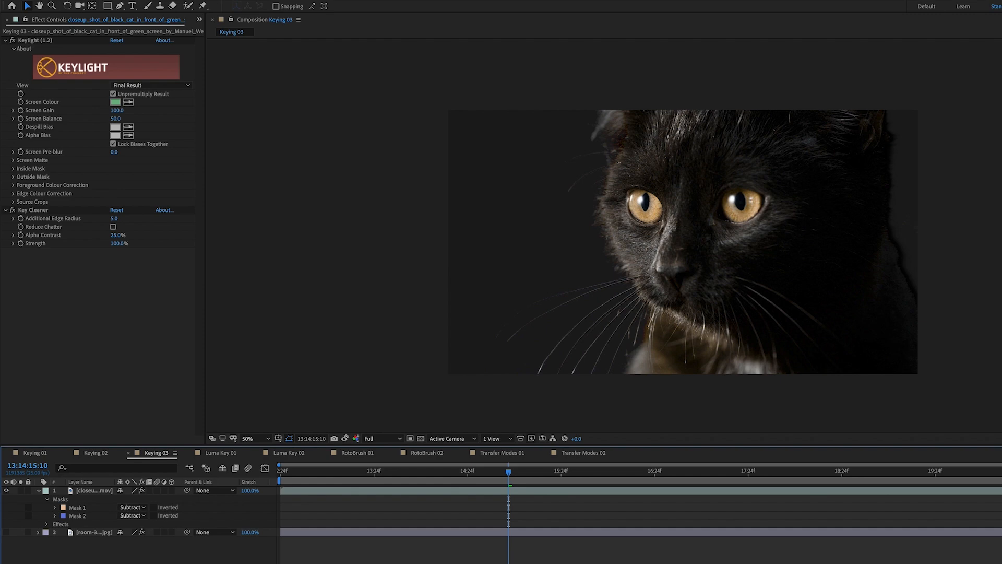
key(space)
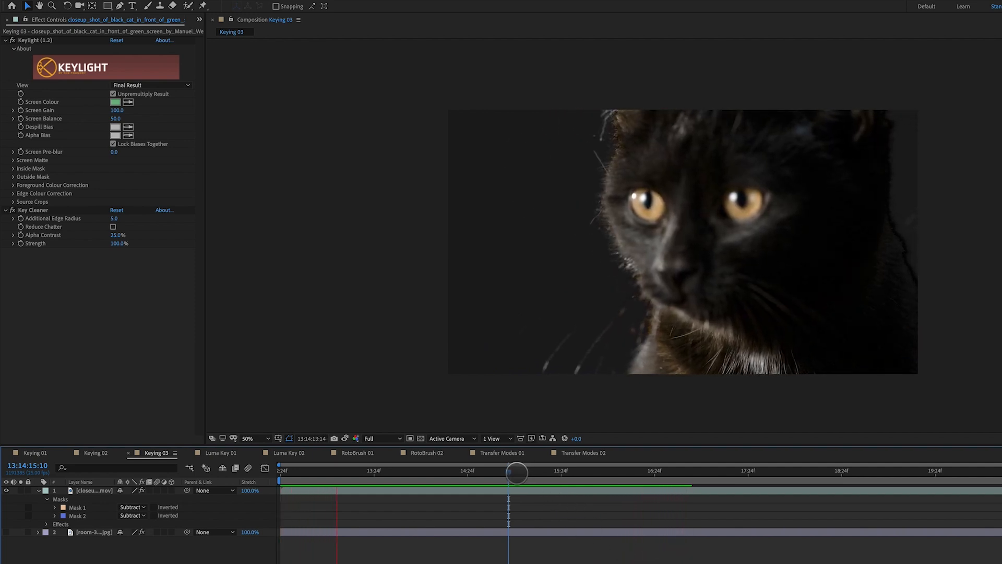
drag(518, 472, 620, 497)
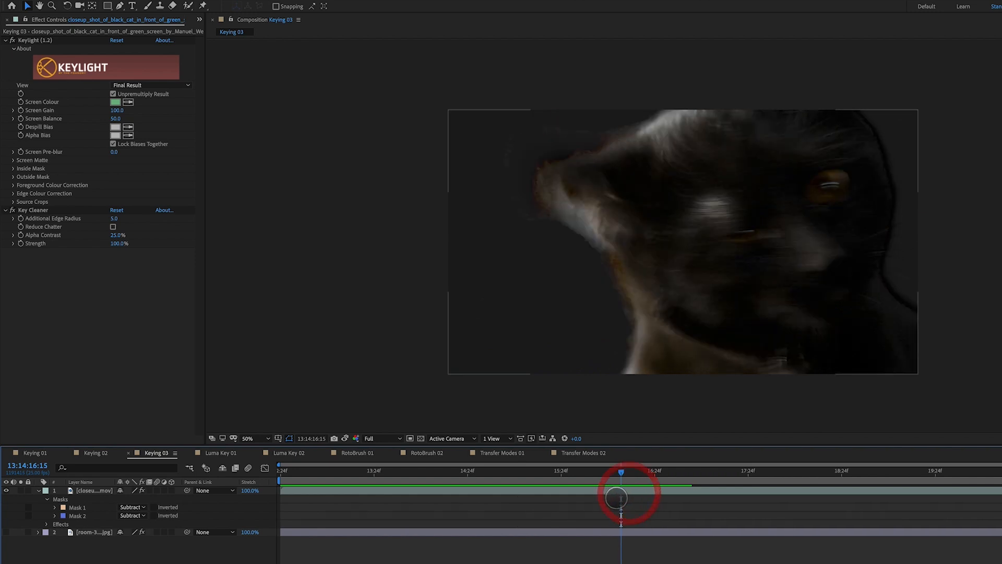
- Move the lower-right point of the cat clip's first mask up and inward, away from the cat's ear
click(82, 491)
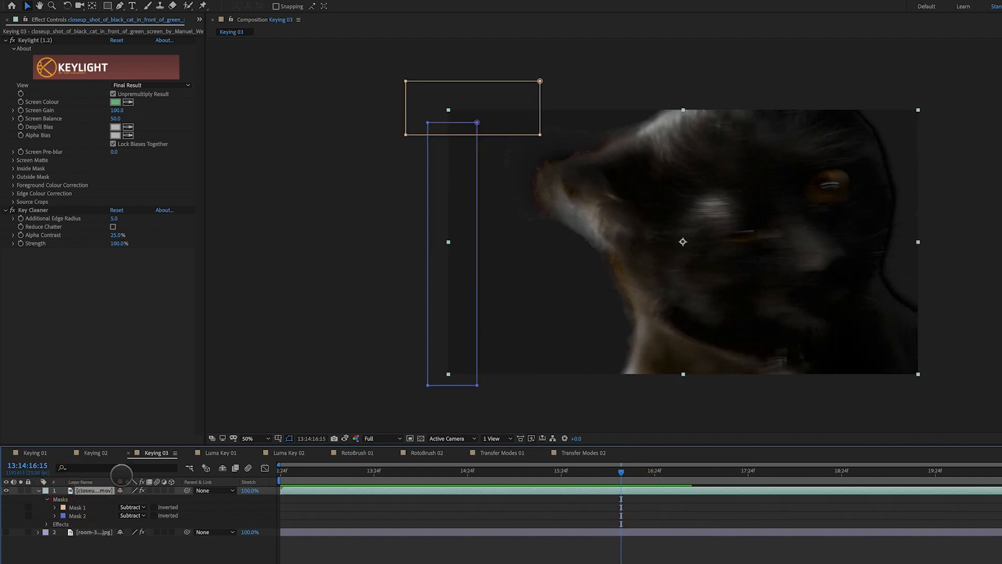
click(540, 135)
drag(540, 135, 532, 120)
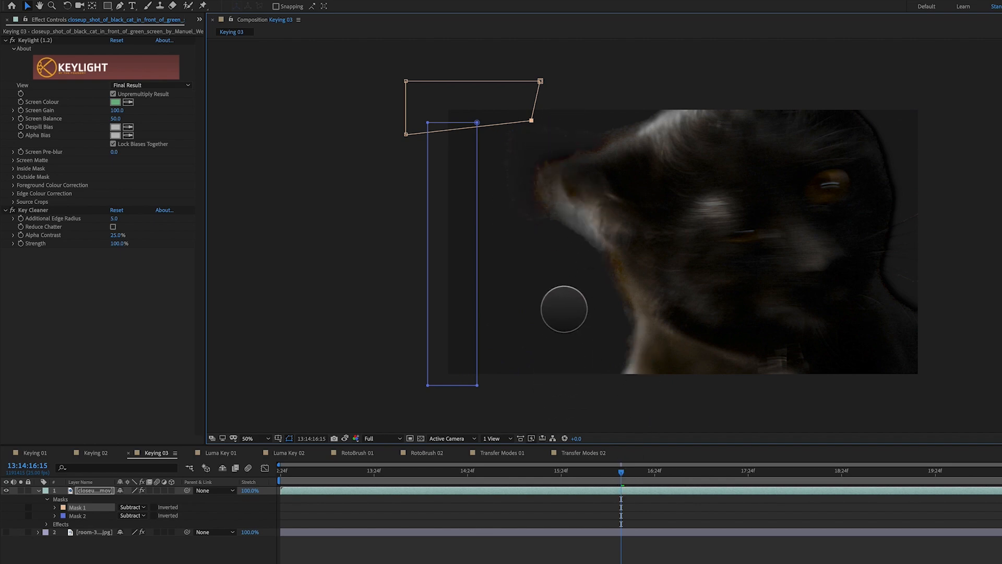
- Enable Edge Colour Correction in the cat clip's Keylight effect while checking the blurred ear edge
key(period)
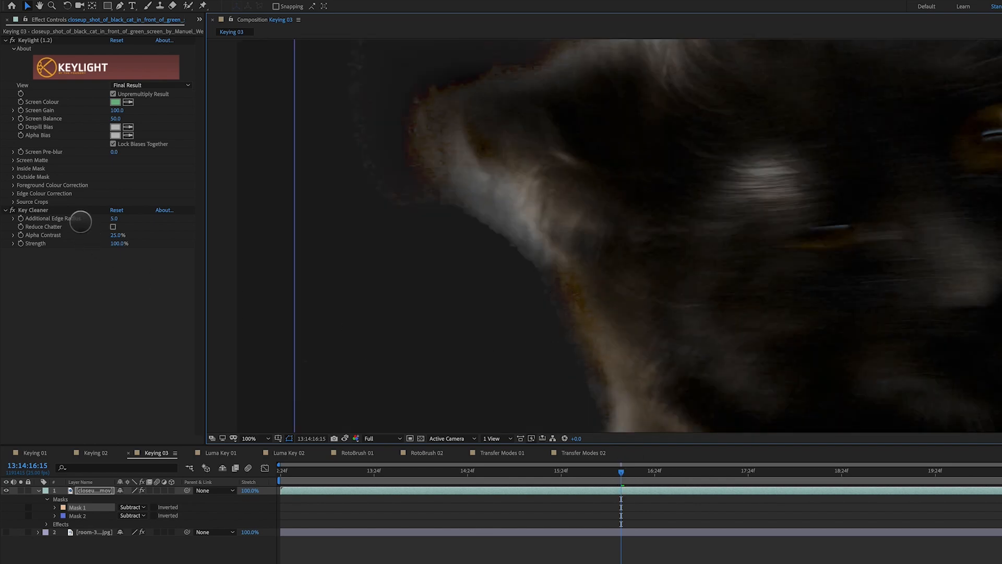
click(24, 194)
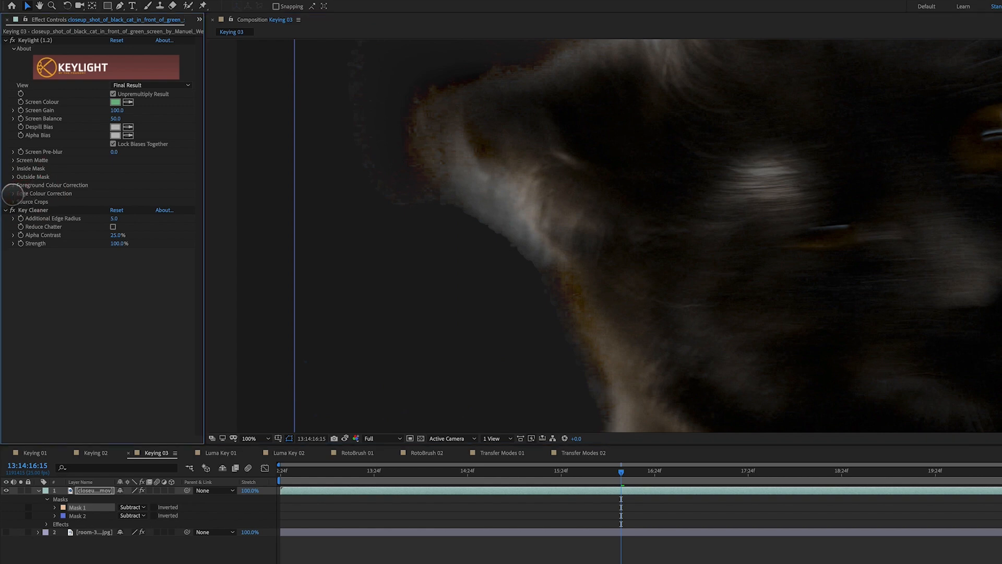
click(13, 194)
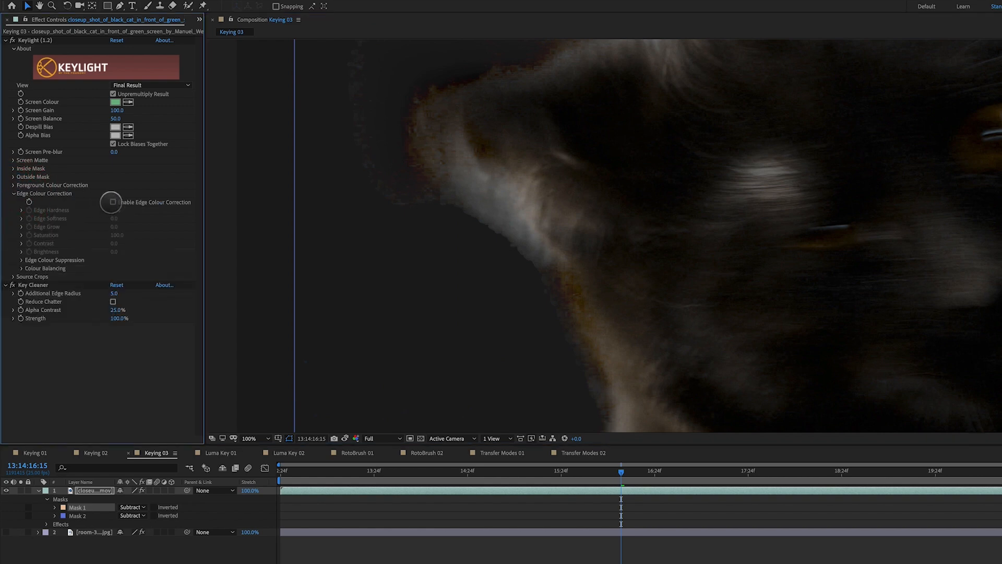
click(112, 201)
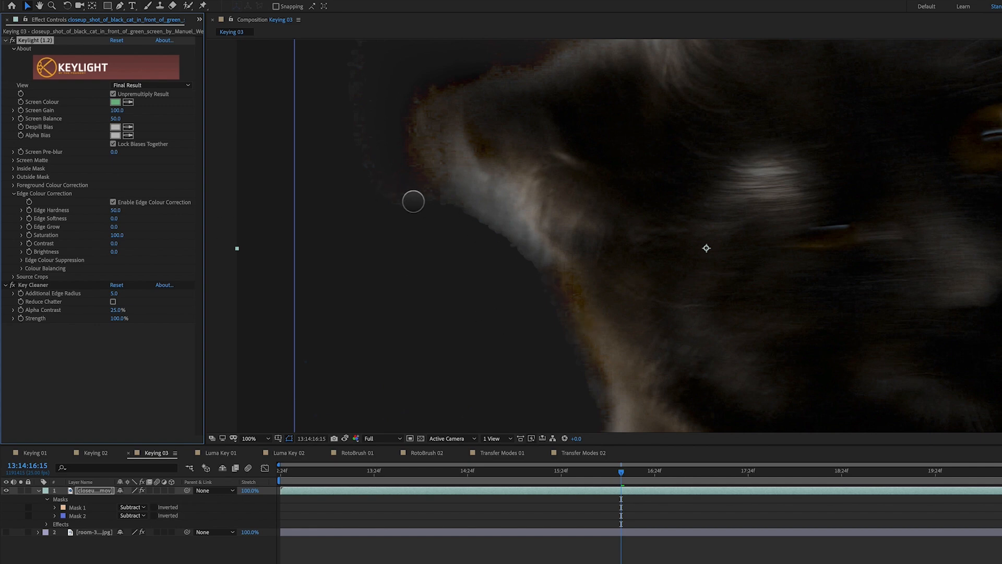
click(13, 194)
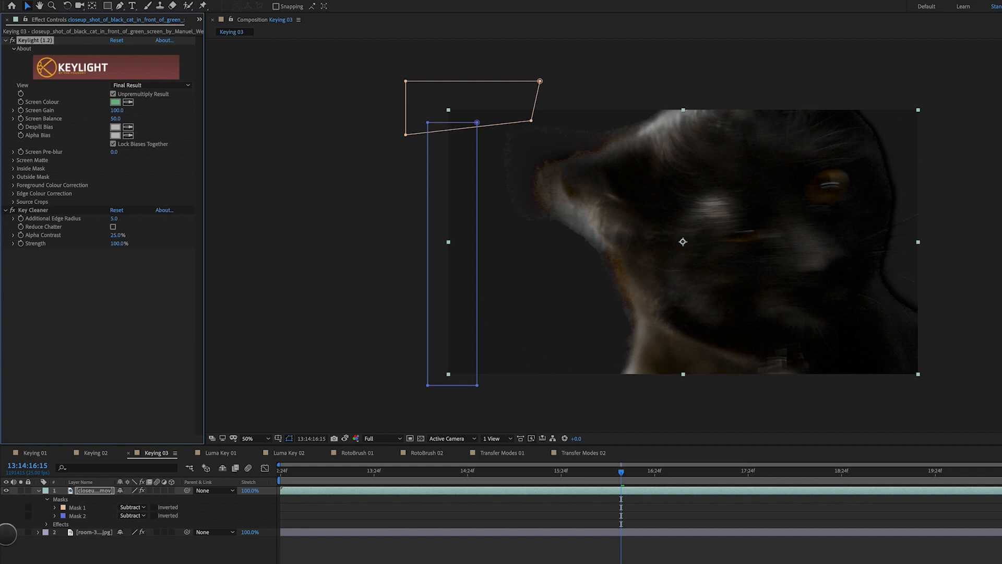
- Show the room background layer behind the keyed cat, and inspect the room image on its own before returning to the composition
click(6, 532)
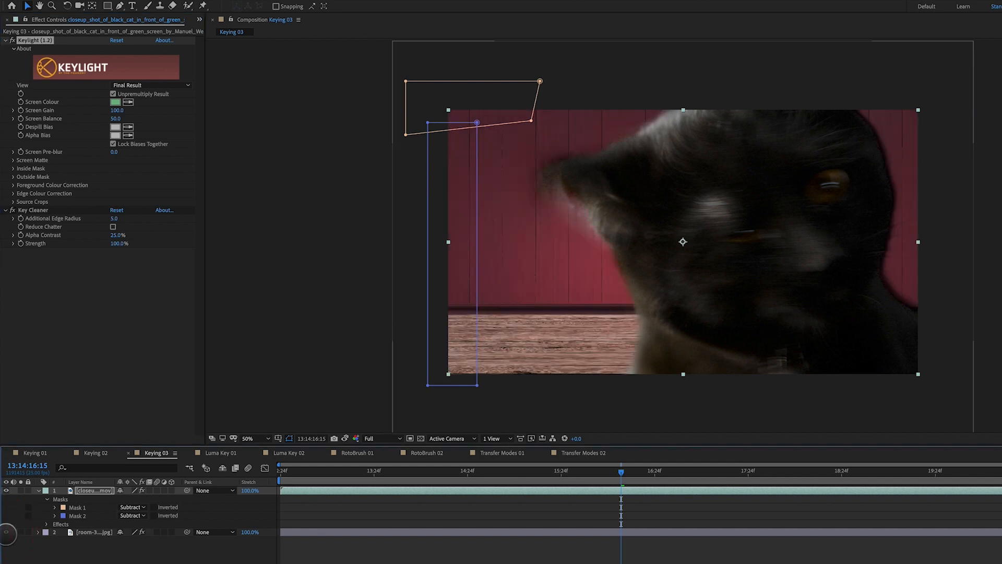
click(6, 532)
click(6, 532)
click(83, 532)
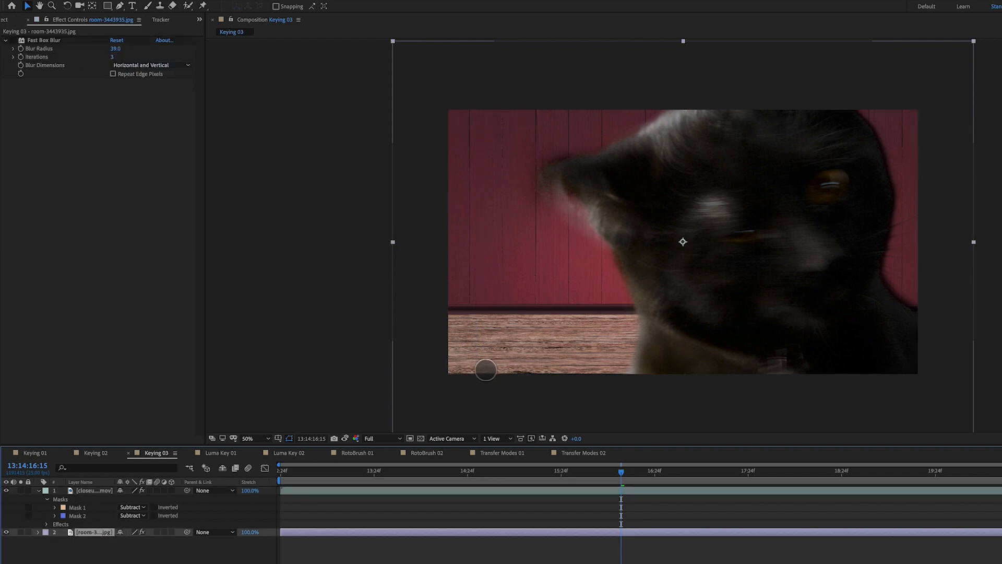
double_click(102, 532)
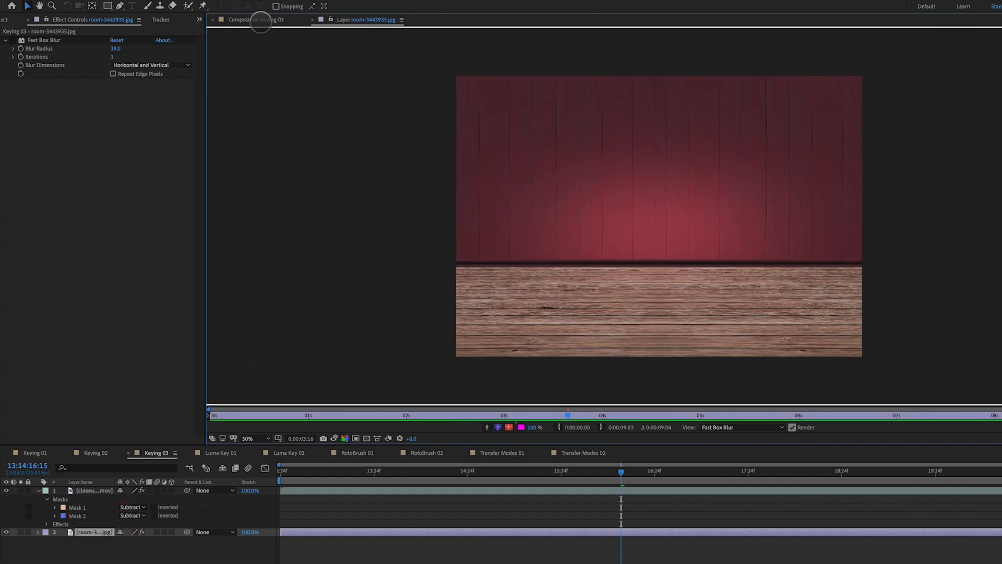
click(251, 20)
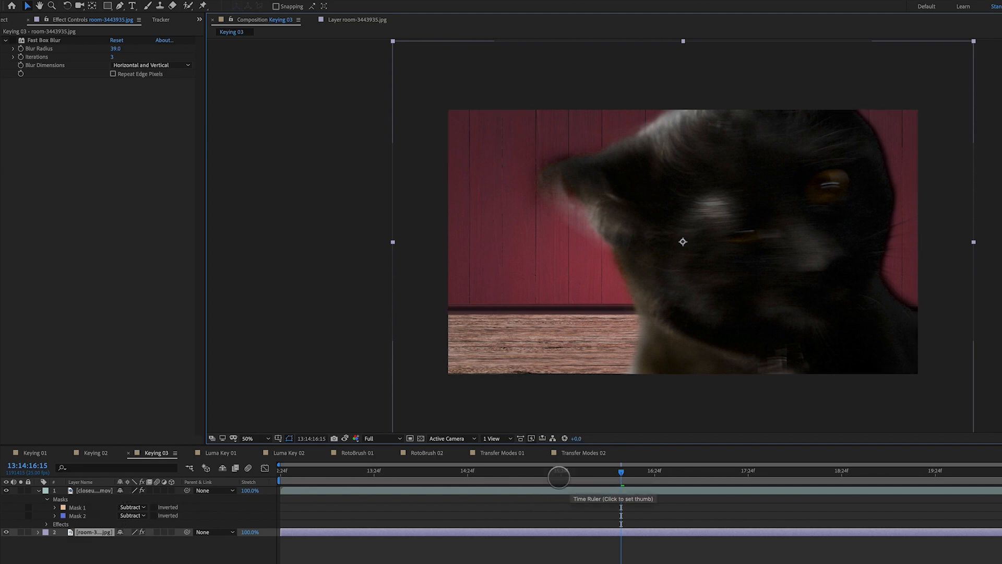
- Move the current time to 13:14:14:11 and enable the Fast Box Blur effect on the room layer
click(419, 471)
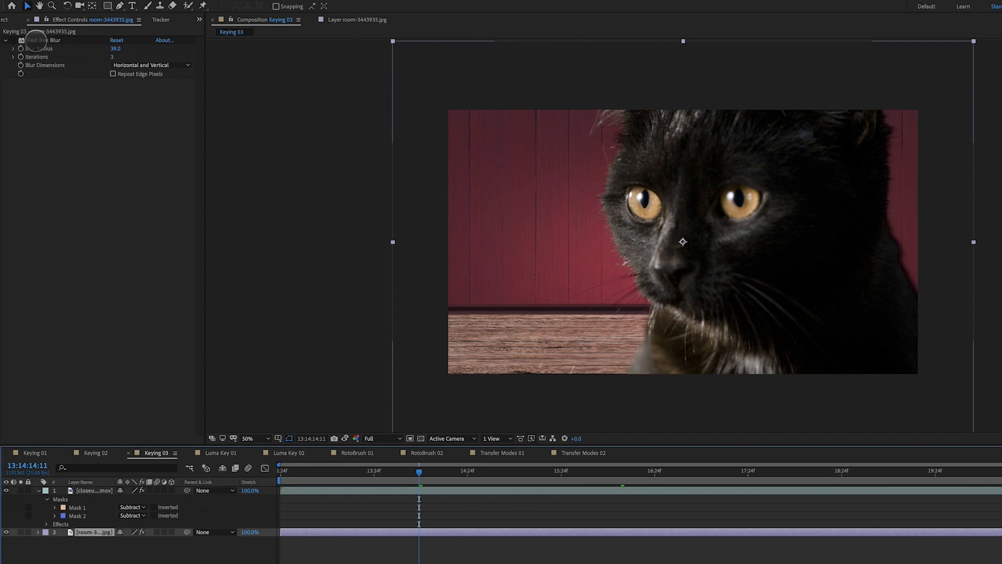
click(37, 40)
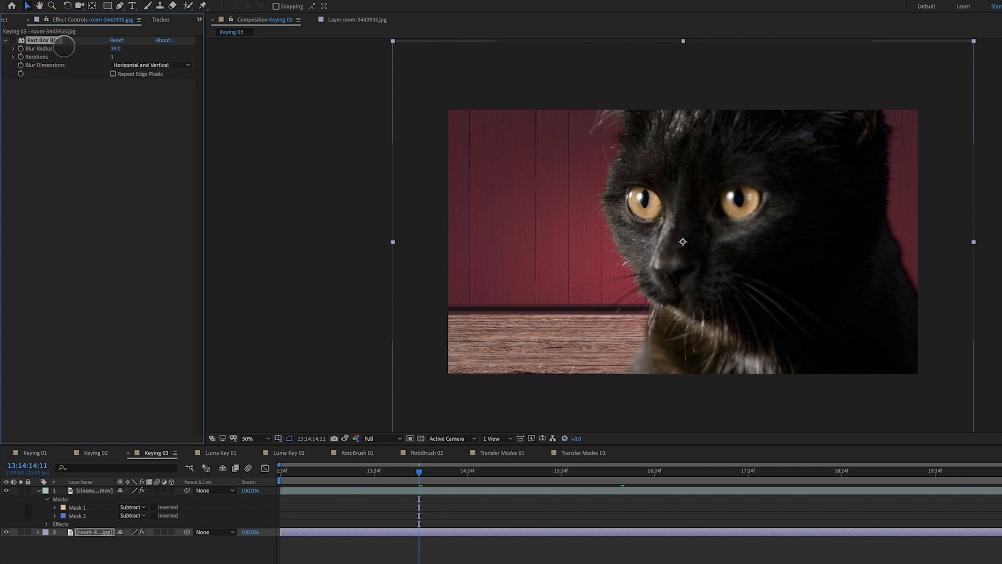
click(13, 40)
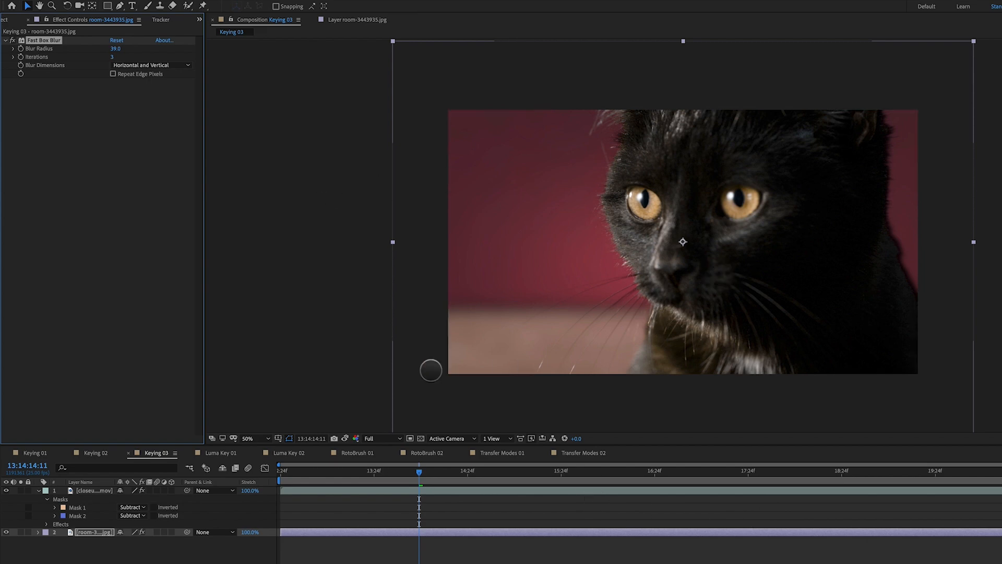
- Add a Hue/Saturation effect to the room layer and set its Master Saturation to -5, comparing the room with and without it
click(204, 4)
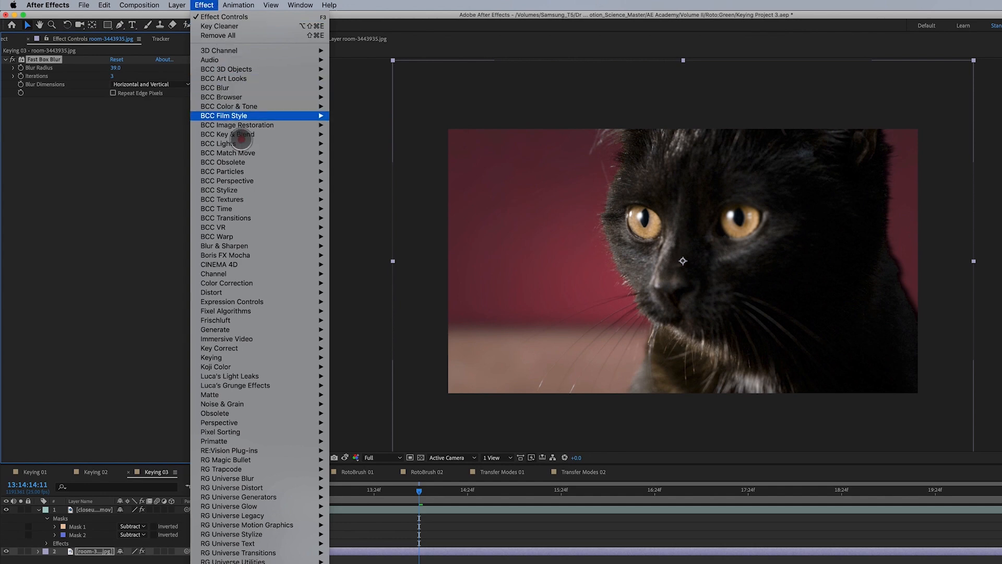
mouse_move(279, 283)
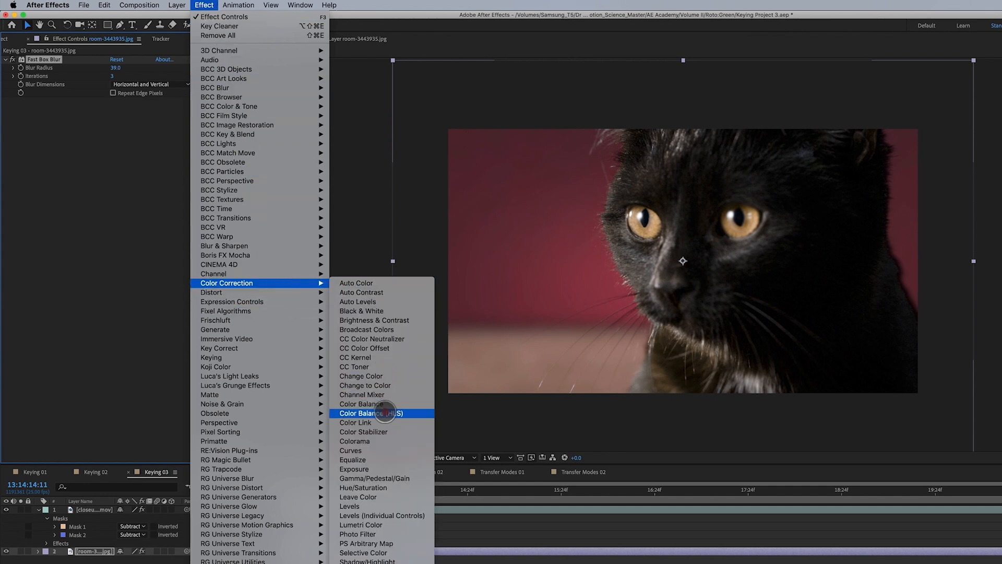
click(389, 487)
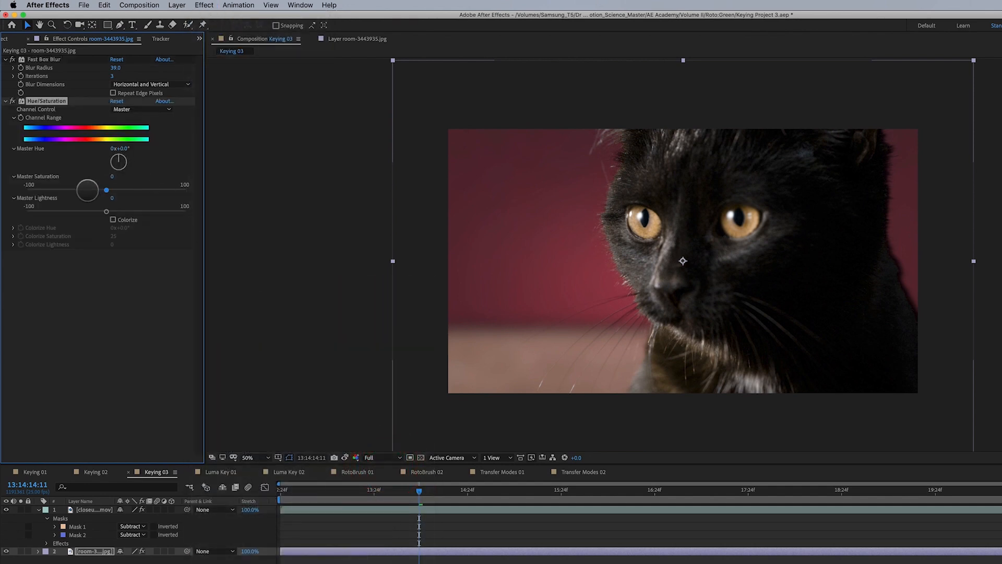
click(84, 191)
drag(87, 191, 102, 189)
click(13, 101)
- Preview the composite with nothing selected, and select the cat clip with the current time at 13:14:16:03
key(super+shift+a)
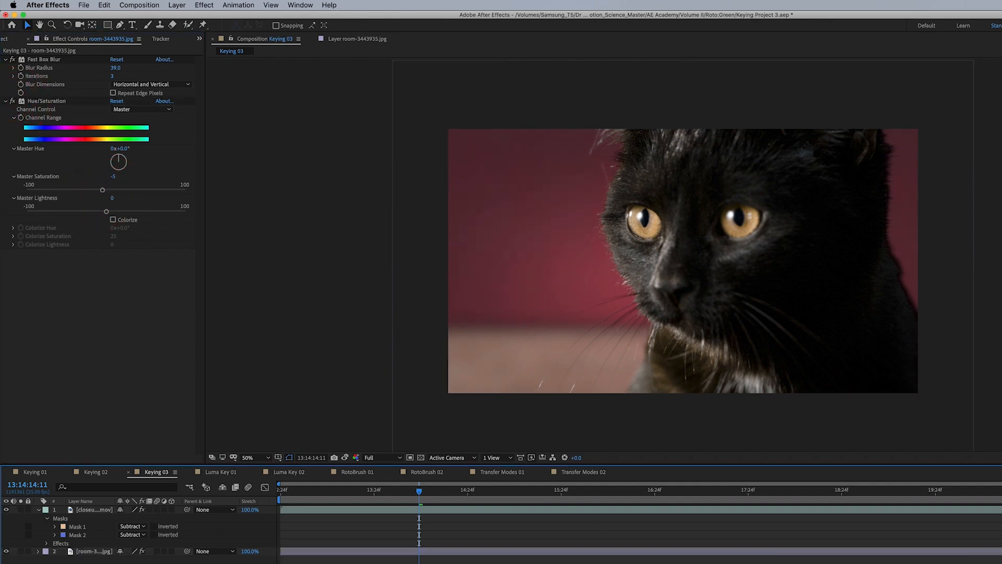
key(space)
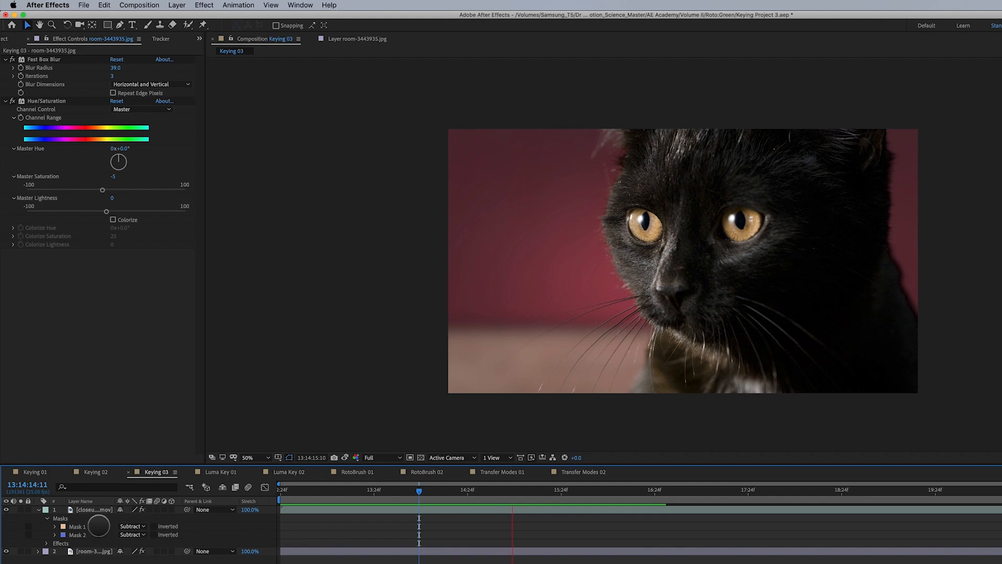
click(94, 509)
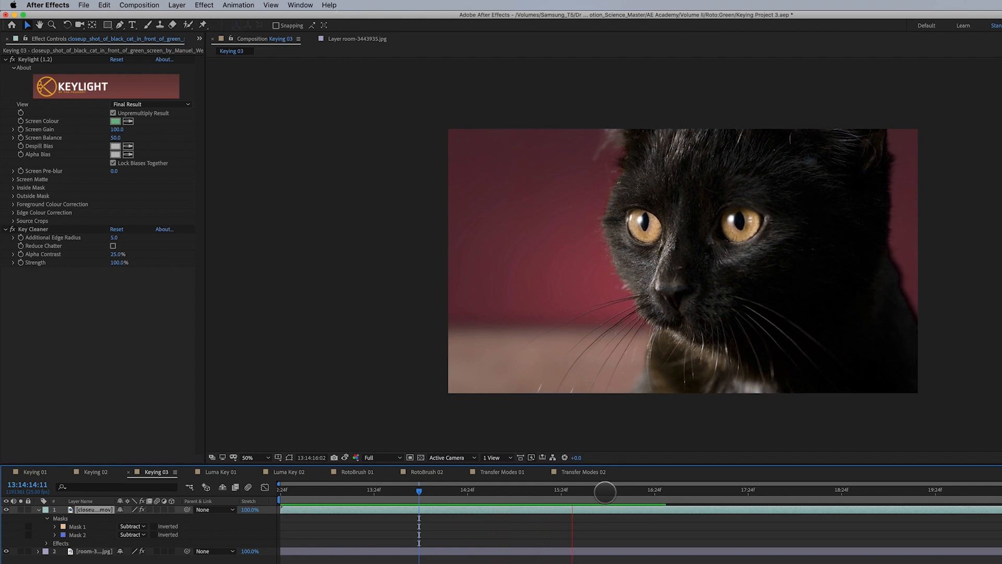
click(610, 490)
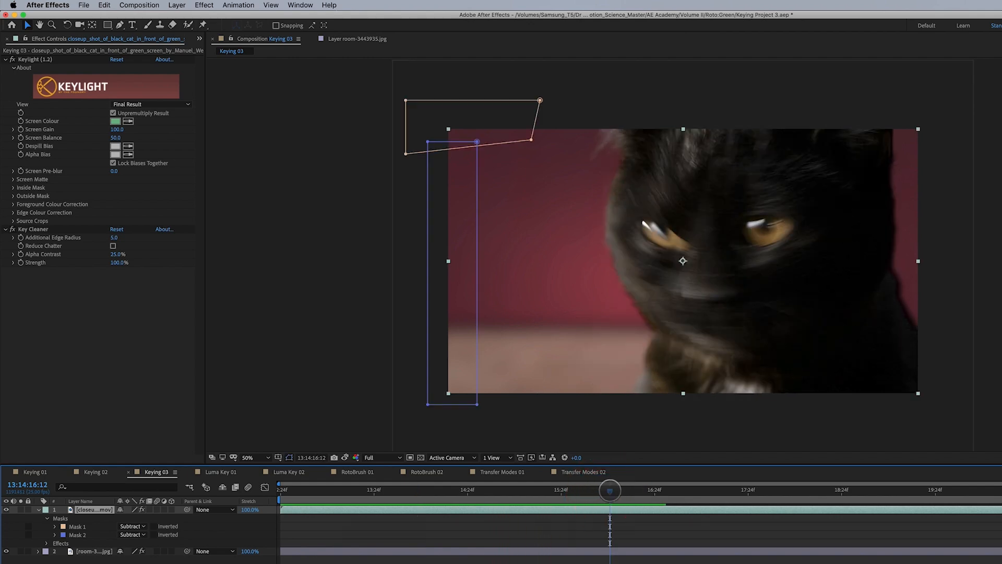
drag(619, 490, 576, 512)
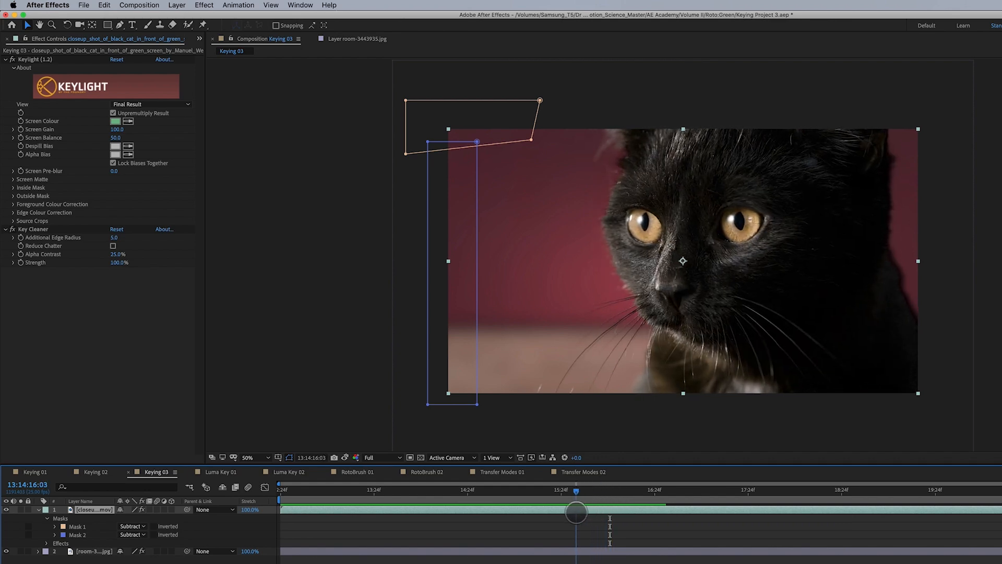
- Compare the fur edge around the cat's ear up close with Key Cleaner disabled and enabled
key(period)
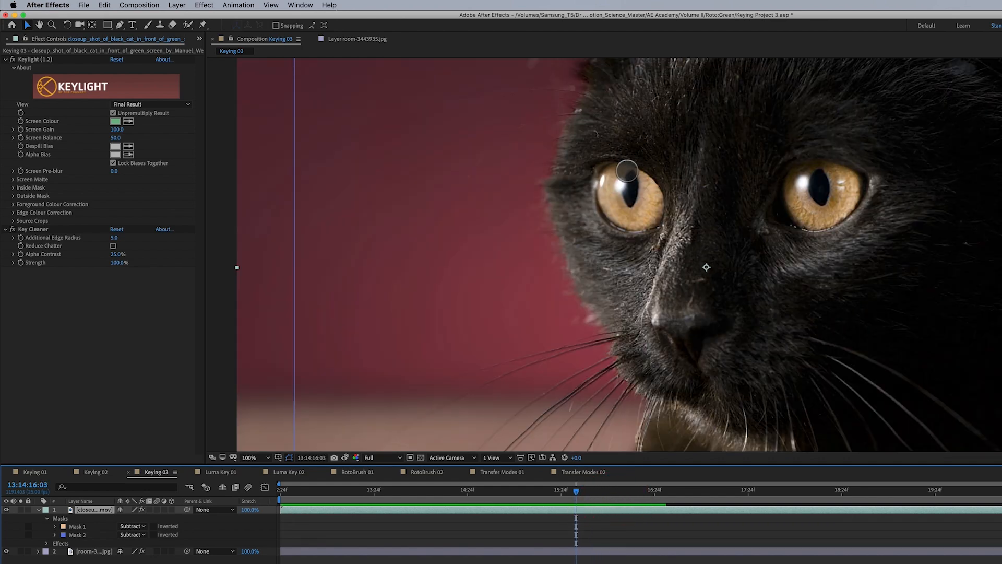
drag(635, 149, 649, 335)
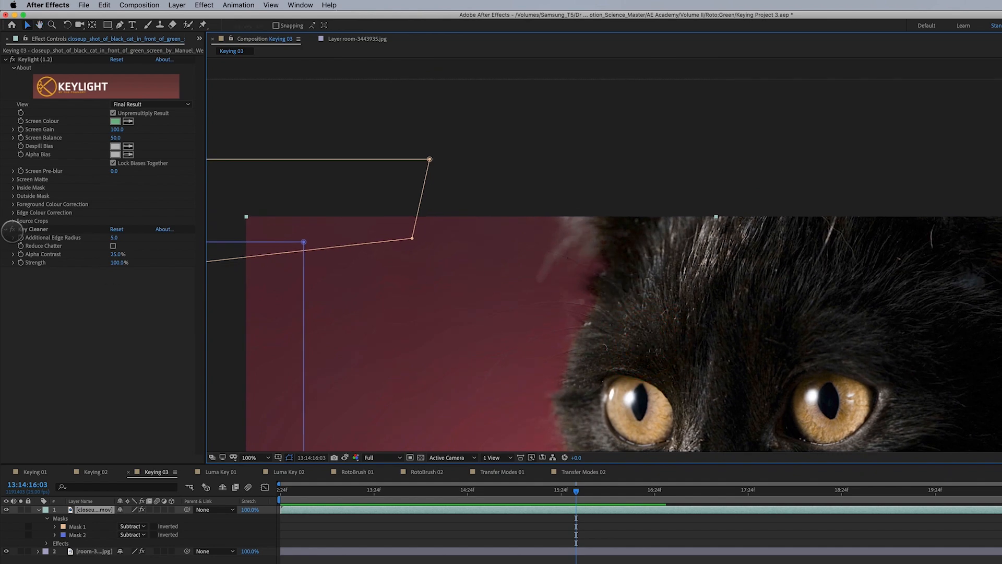
click(11, 229)
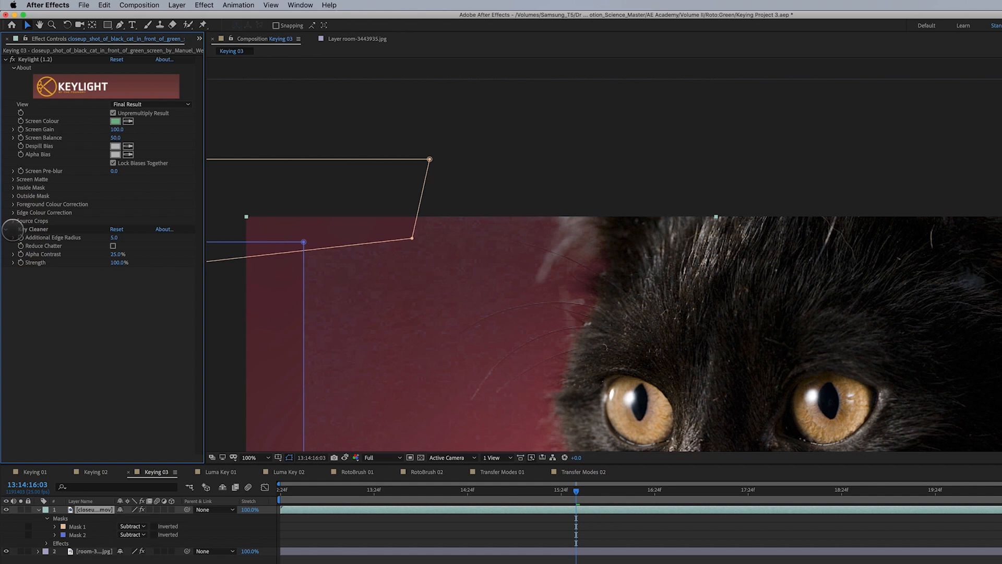
click(12, 229)
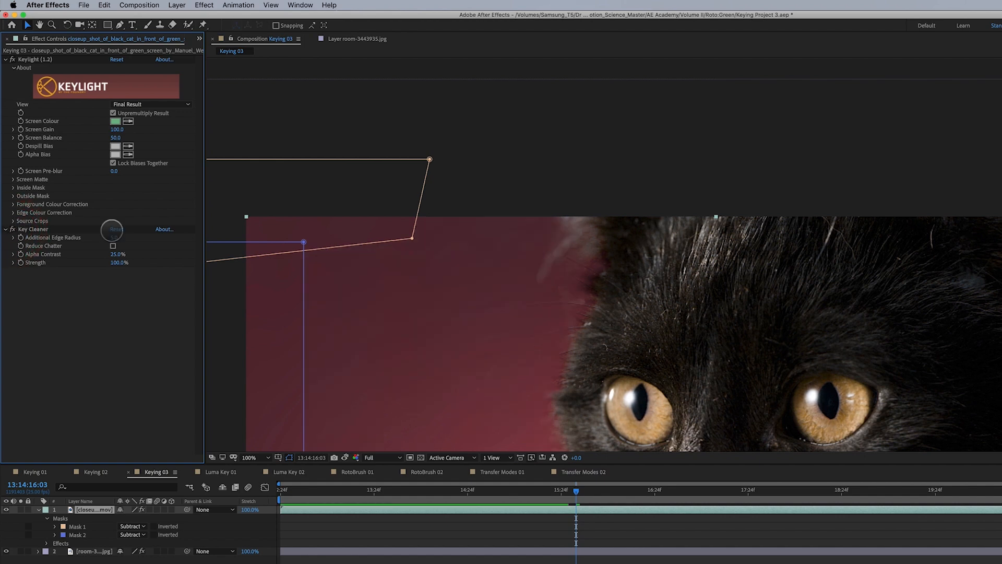
- Set Clip Black in the Screen Matte settings of the cat clip's Keylight effect to 10
click(12, 179)
click(114, 188)
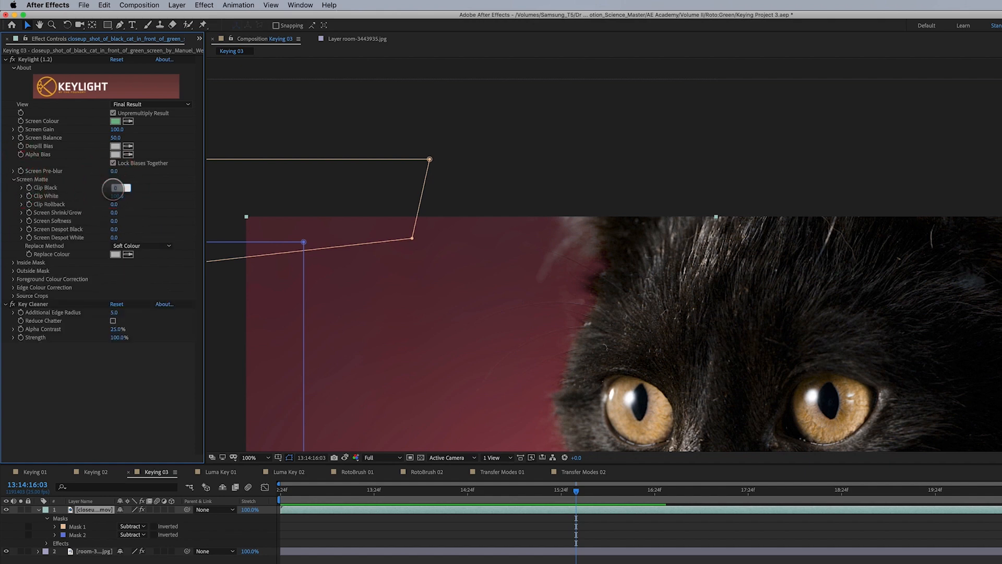
text(5)
key(Return)
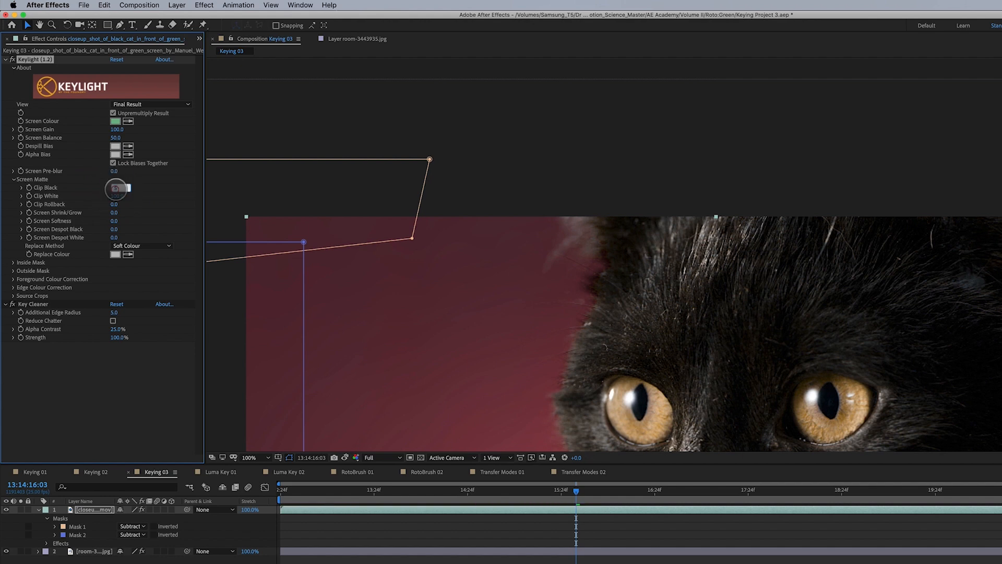
key(Return)
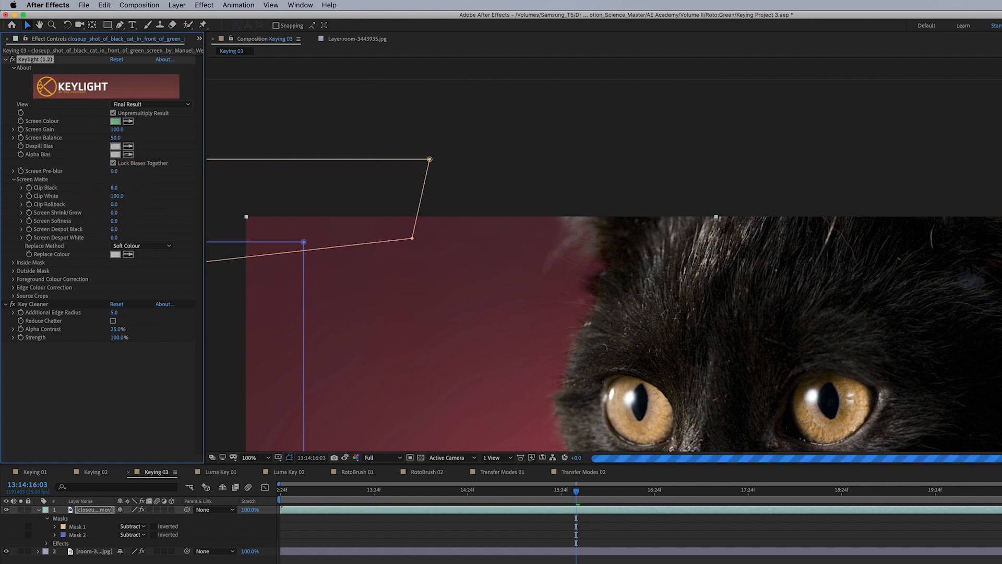
click(116, 188)
text(10)
key(Return)
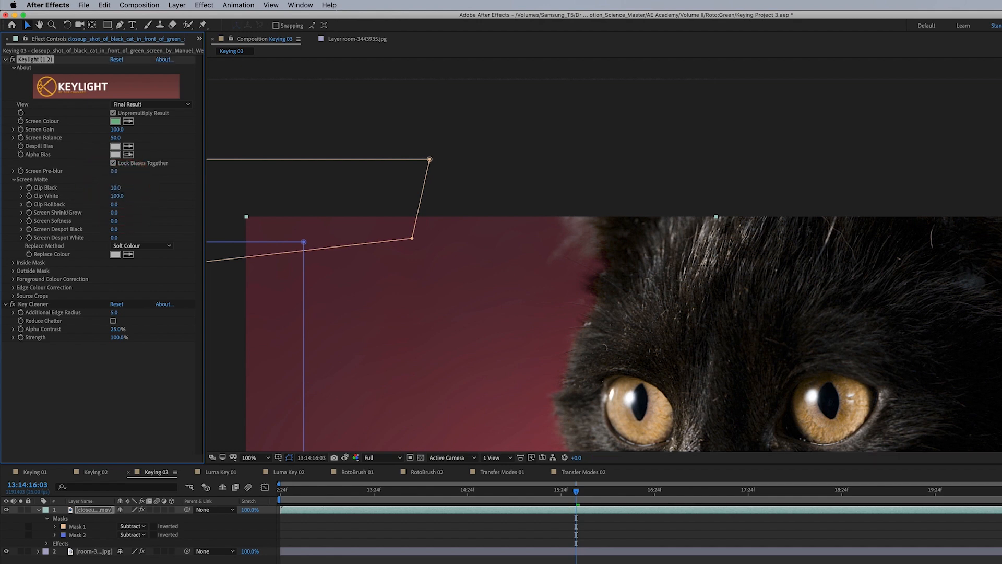
- Check the refined key on the whole cat frame, move the current time to 13:14:16:21, and preview the composite
scroll(450, 230, down, 1)
key(space)
drag(554, 297, 548, 213)
drag(561, 254, 553, 263)
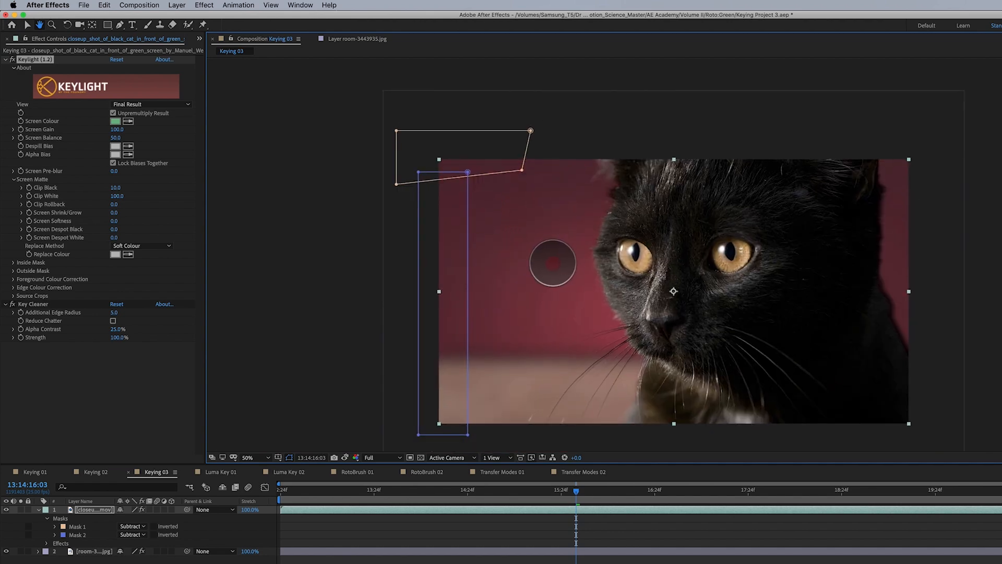
drag(576, 491, 643, 492)
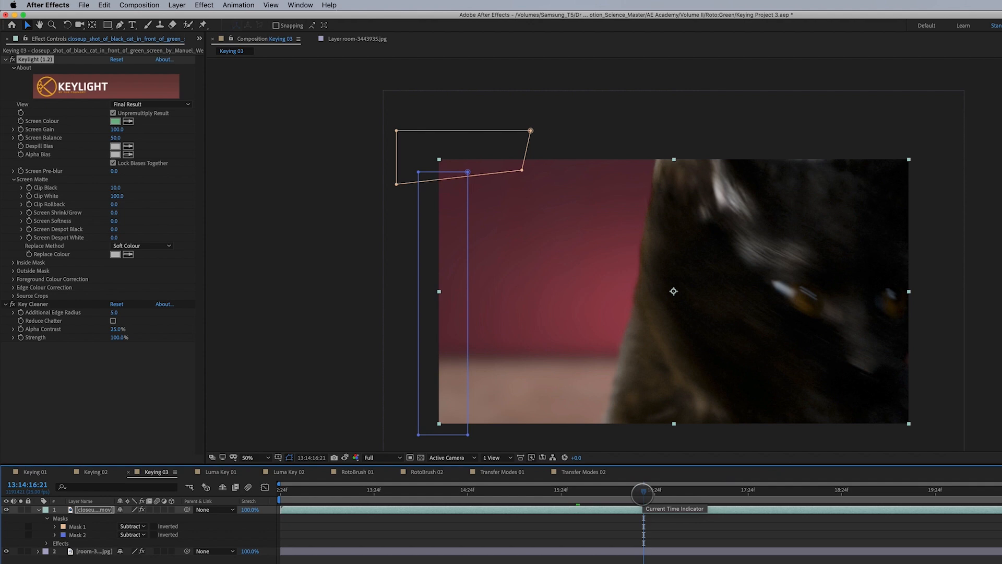
key(space)
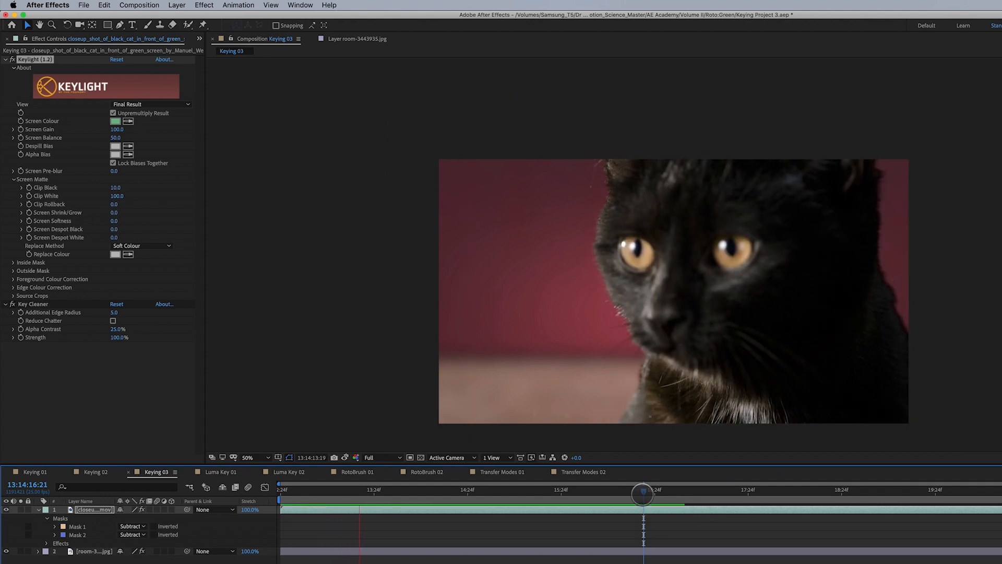